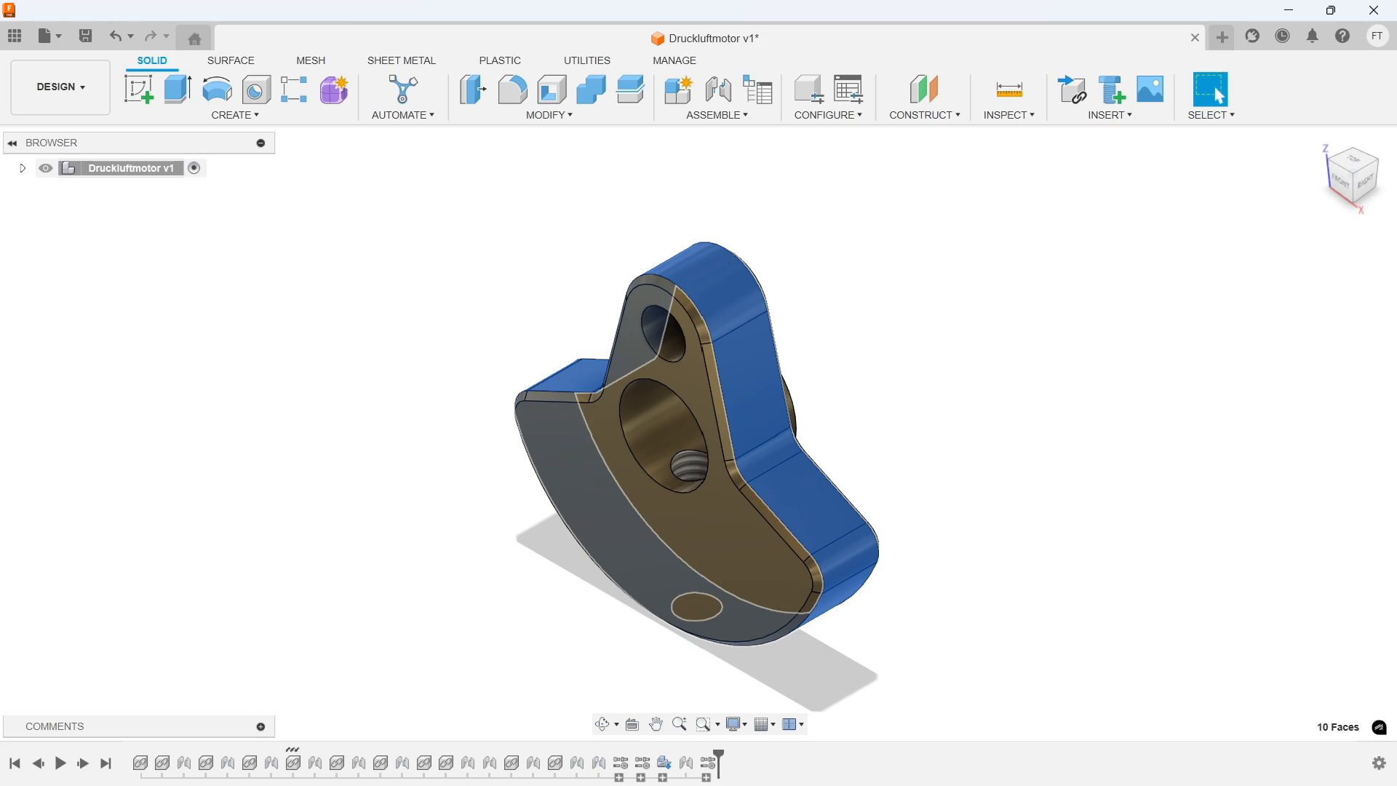
Step: Create a new design and start a sketch on the front plane
key("Escape")
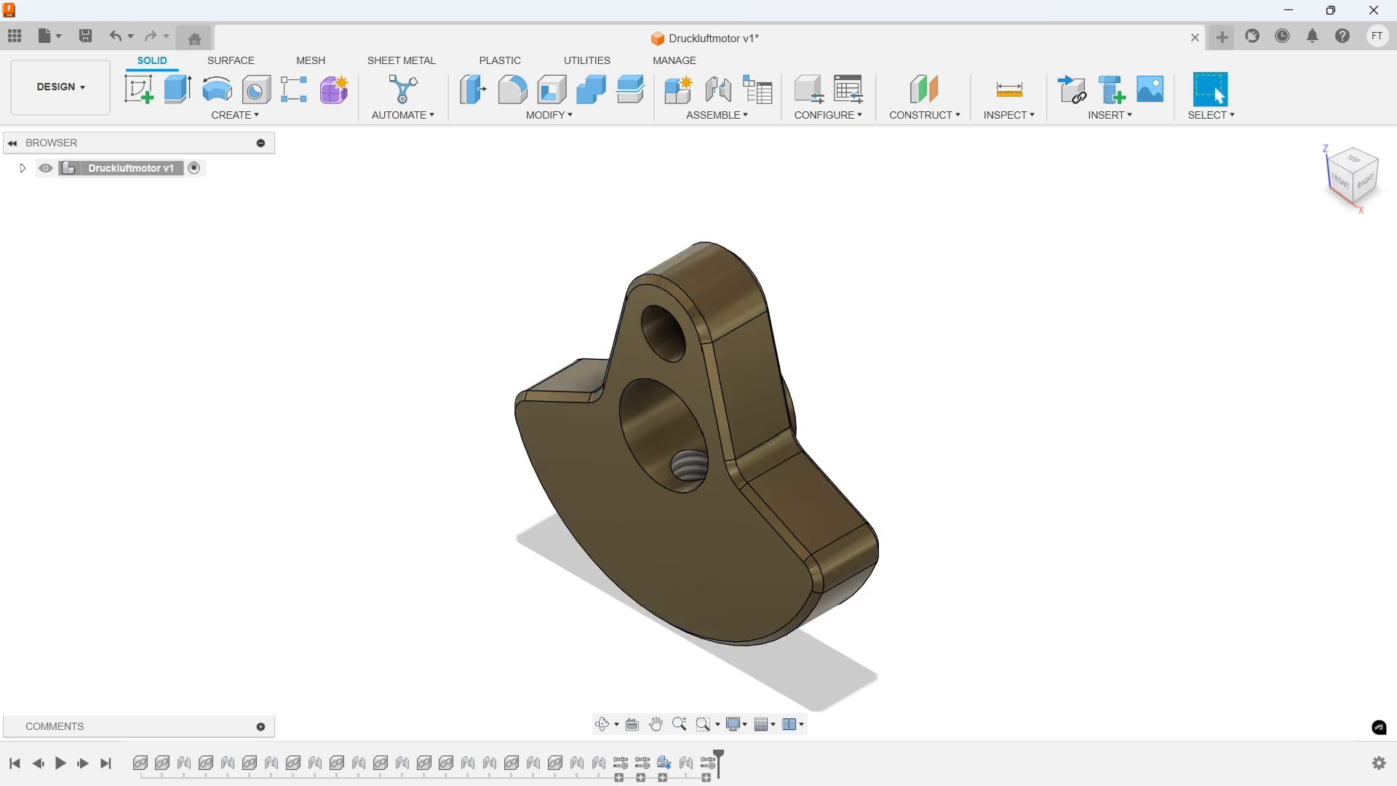
left_click(1221, 37)
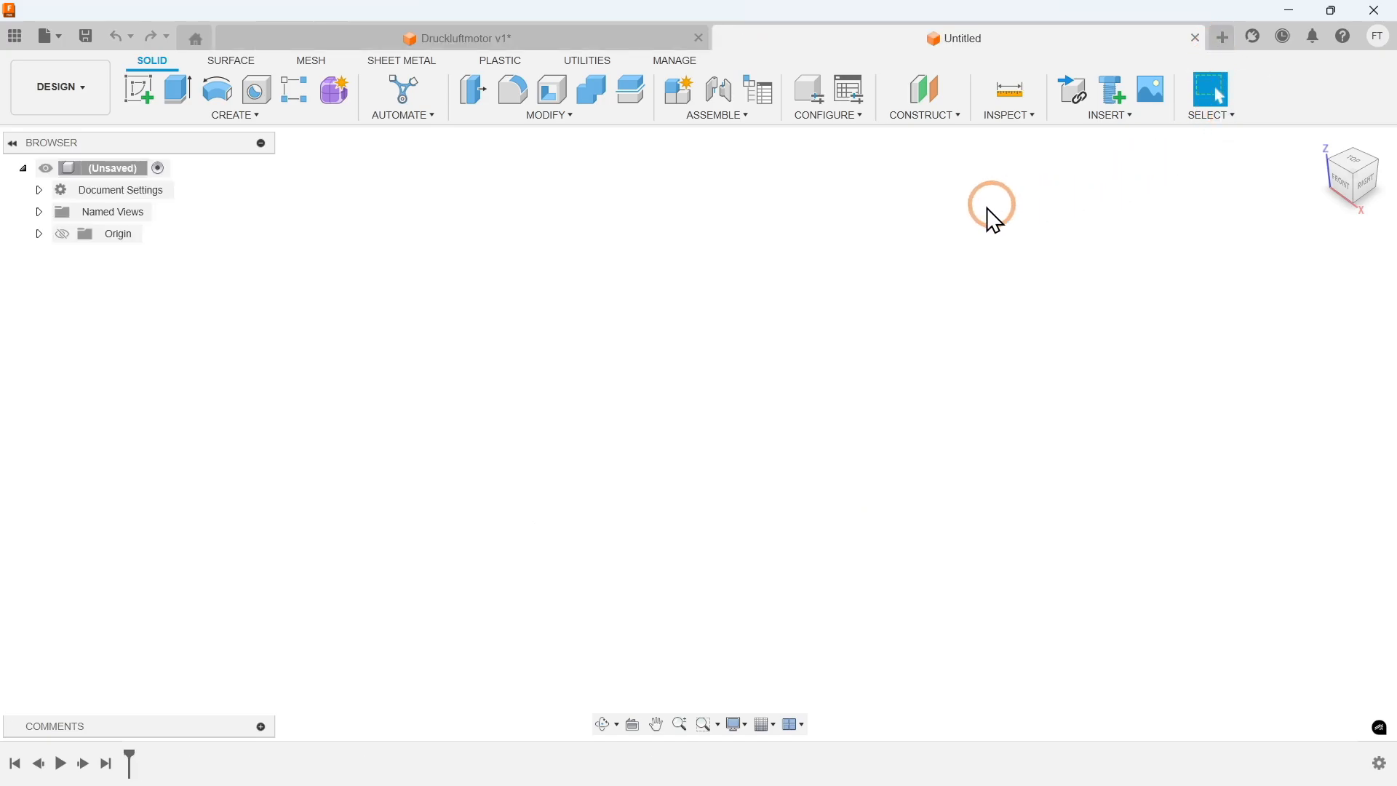
left_click(256, 115)
left_click(226, 150)
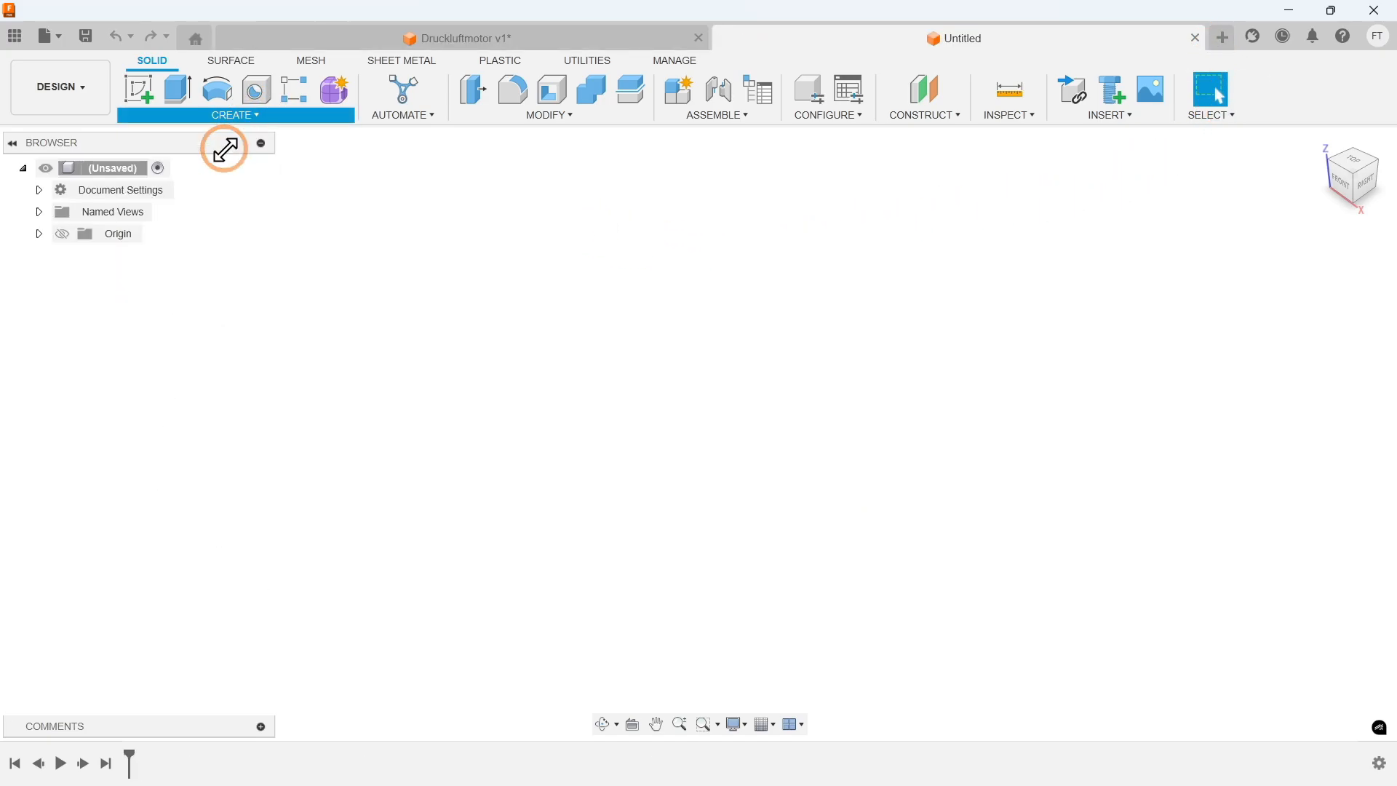
left_click(724, 391)
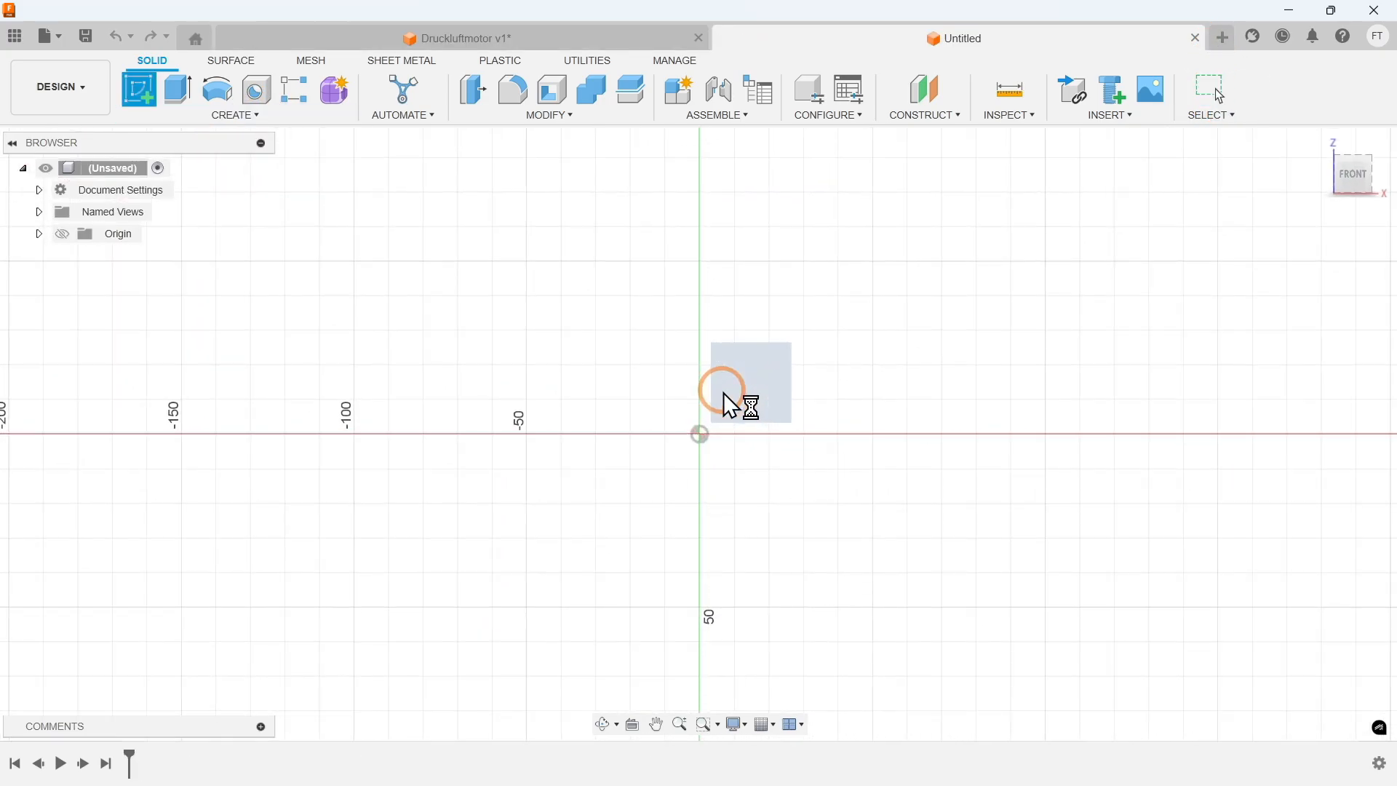
Step: Sketch a center-diameter circle of 30 mm centred on the origin
left_click(234, 118)
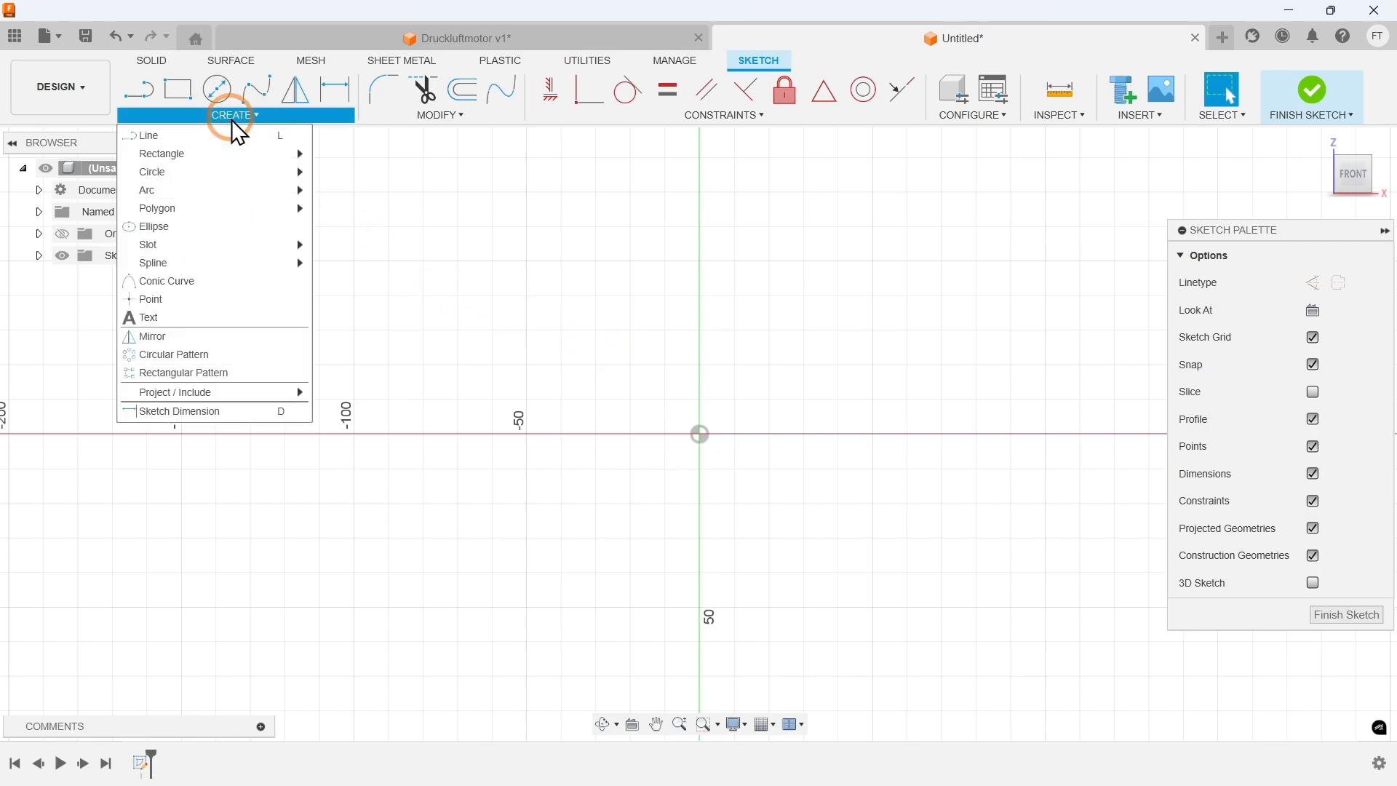
mouse_move(240, 171)
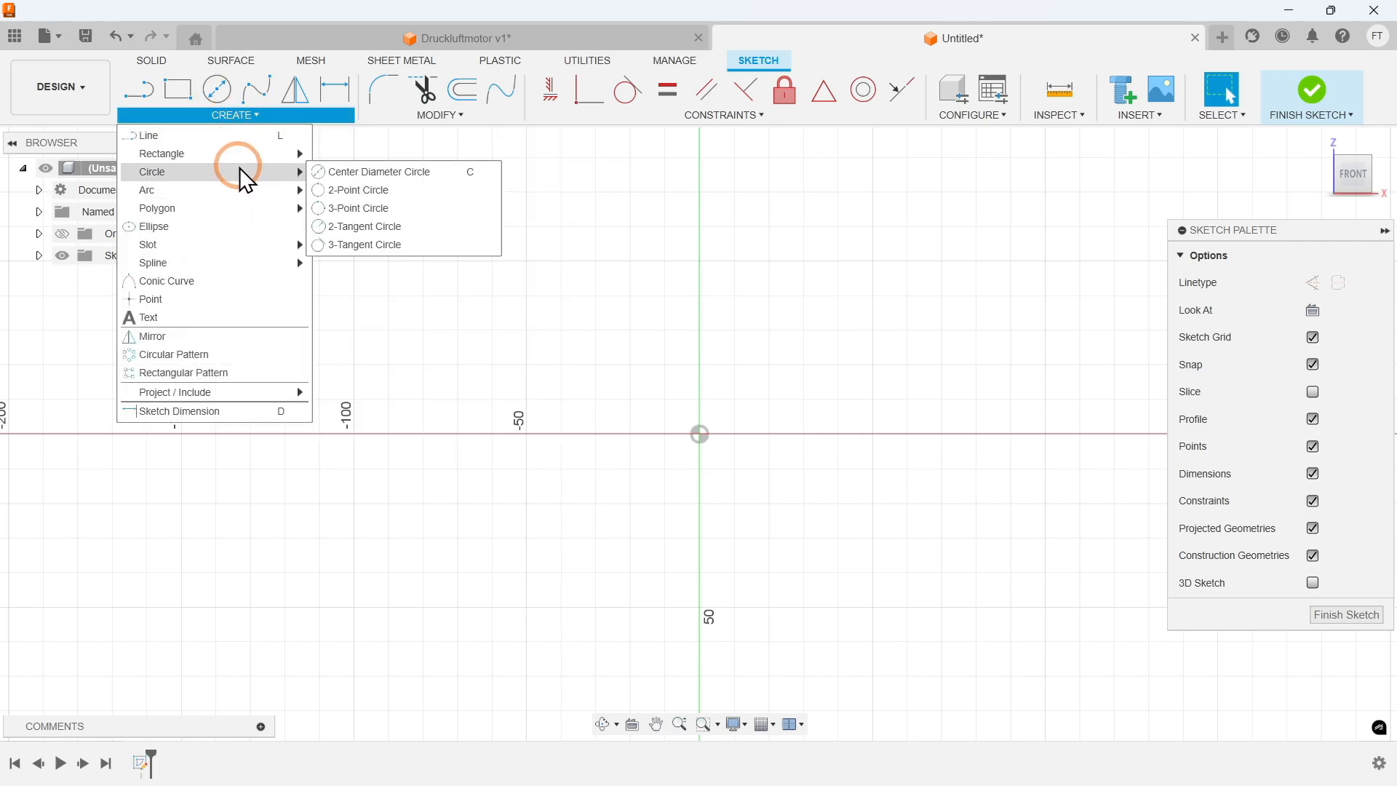
left_click(364, 173)
left_click(698, 435)
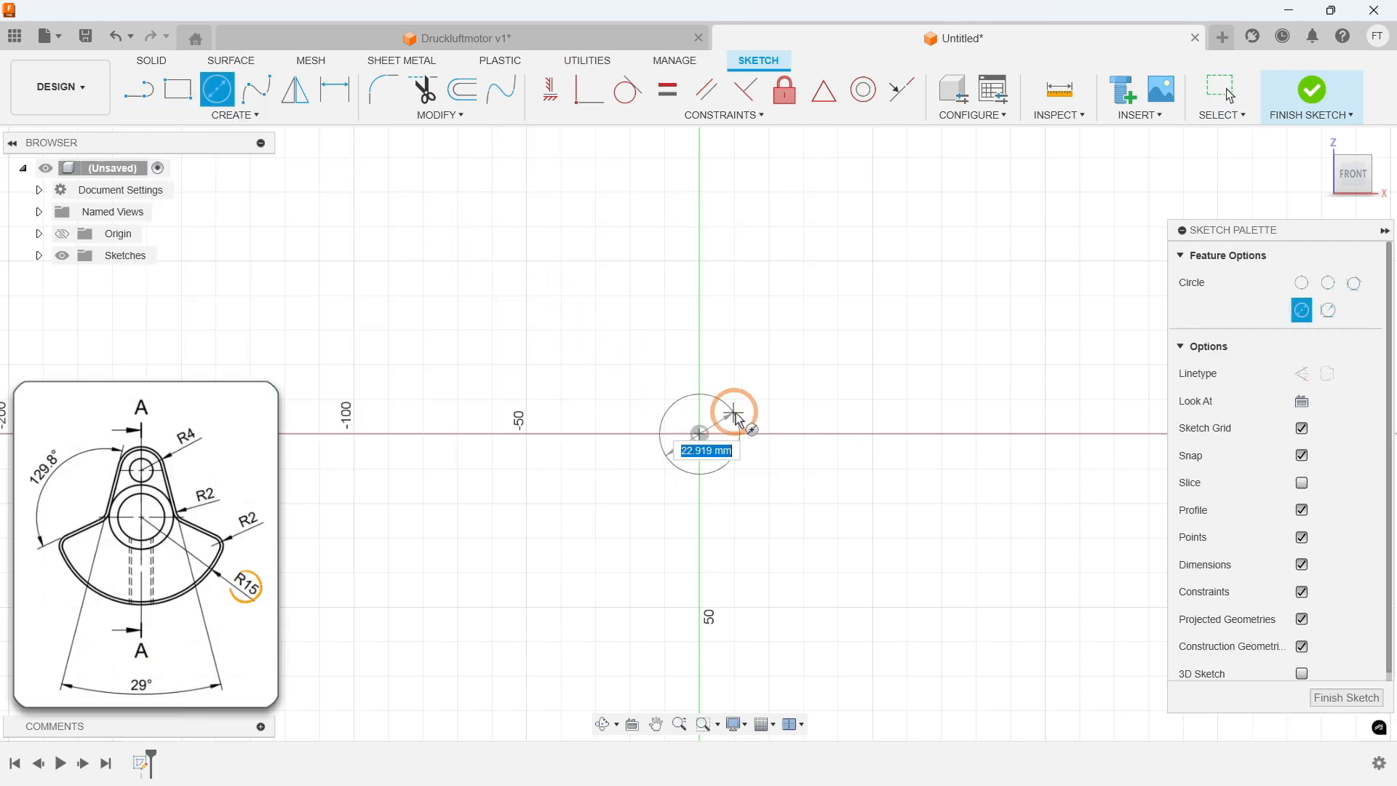
key("Return")
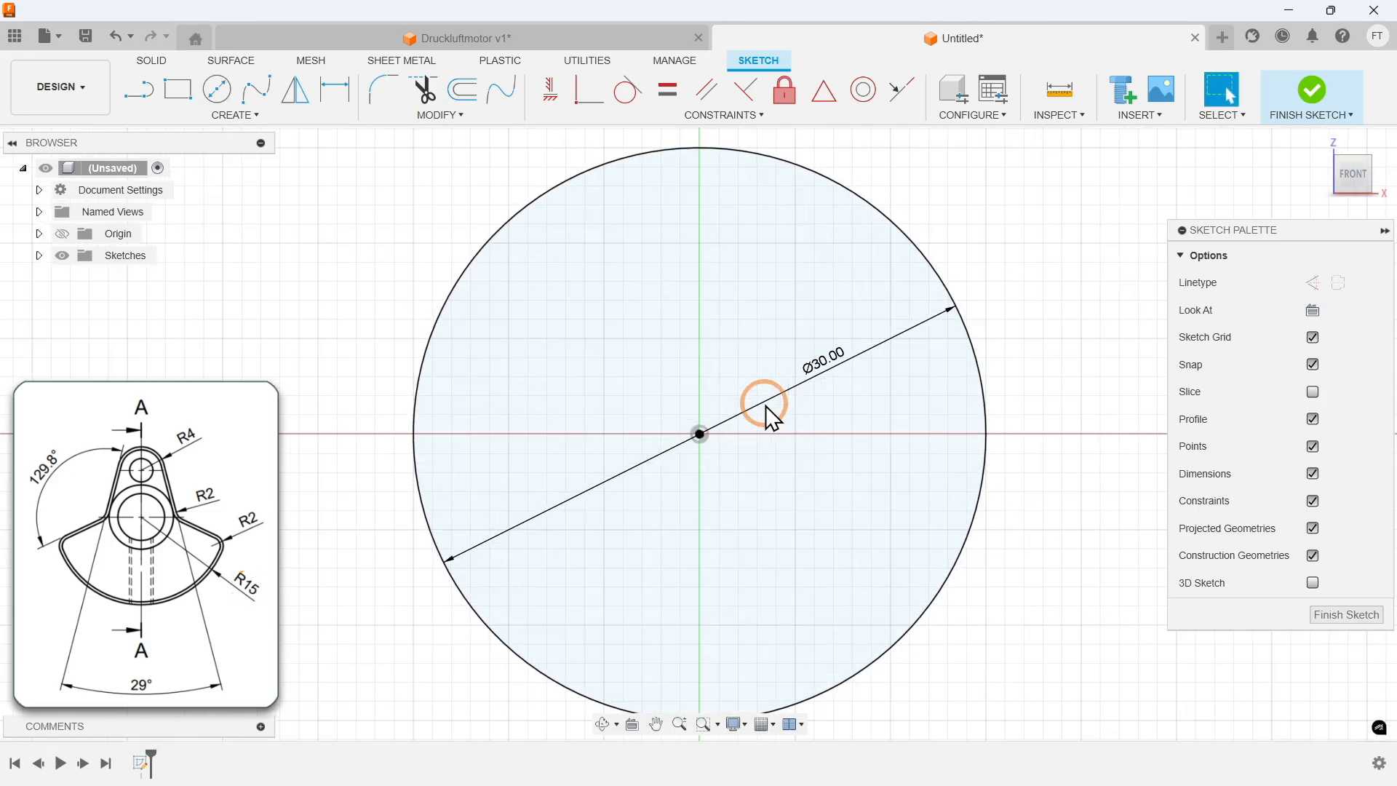
Step: Add a concentric 8 mm diameter circle at the origin for the central bore
left_click(207, 116)
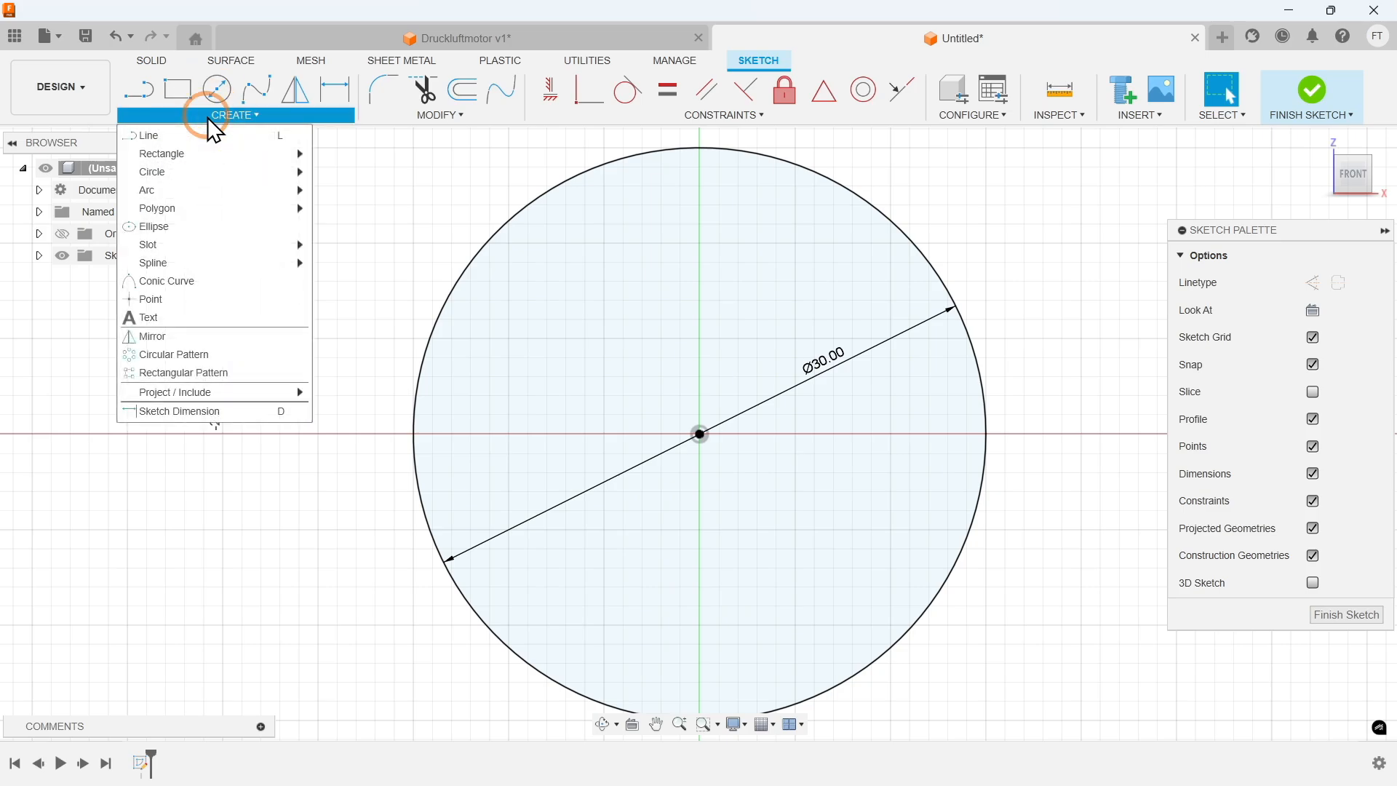
mouse_move(202, 172)
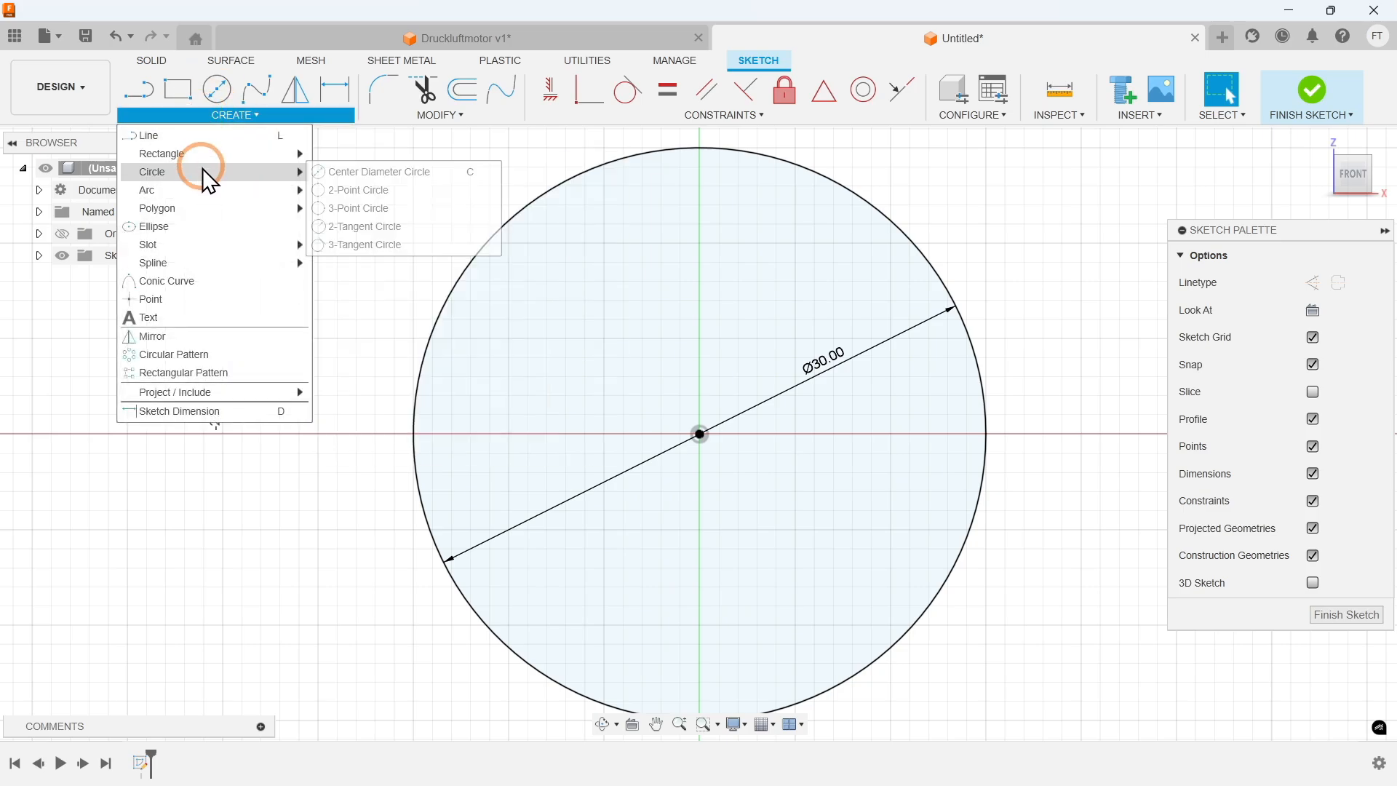
left_click(363, 172)
left_click(700, 434)
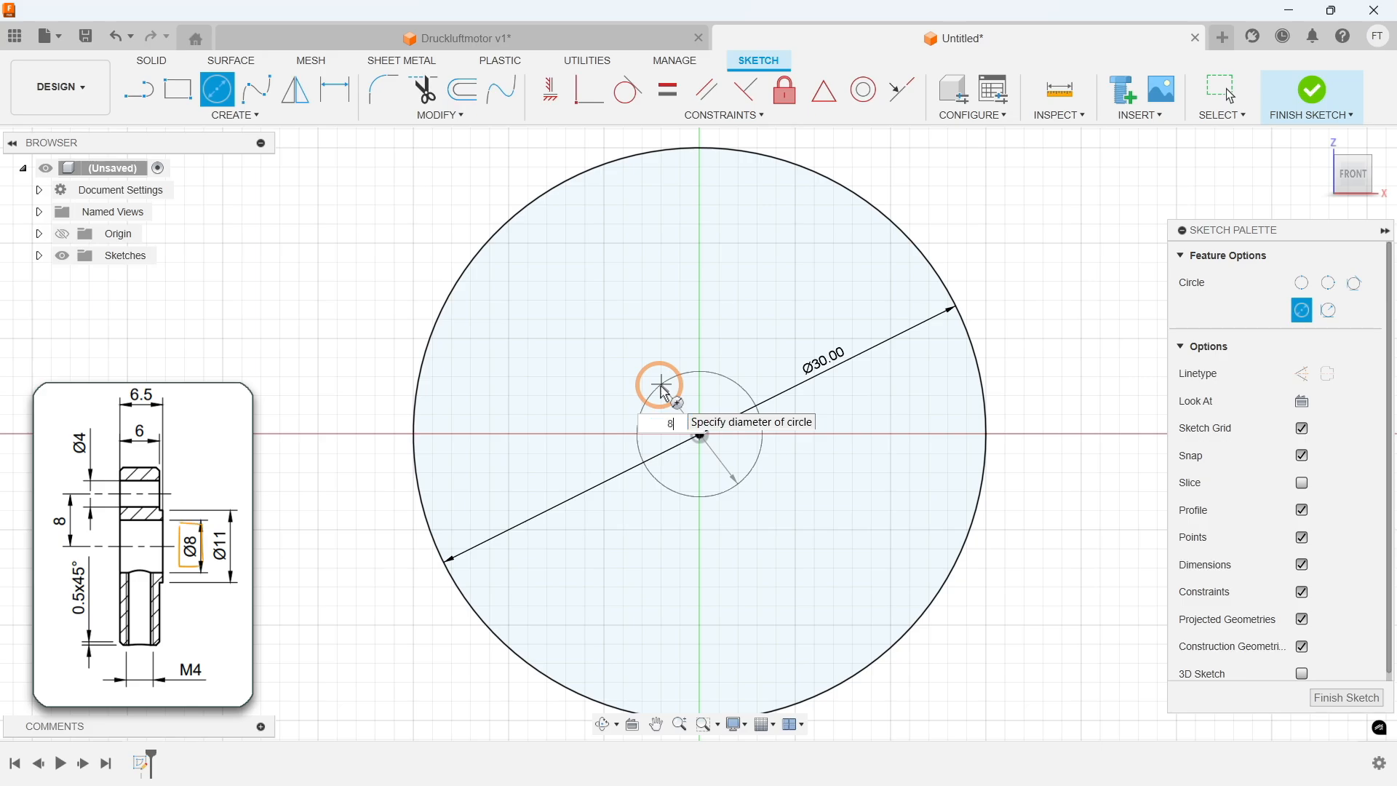
key("Return")
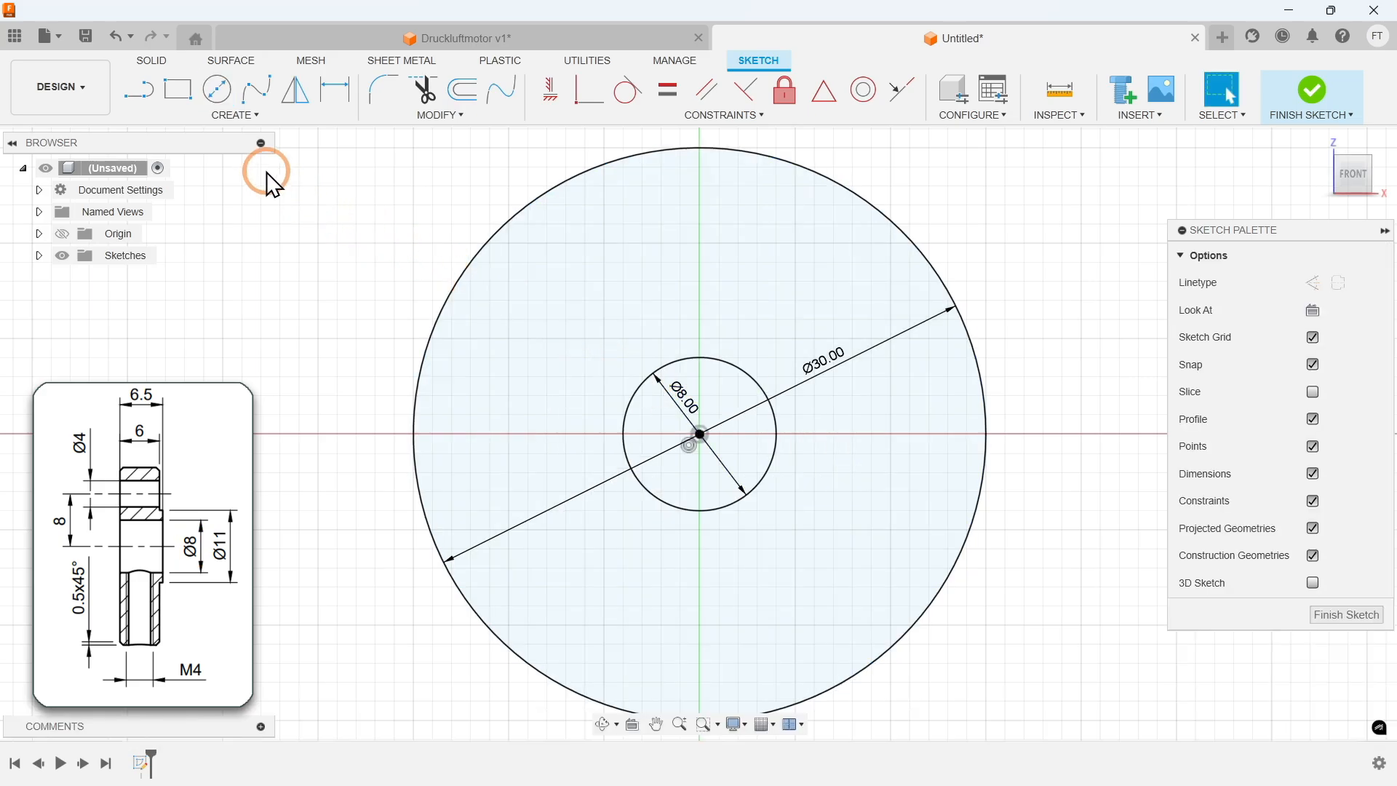
Step: Sketch another 8 mm diameter circle on the vertical axis, centred about 10 mm above the origin
left_click(195, 117)
mouse_move(240, 172)
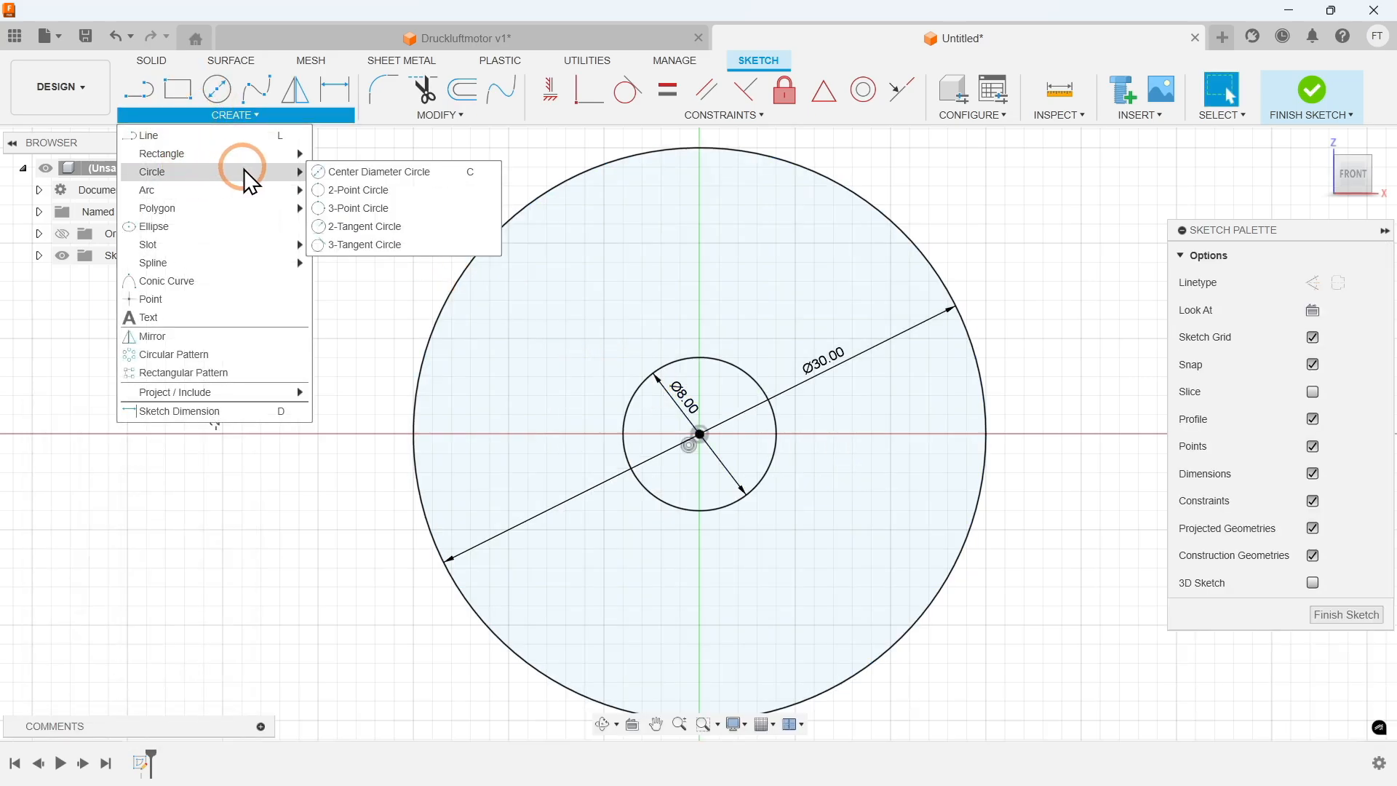
left_click(358, 173)
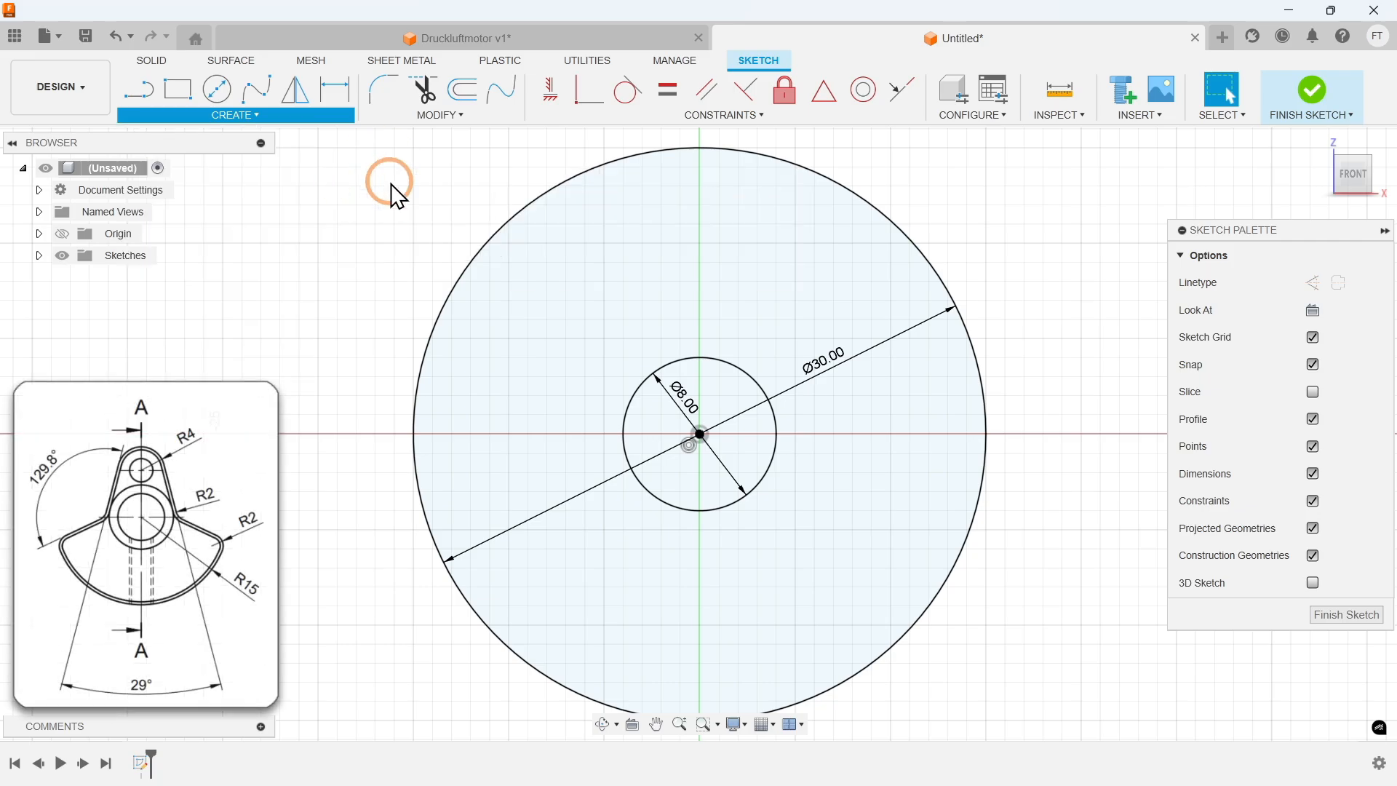
left_click(700, 243)
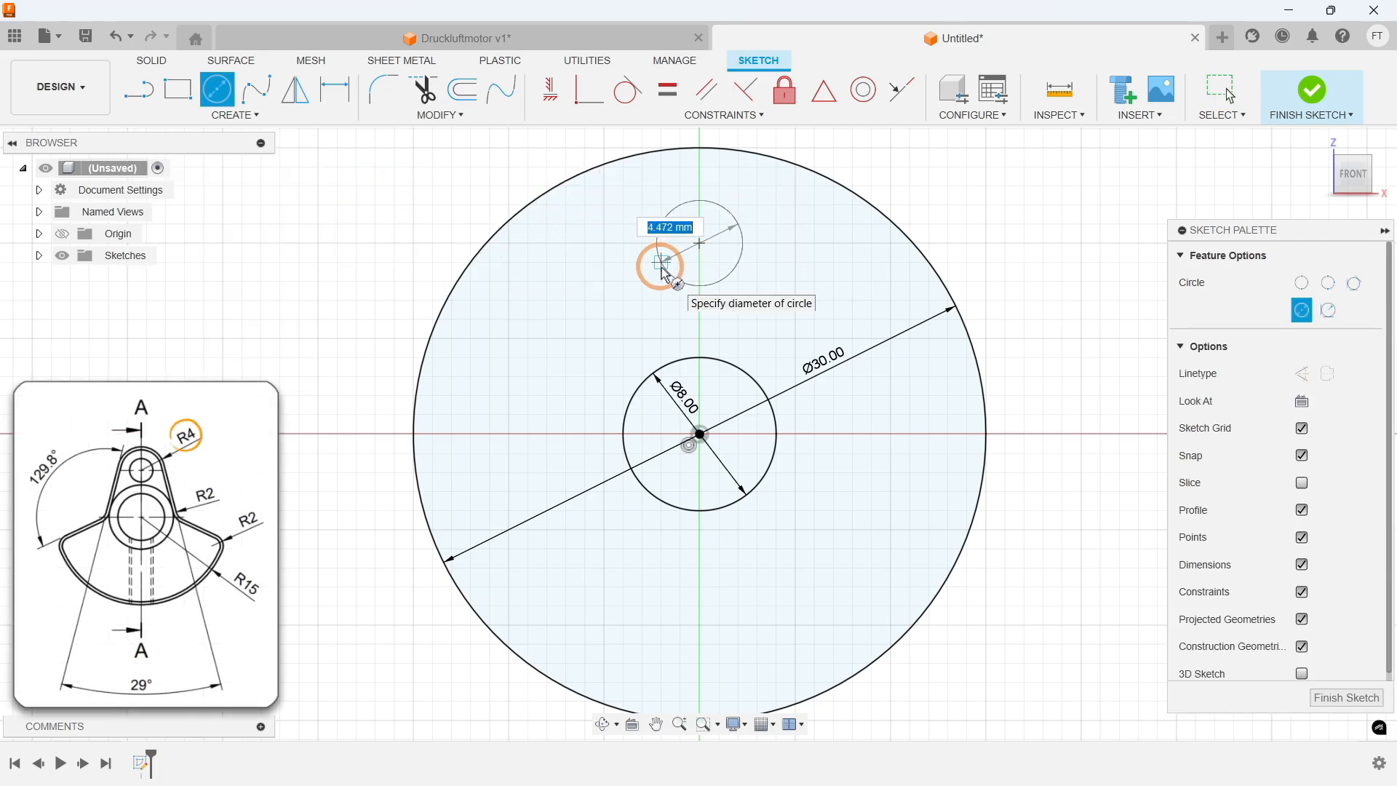
type("8")
key("Return")
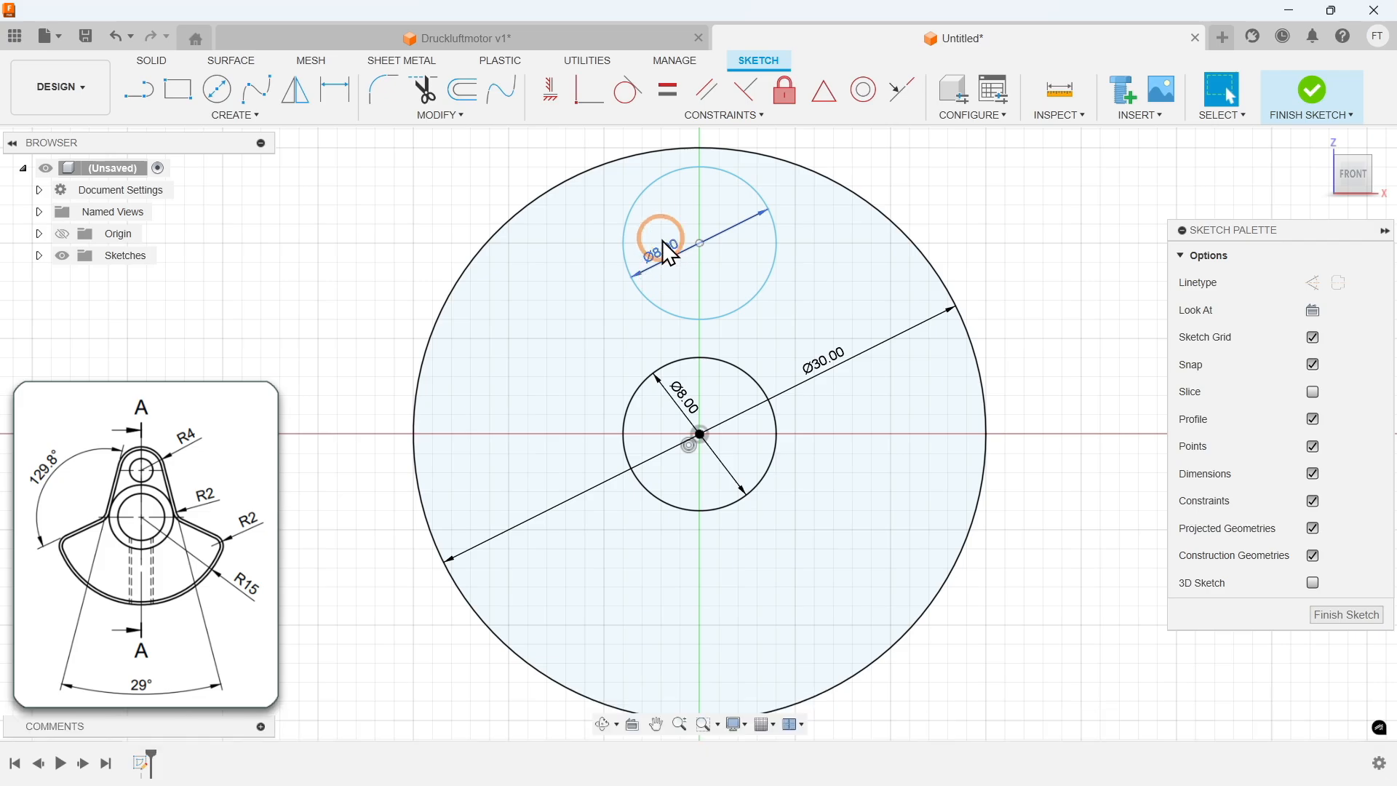
Step: Show the origin geometry and constrain the upper circle's center coincident with the Z axis
left_click(643, 117)
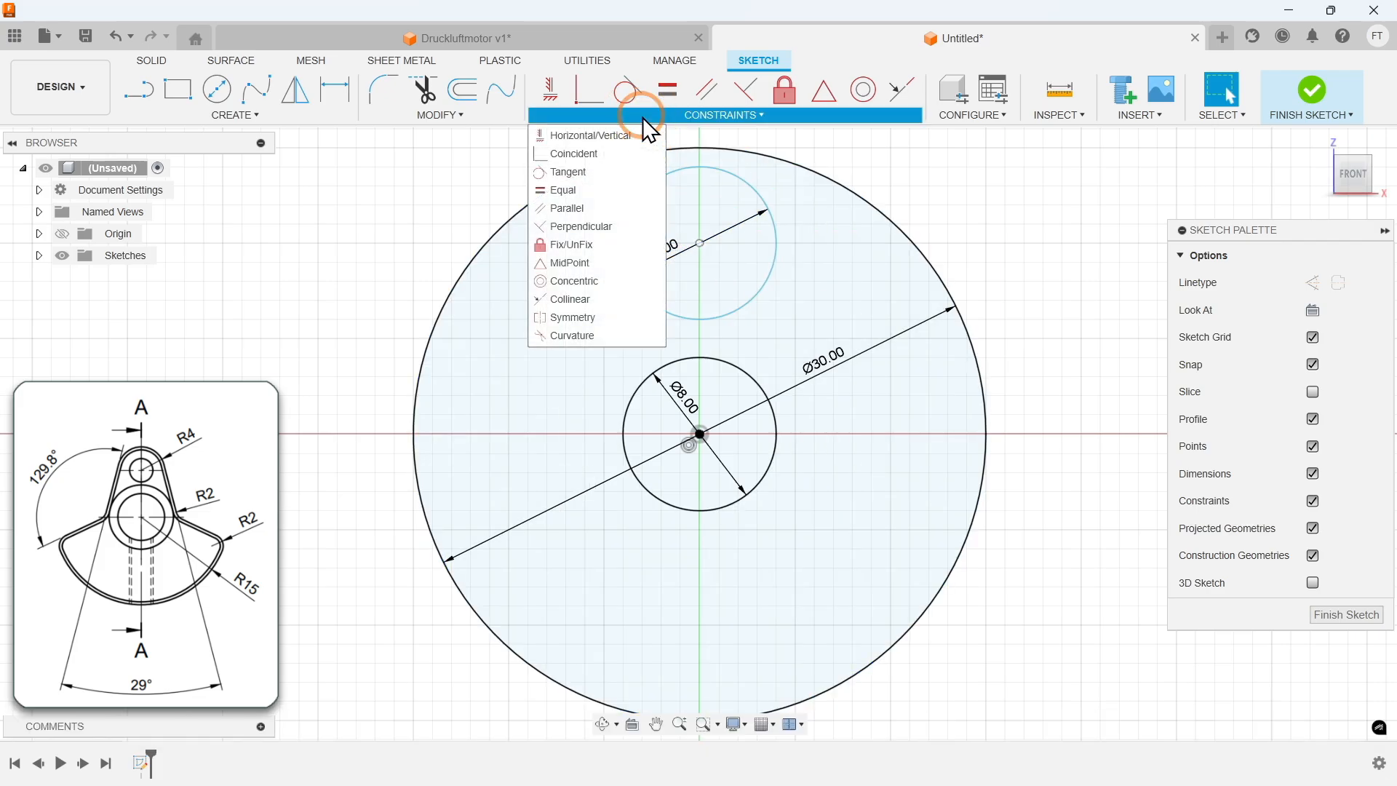
left_click(618, 153)
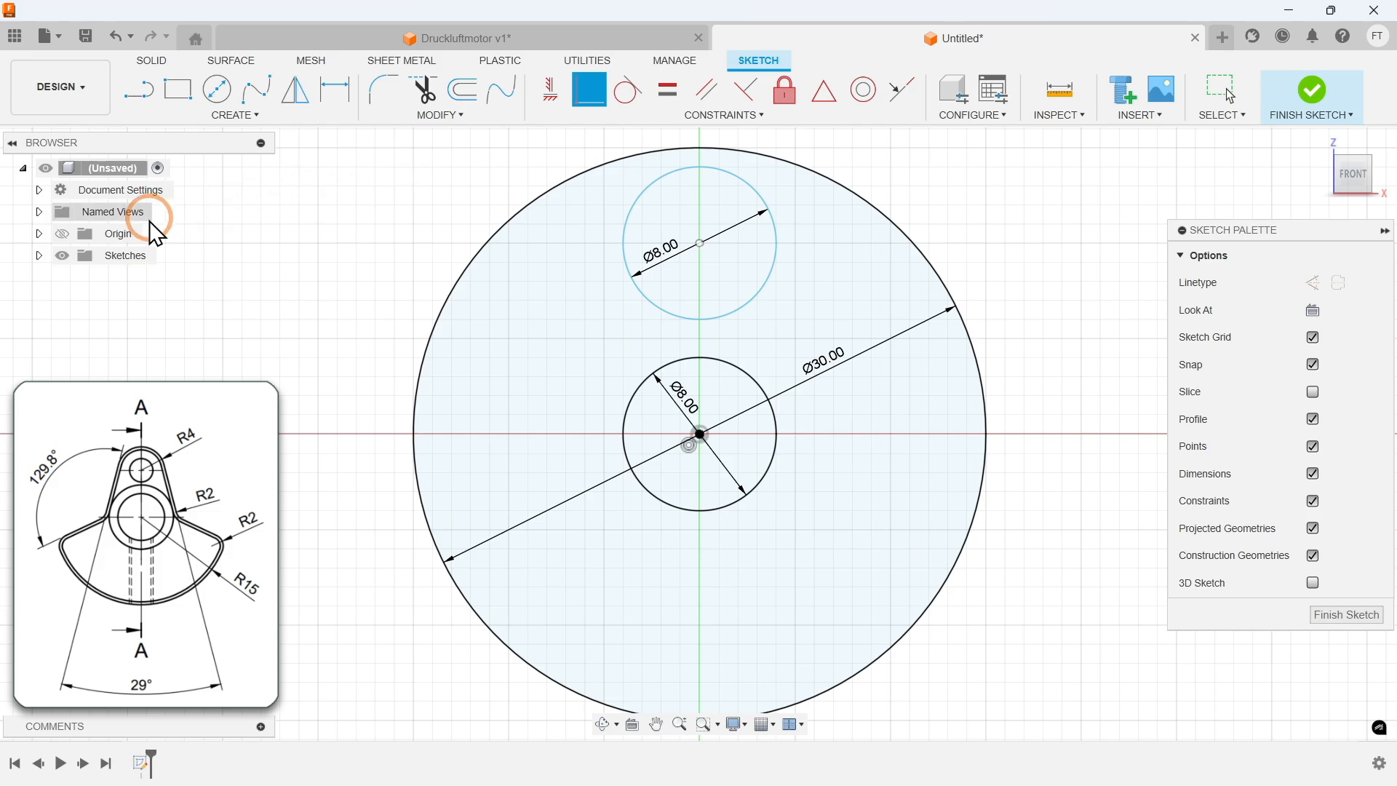
left_click(62, 234)
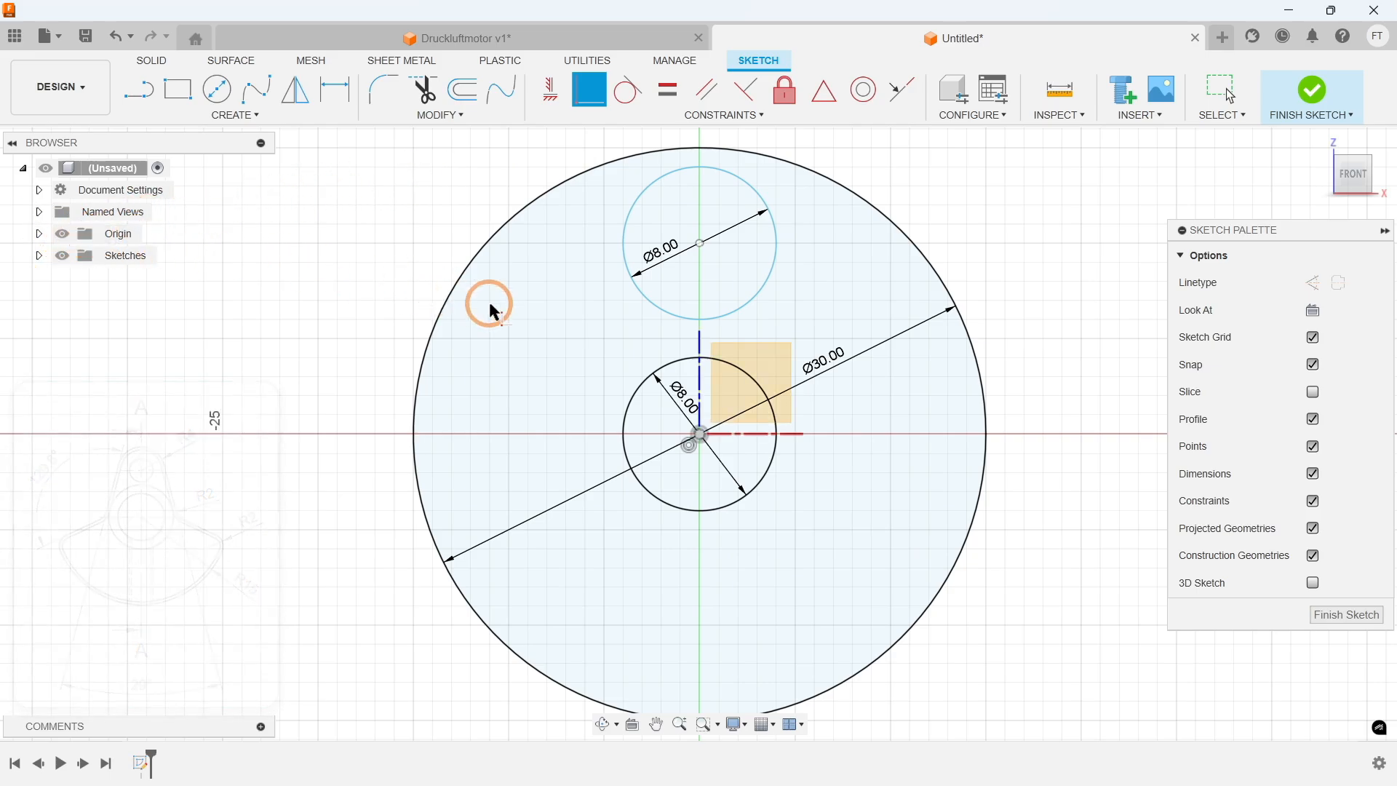
left_click(700, 347)
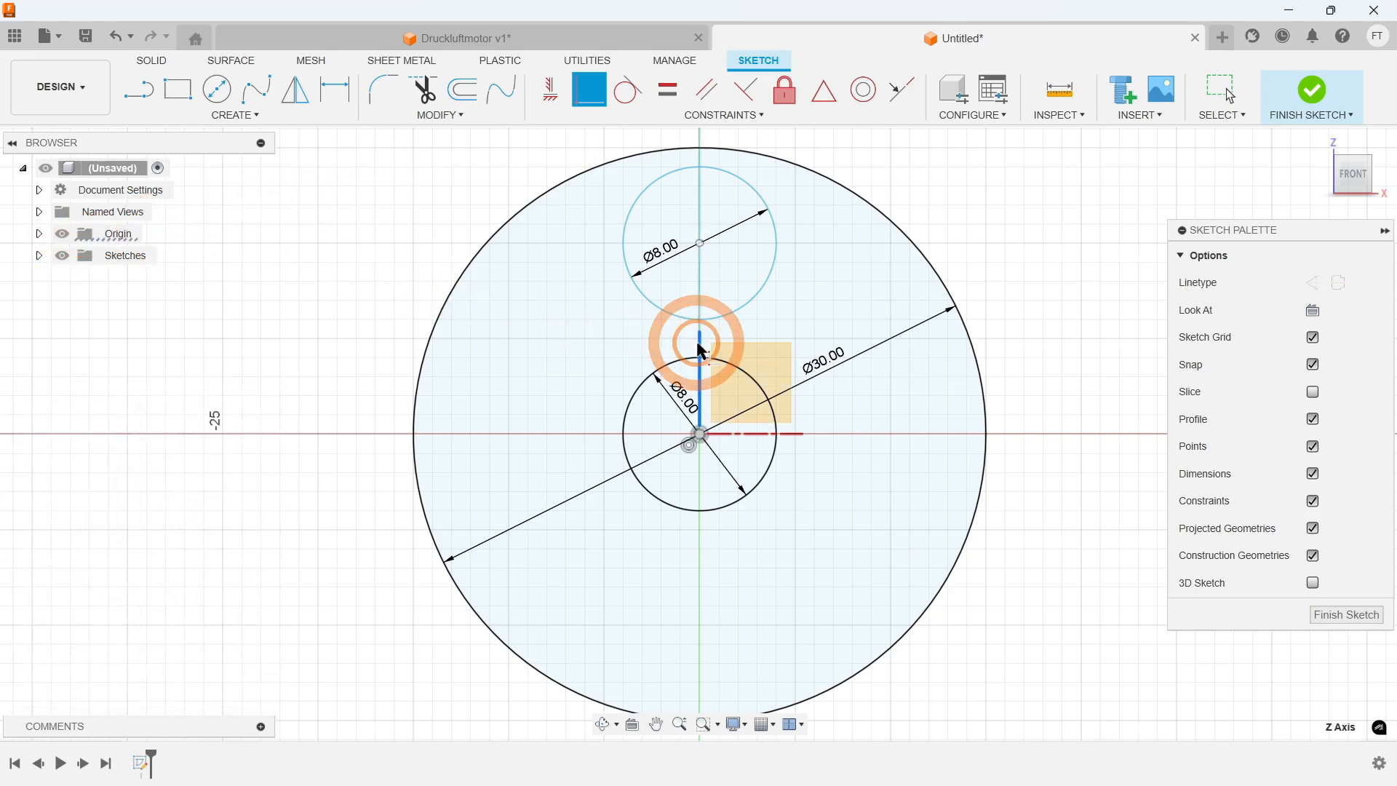
left_click(698, 244)
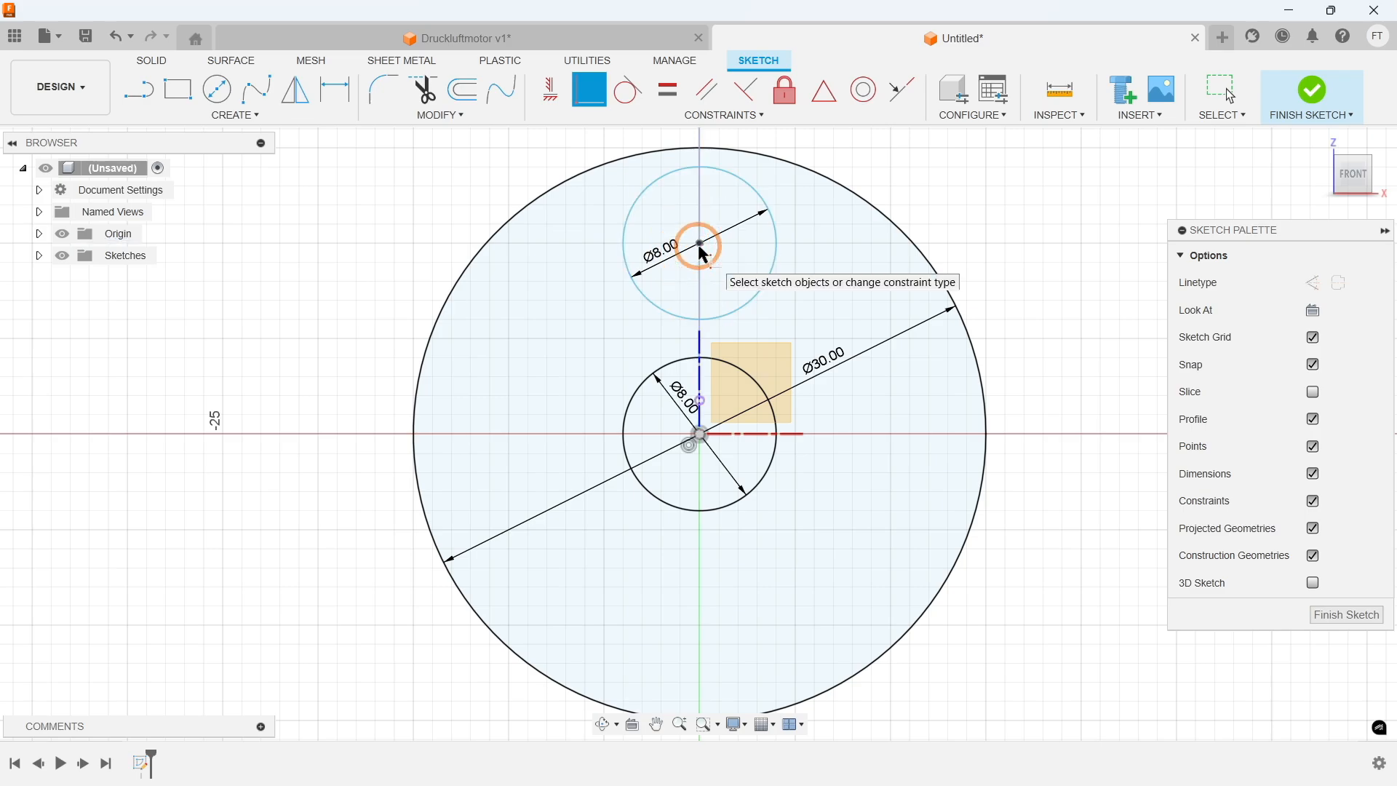
Step: Dimension the vertical distance between the upper circle's center and the origin to 8 mm
left_click(186, 119)
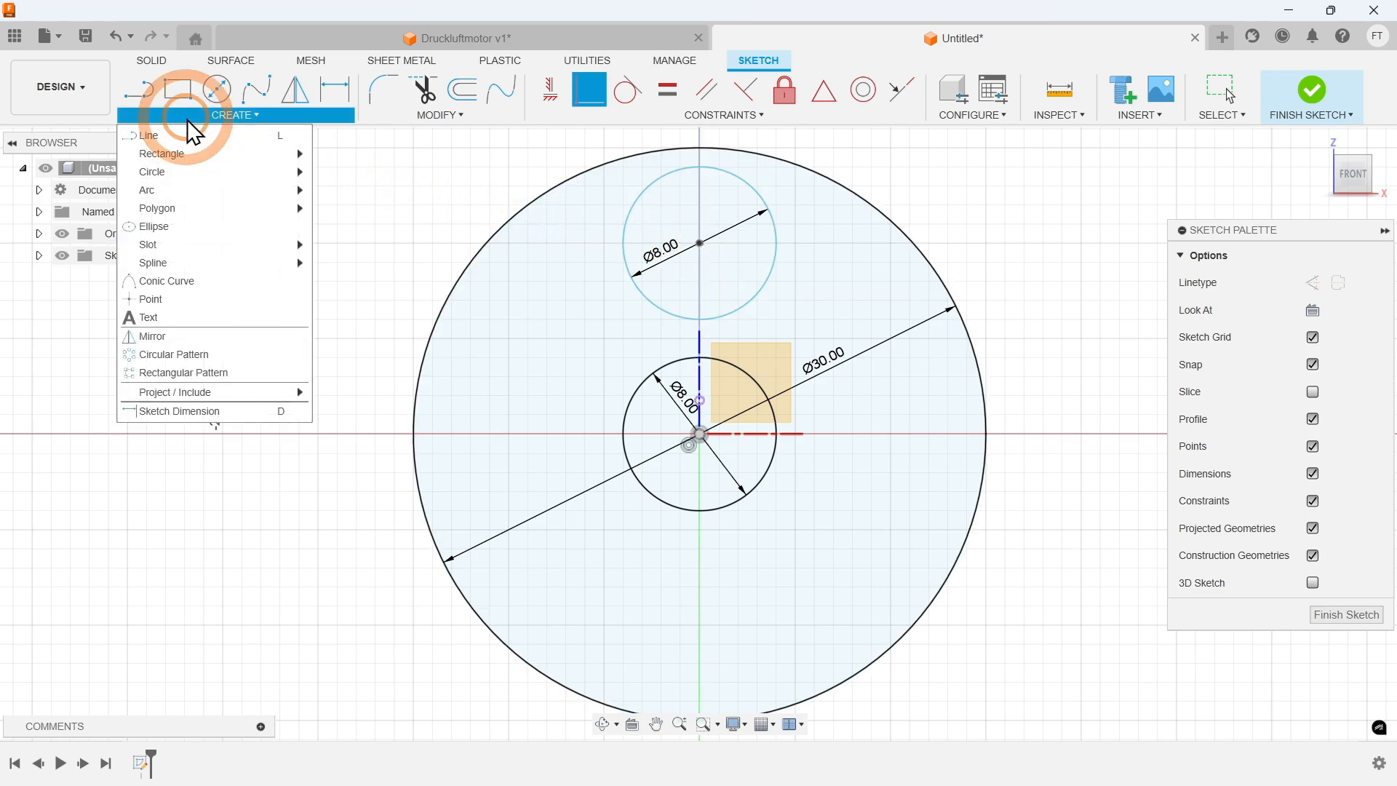
left_click(234, 411)
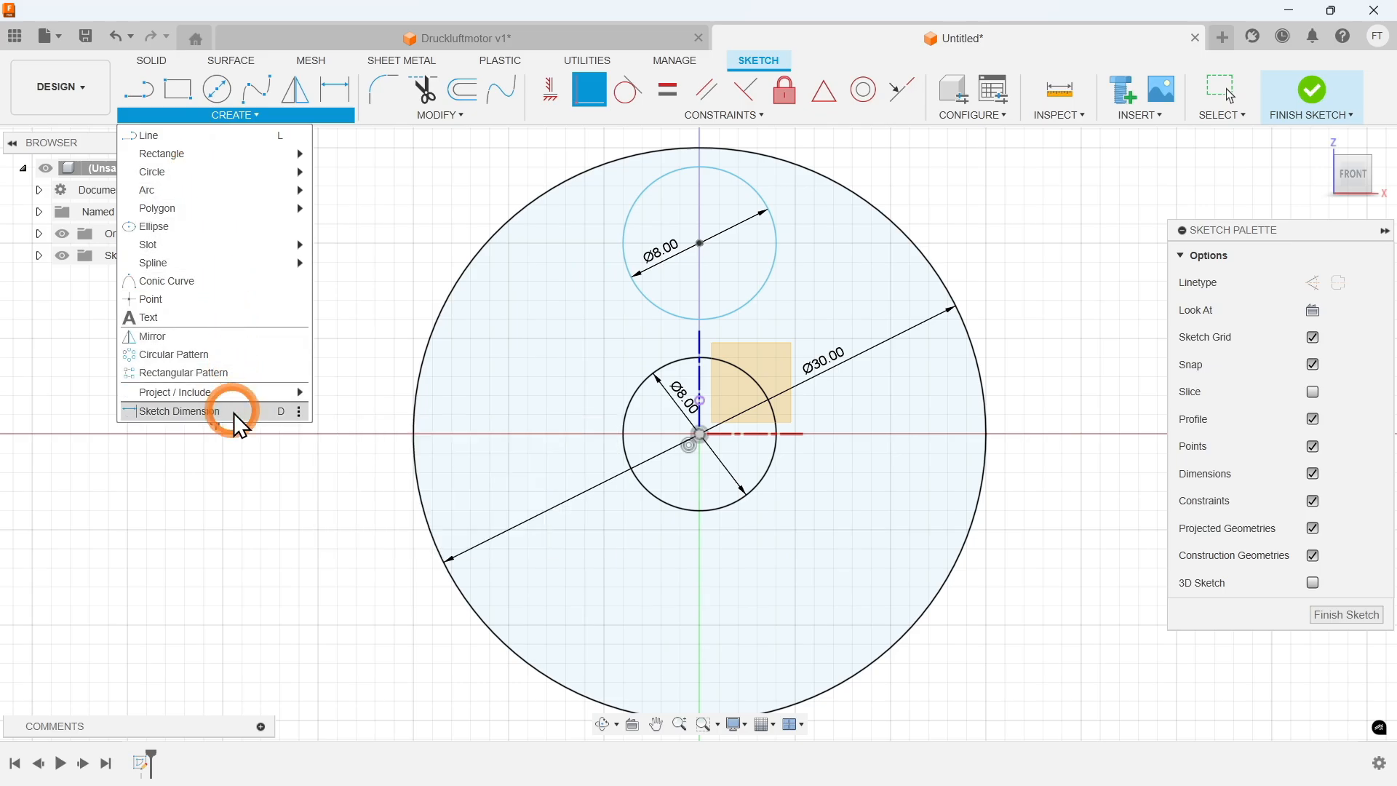
left_click(631, 274)
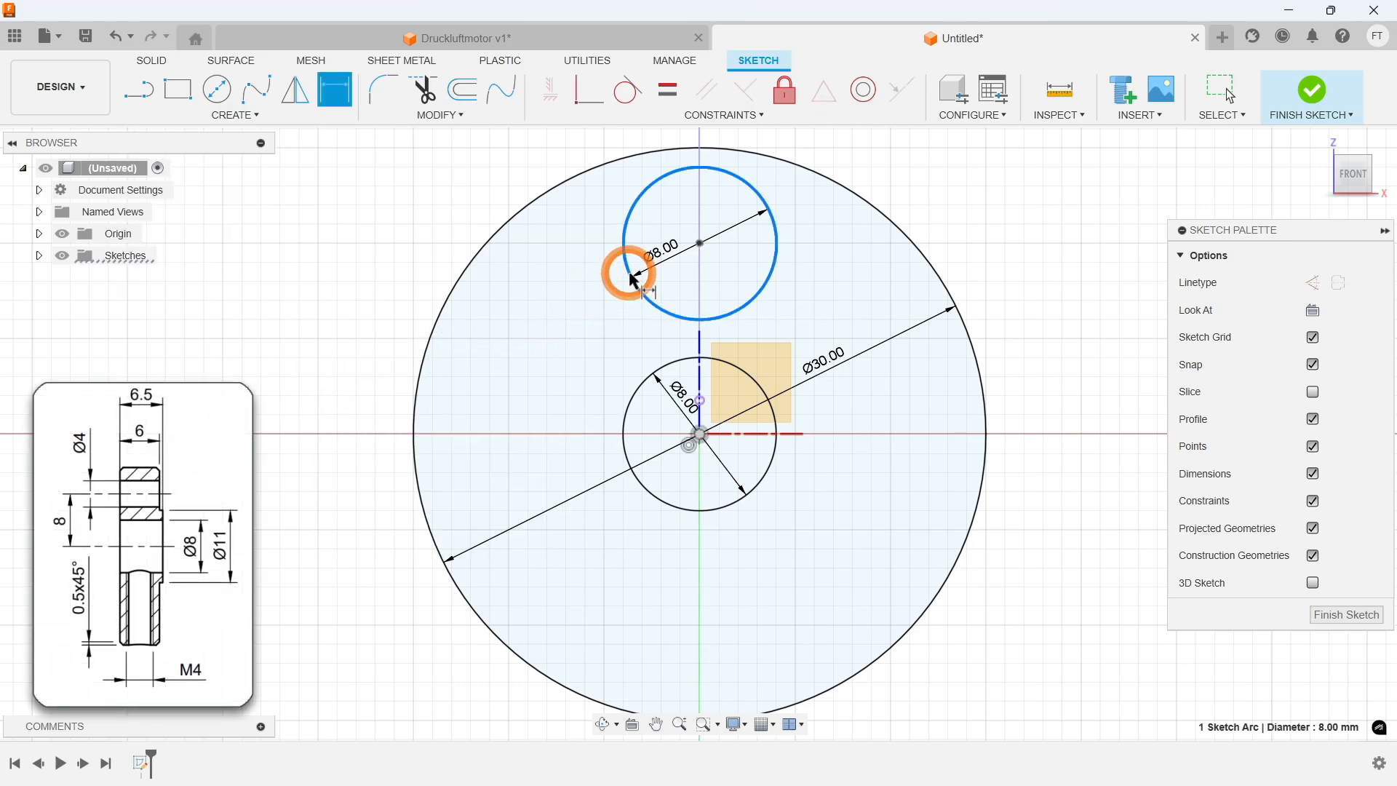
left_click(699, 435)
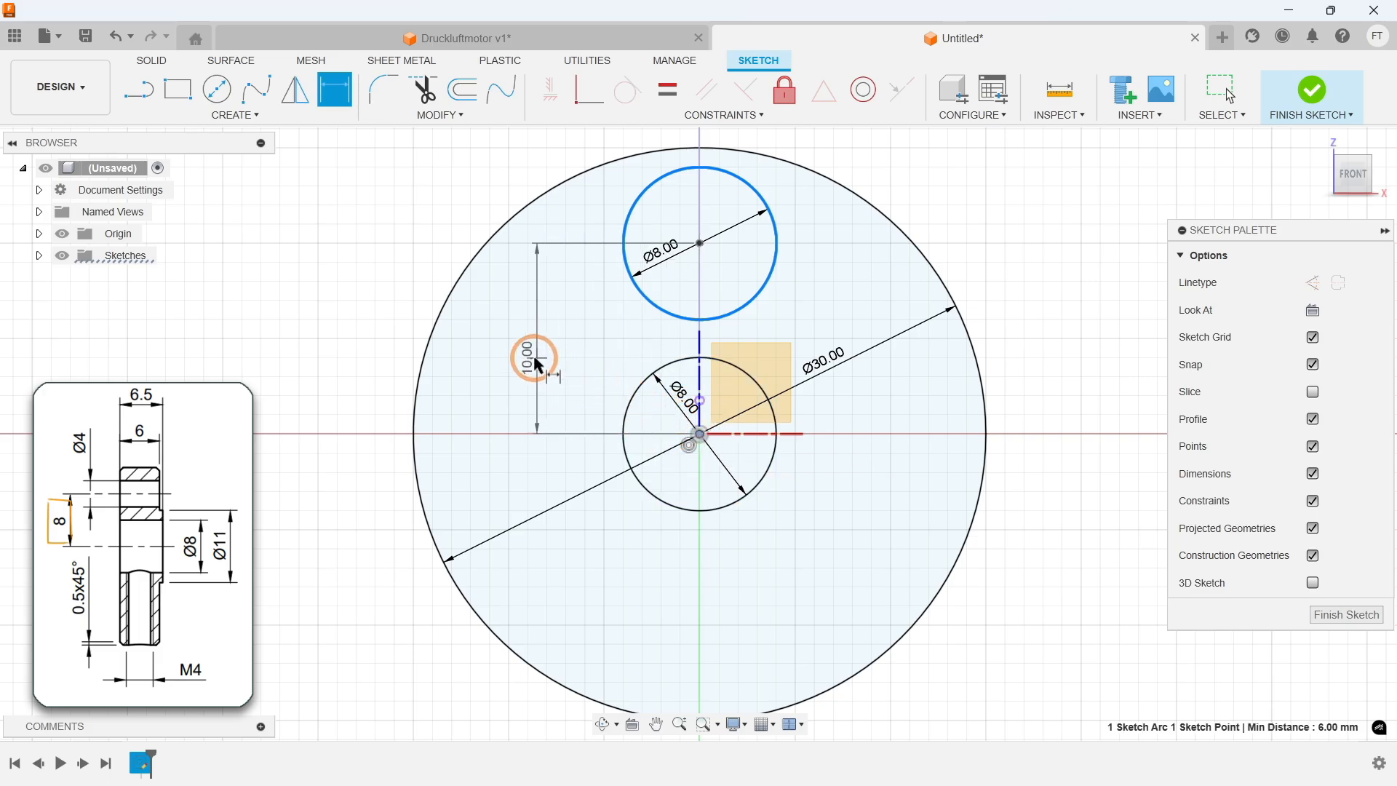
left_click(530, 357)
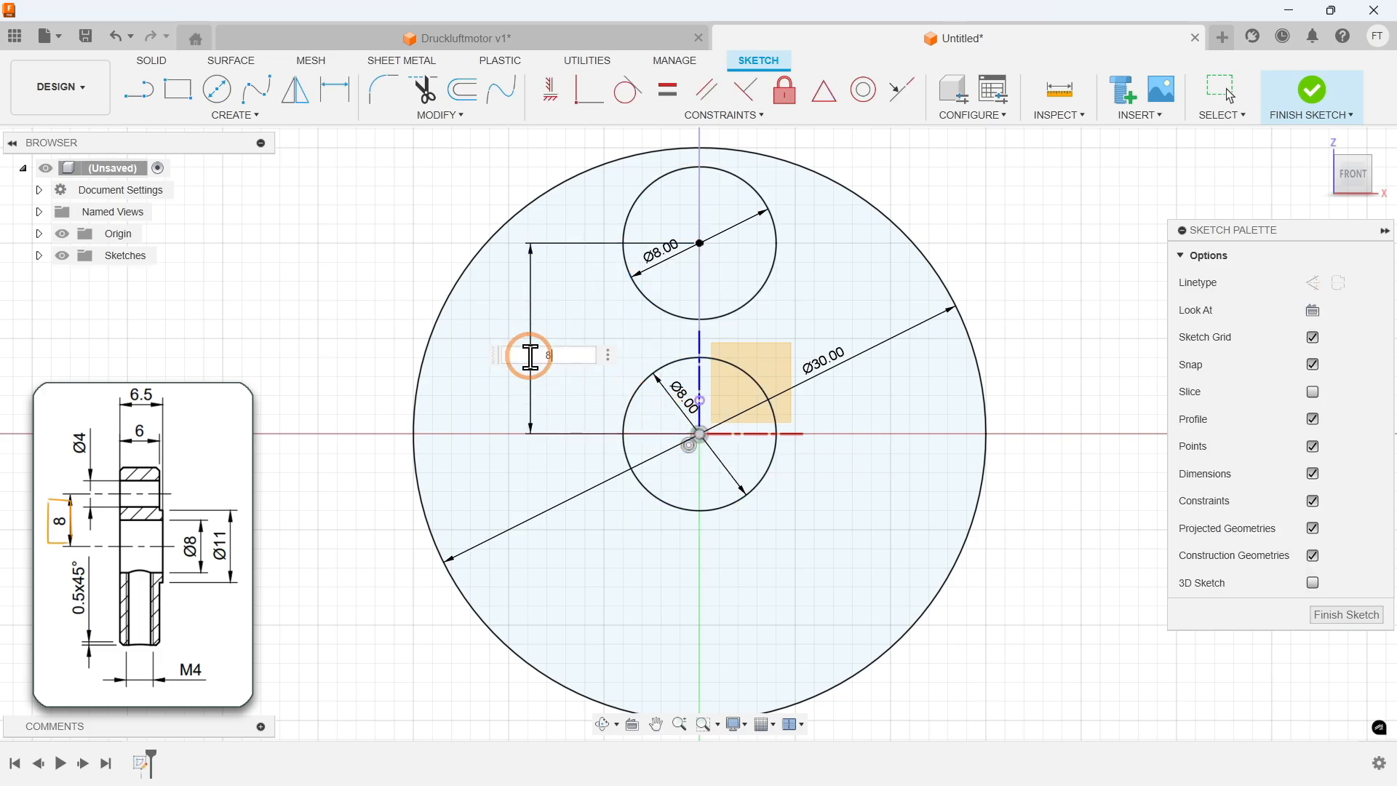
type("8")
key("Return")
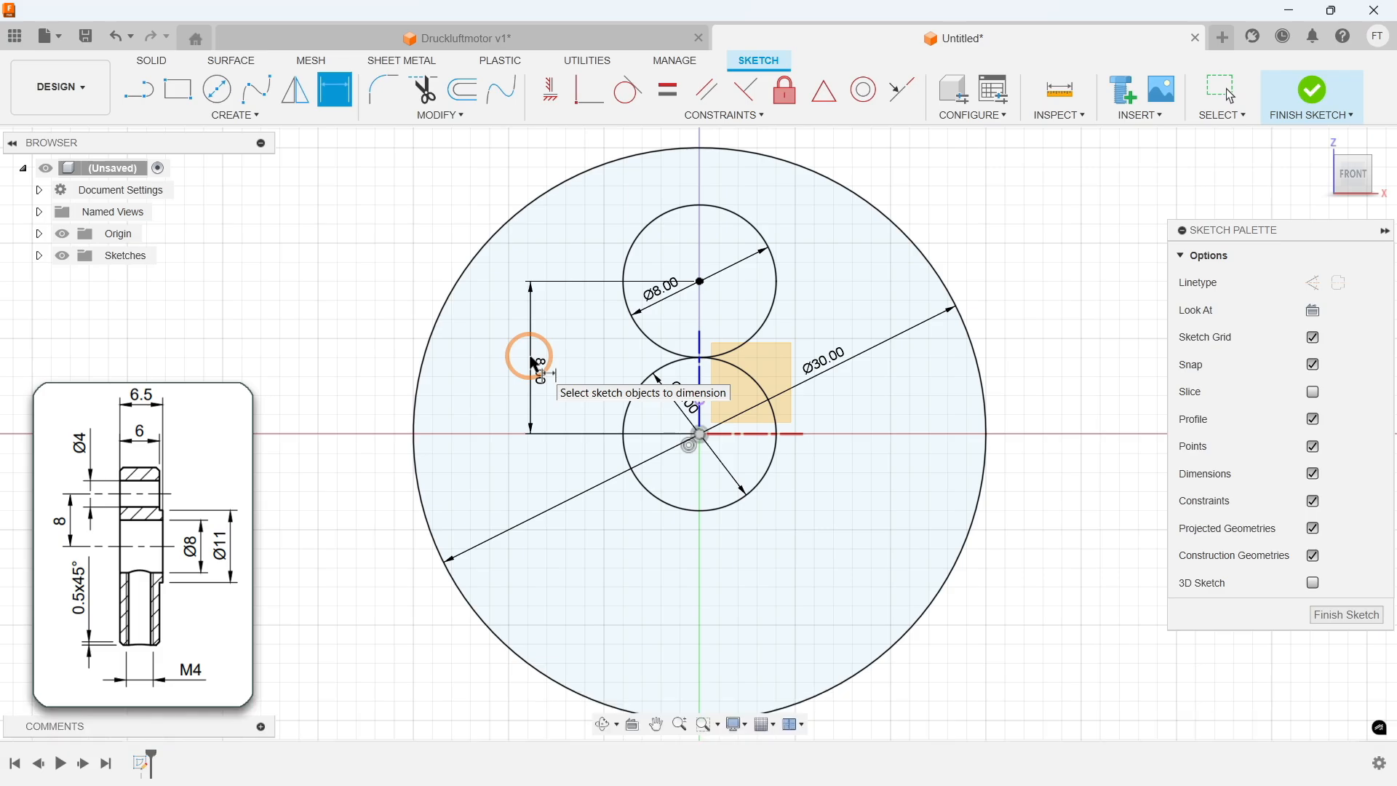
Step: Sketch a 4 mm diameter circle concentric with the upper 8 mm circle
left_click(234, 115)
mouse_move(231, 169)
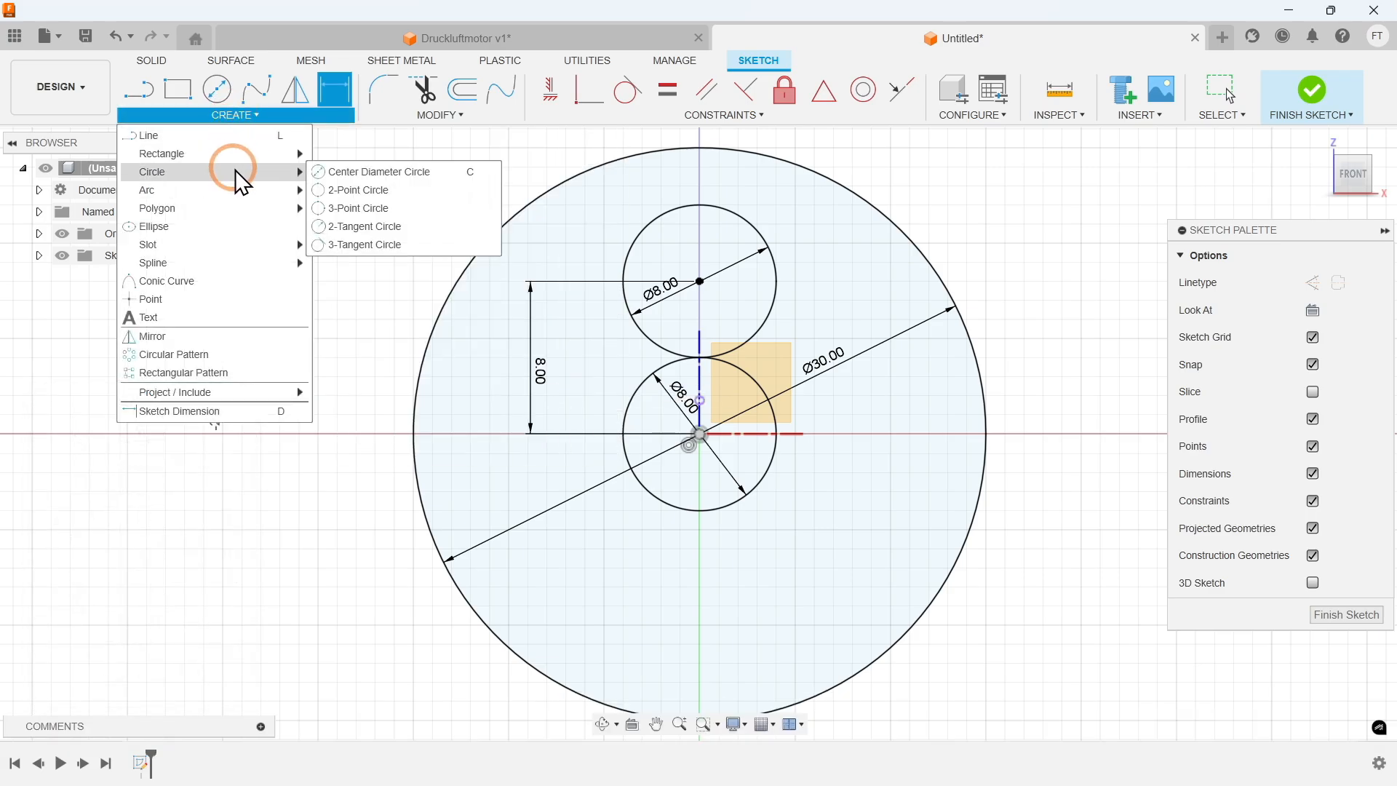
left_click(359, 176)
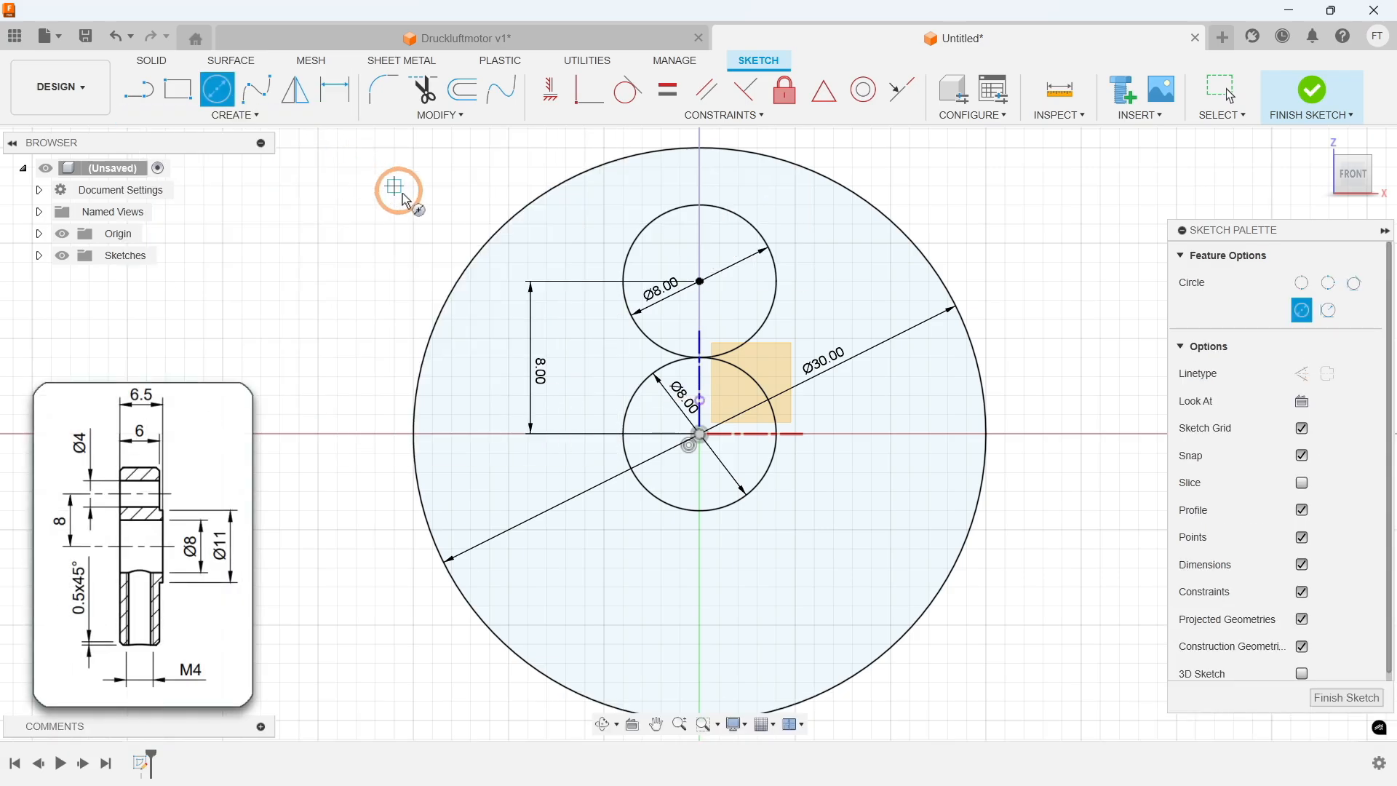
left_click(700, 281)
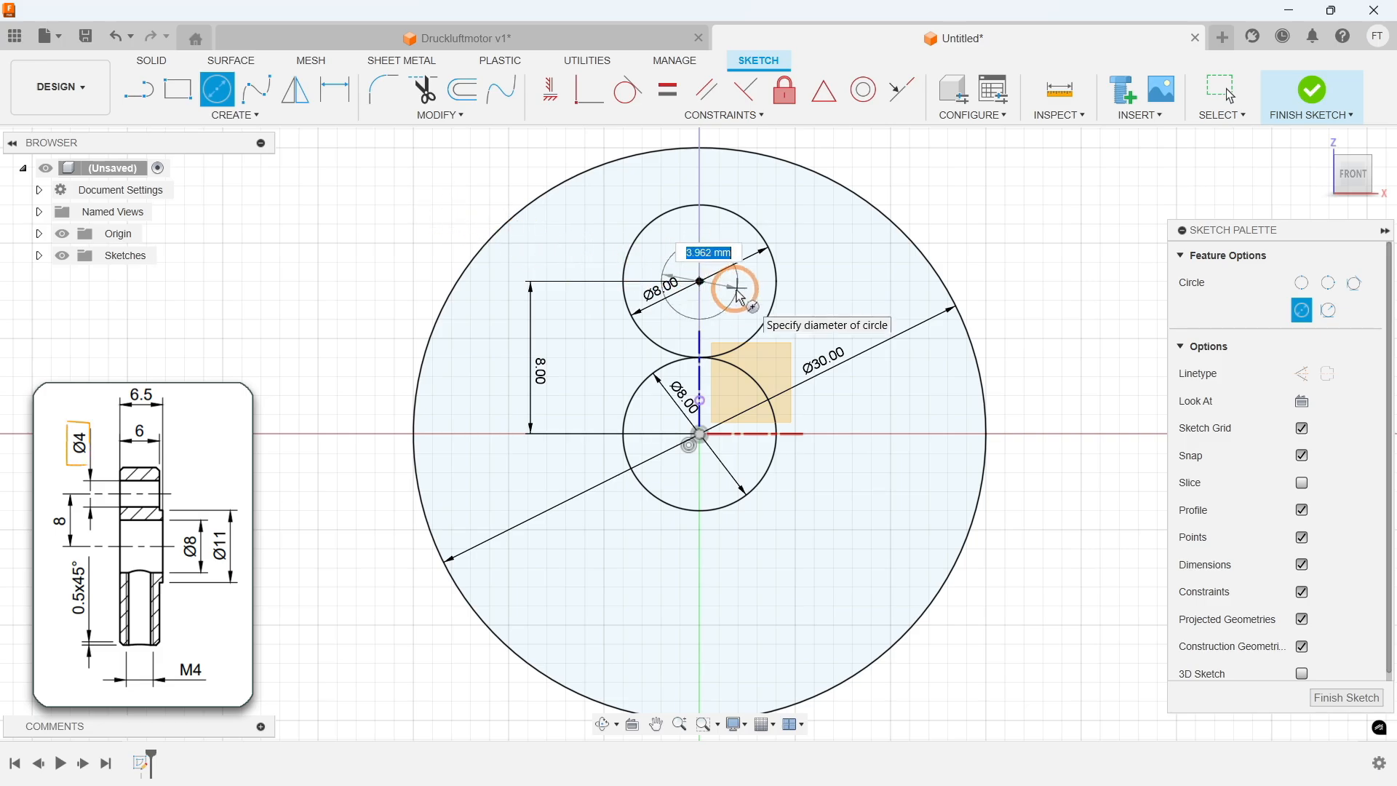
key("Return")
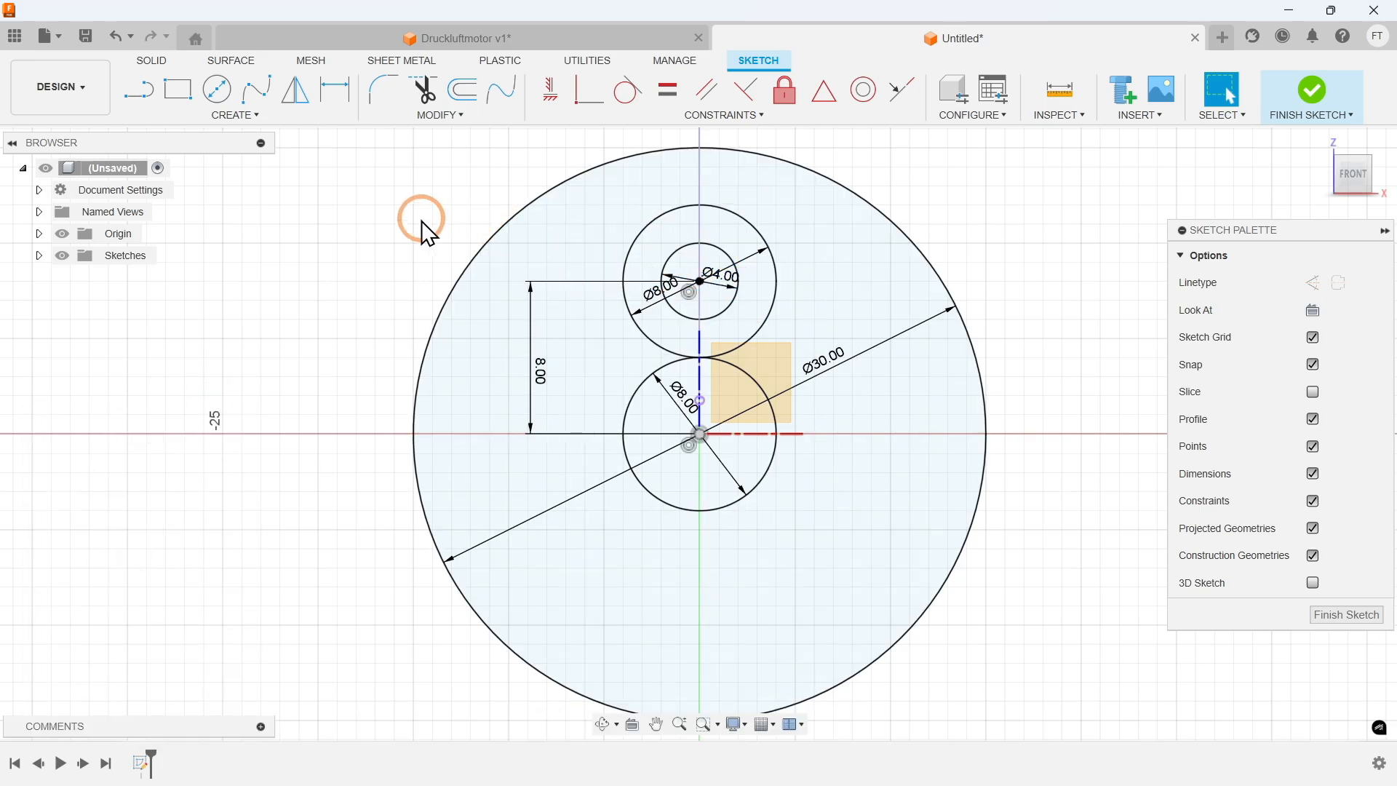
Step: Sketch two connected lines from the 30 mm circle's lower left via the horizontal axis to the upper 8 mm circle, each about 8 mm long
left_click(192, 112)
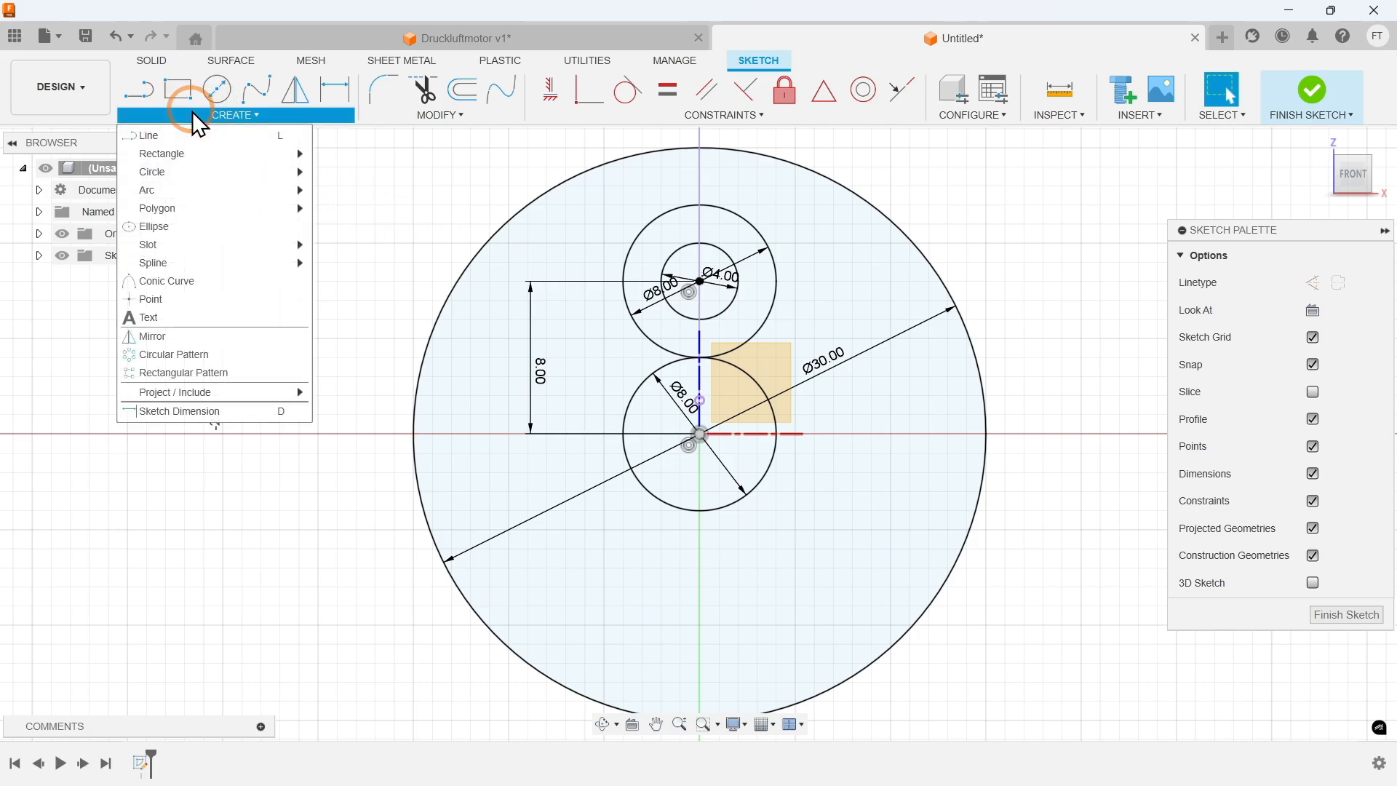
left_click(191, 138)
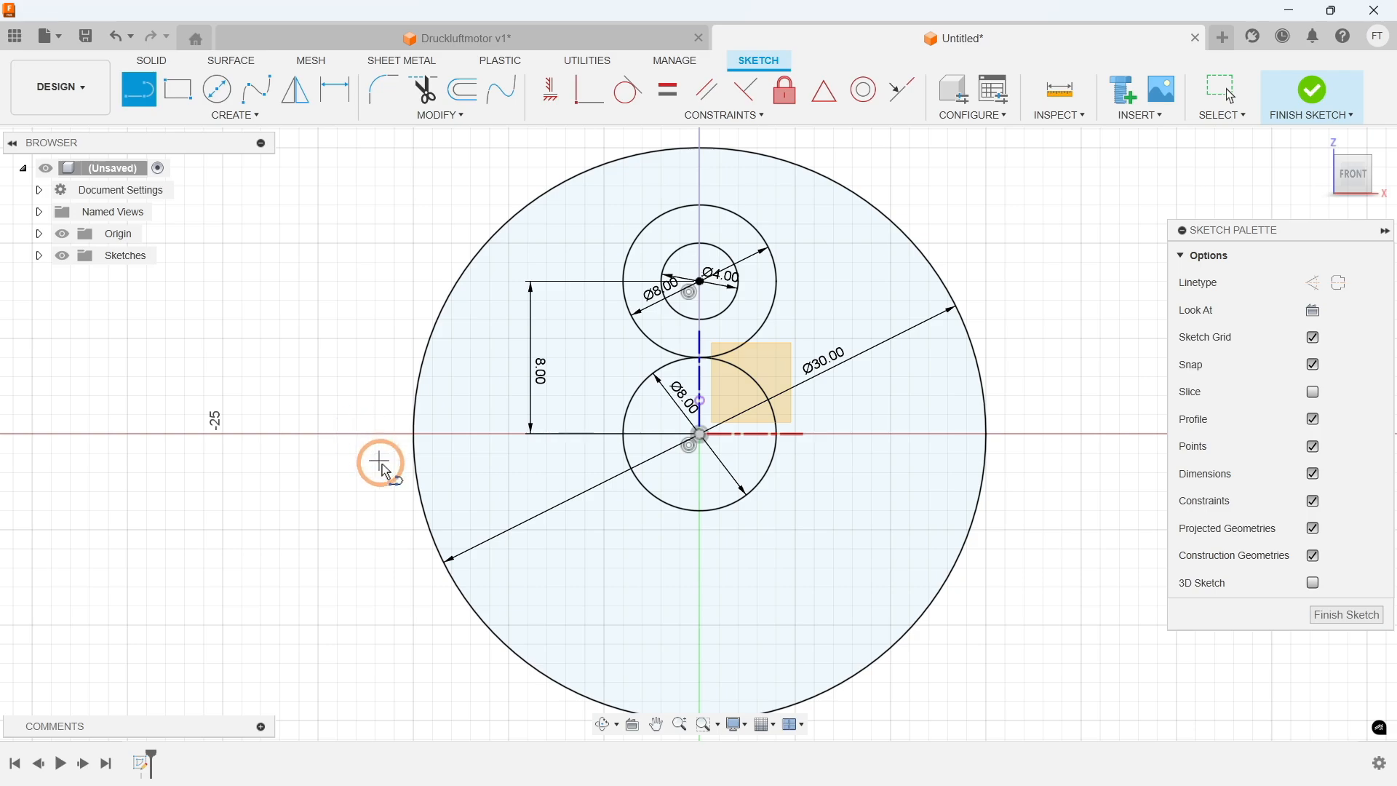
left_click(430, 532)
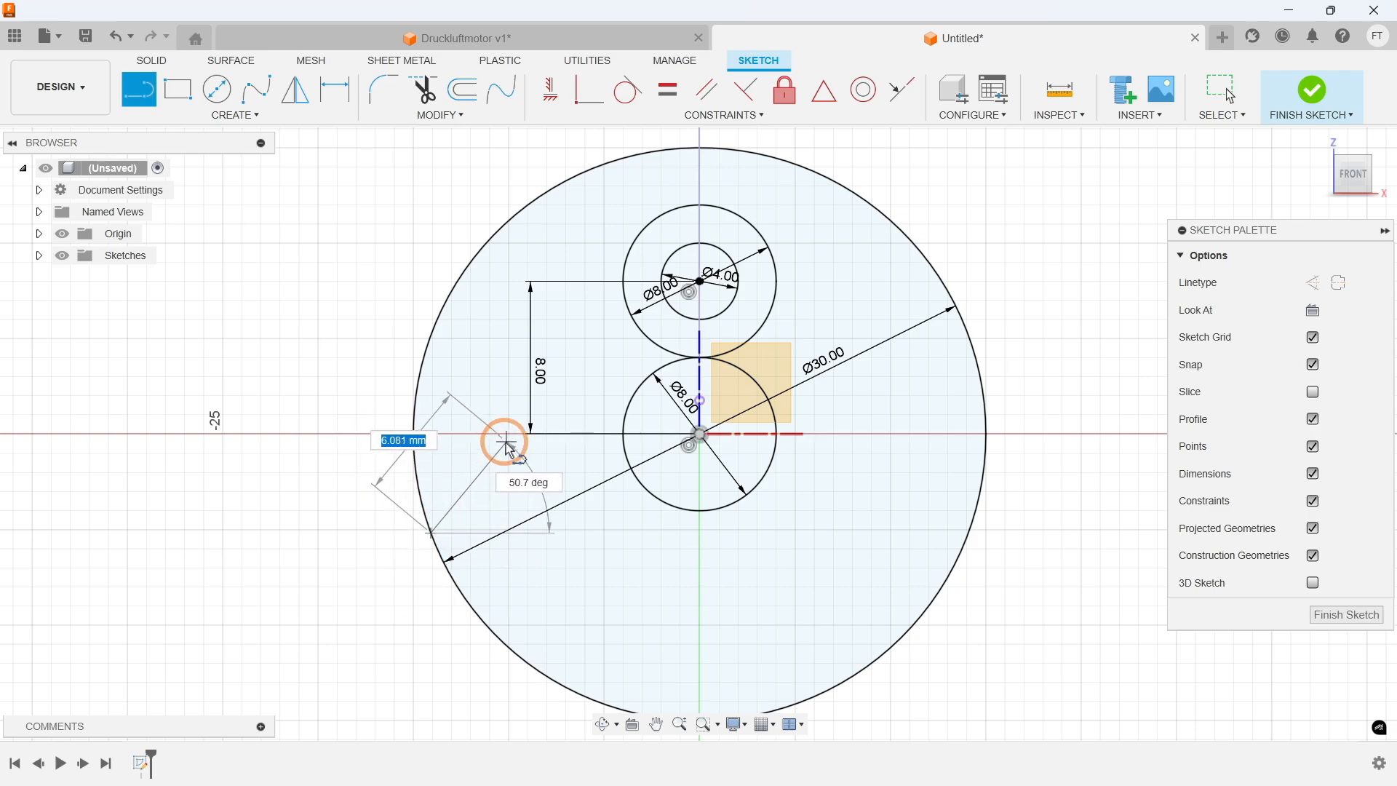
left_click(548, 434)
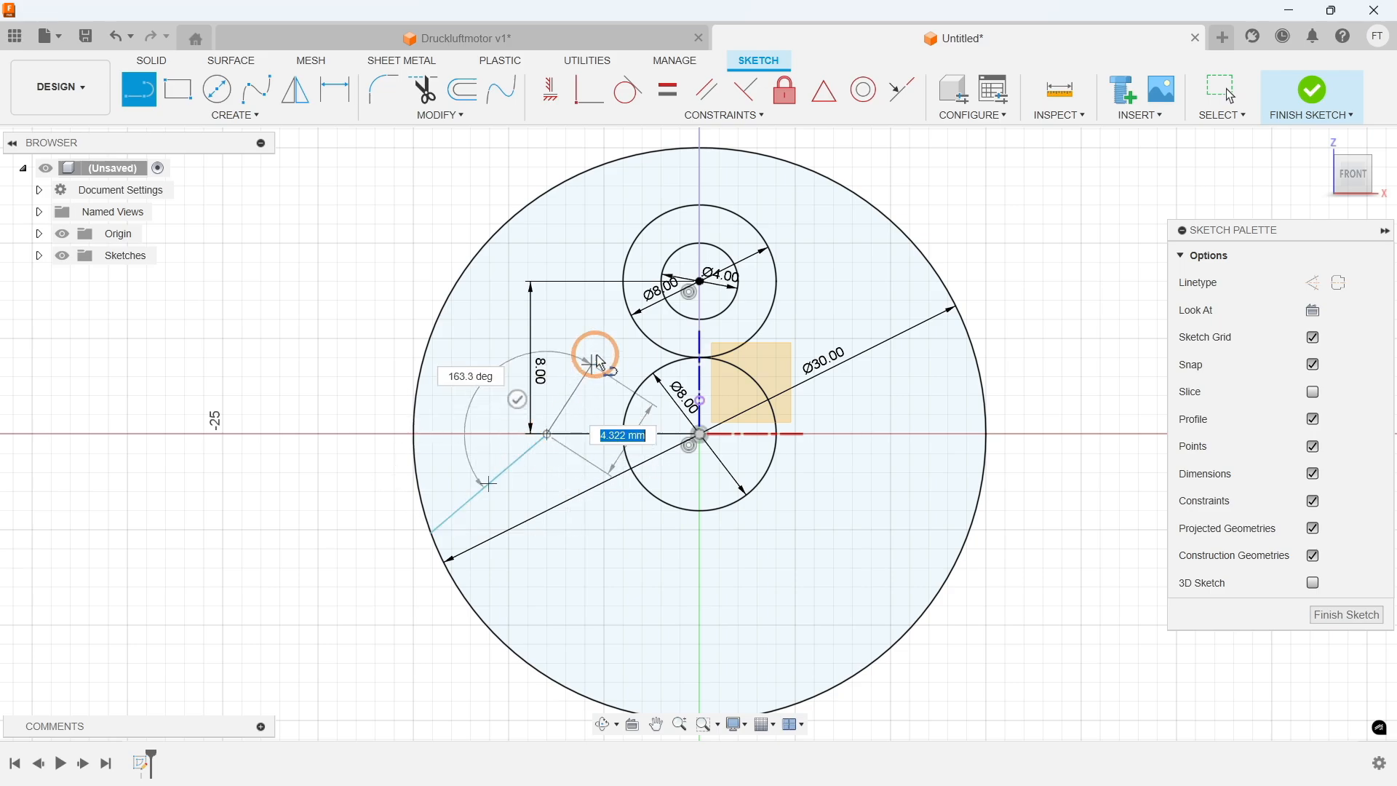
double_click(626, 302)
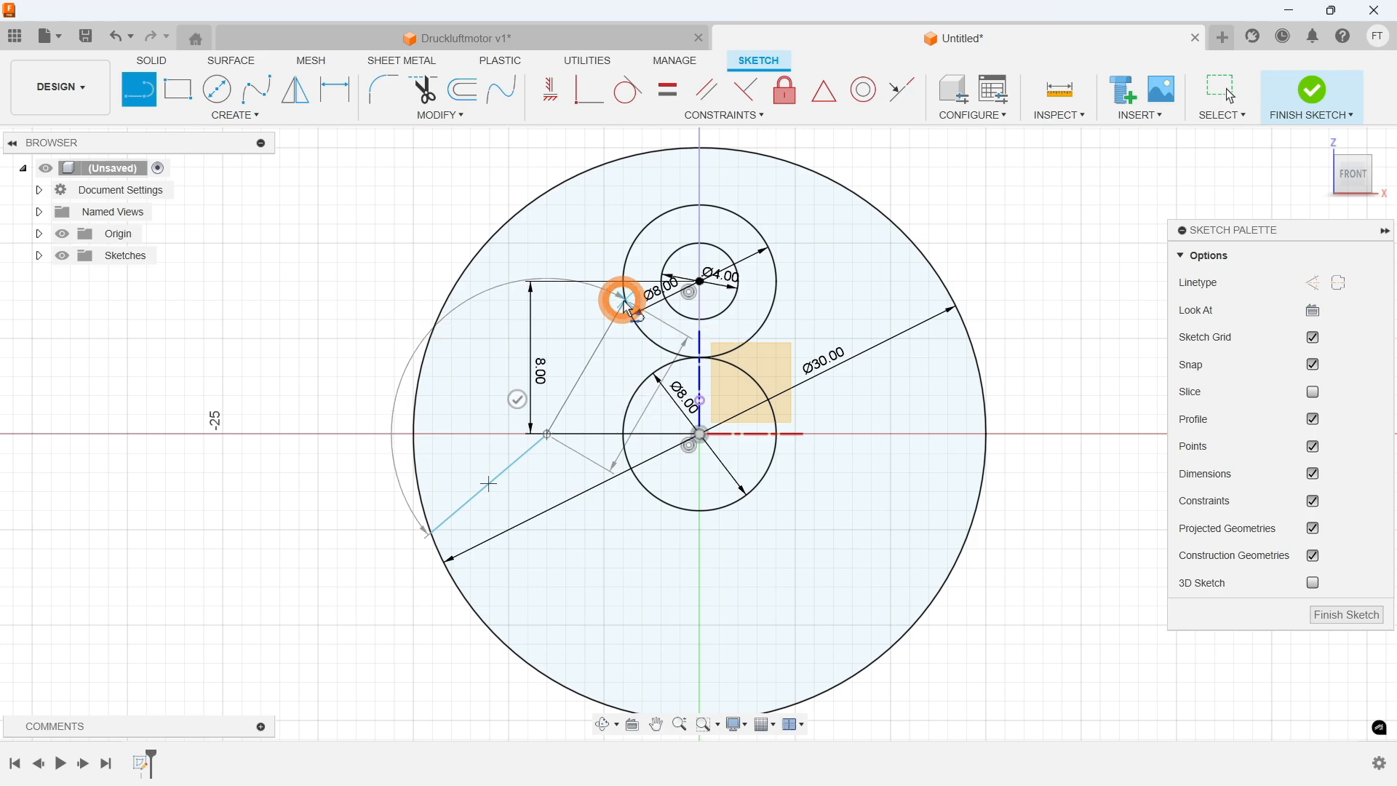
Step: Sketch two connected lines from the 30 mm circle's lower right via the horizontal axis to the right side of the upper 8 mm circle
left_click(975, 497)
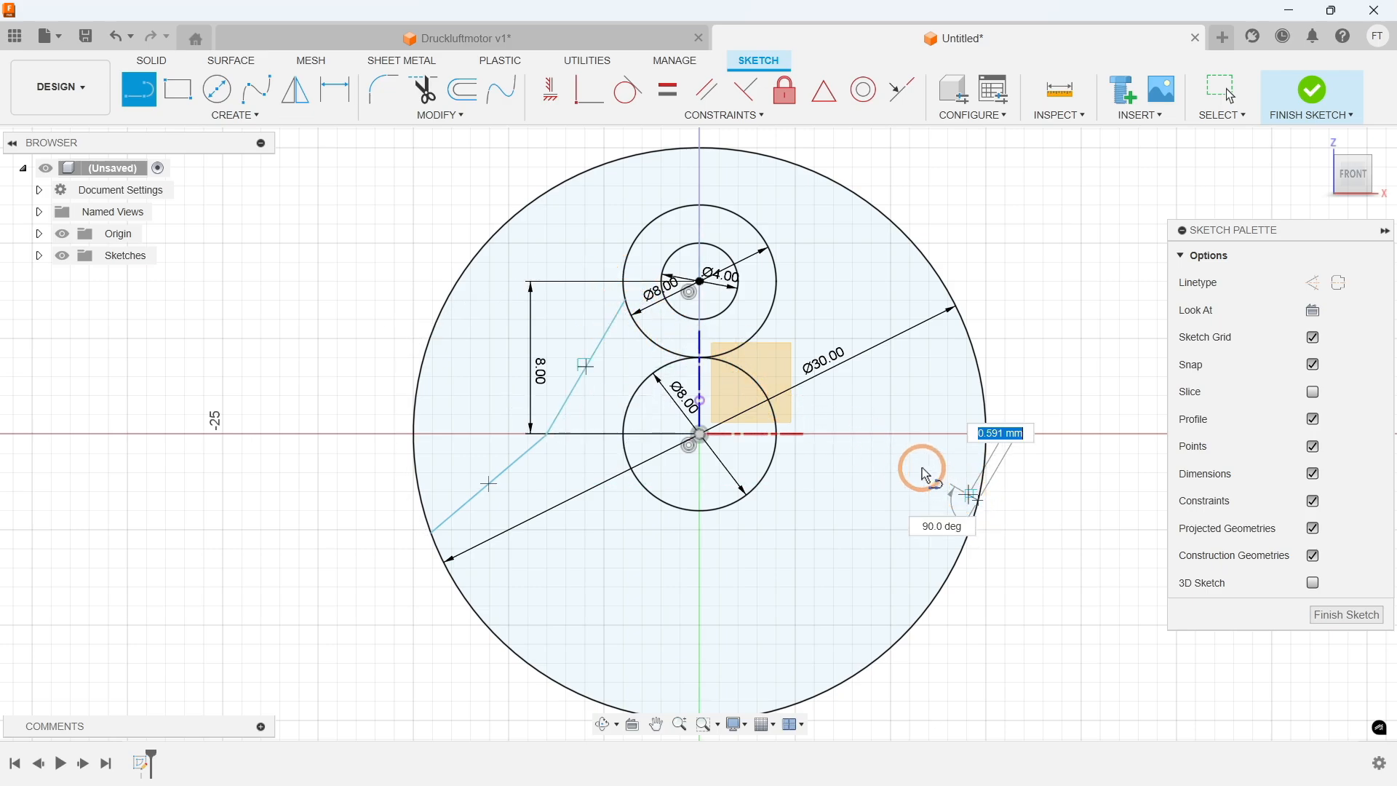
left_click(841, 434)
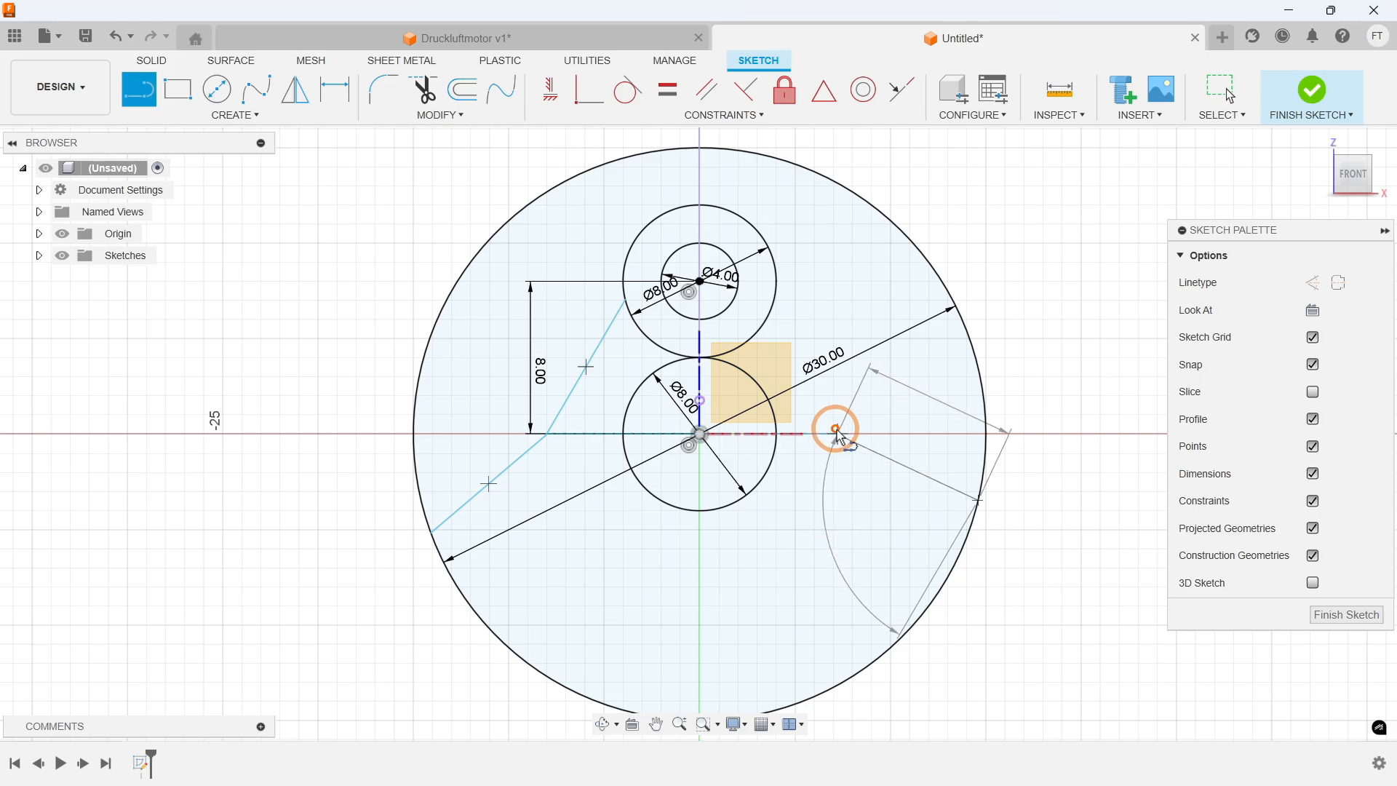
double_click(777, 299)
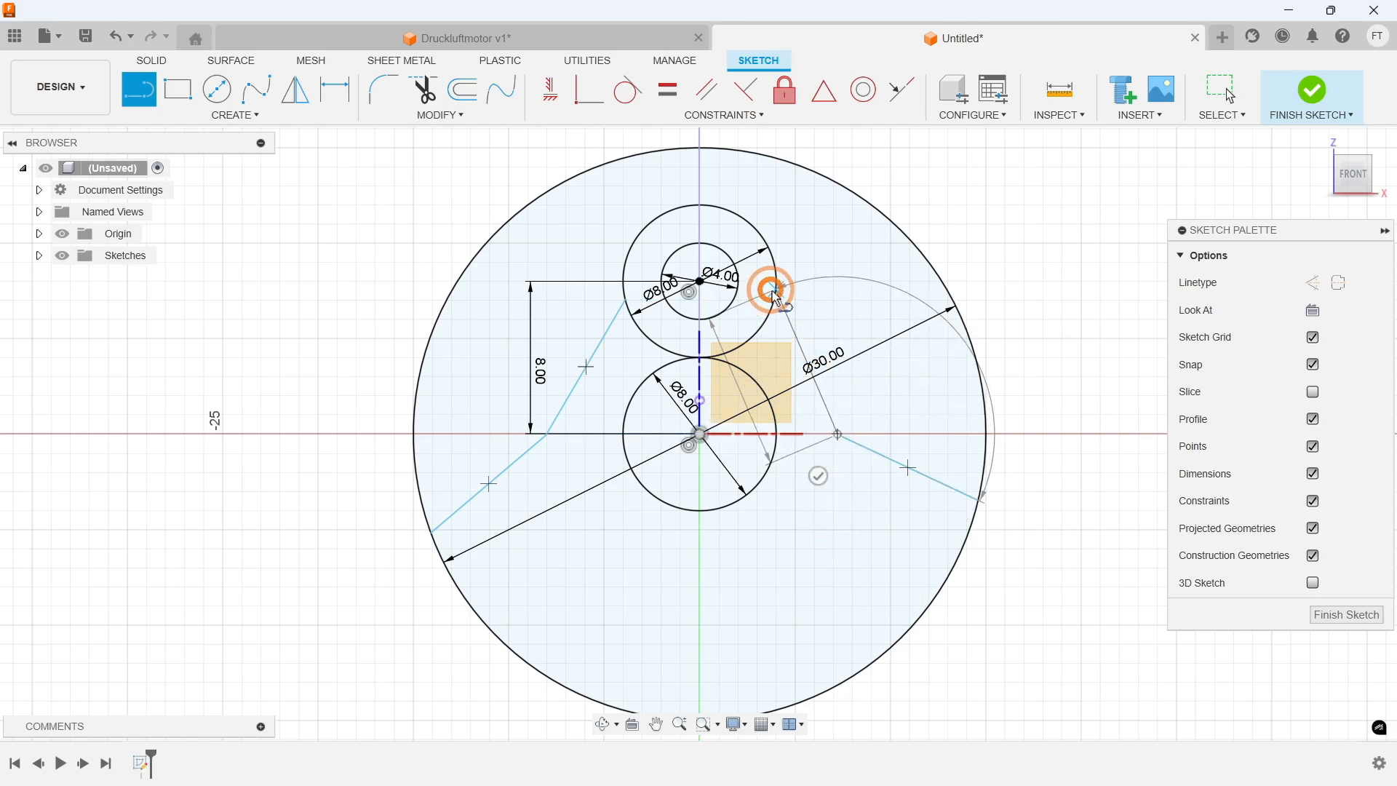
key("Escape")
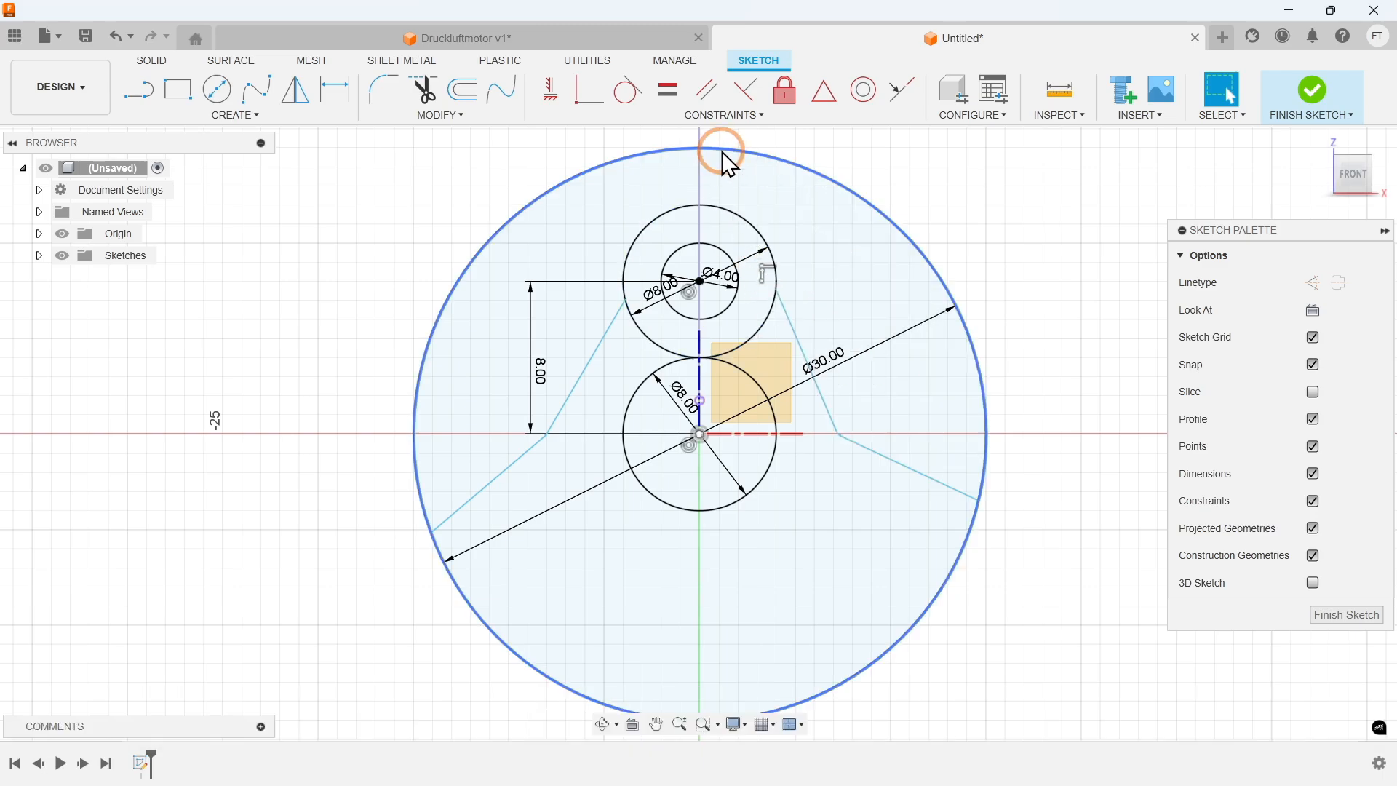
Step: Apply a Symmetry constraint to the two lower slanted lines about the vertical Z axis
left_click(708, 116)
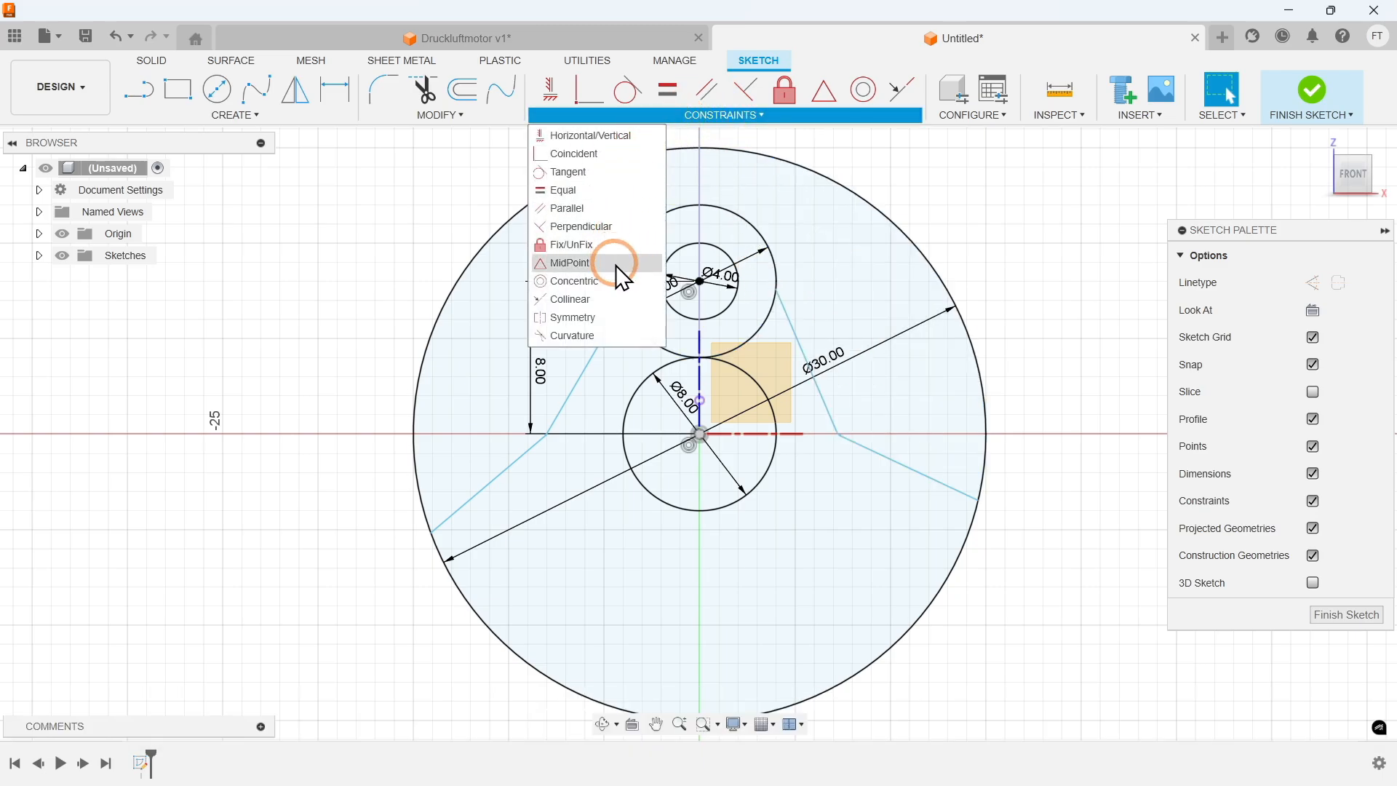
left_click(609, 318)
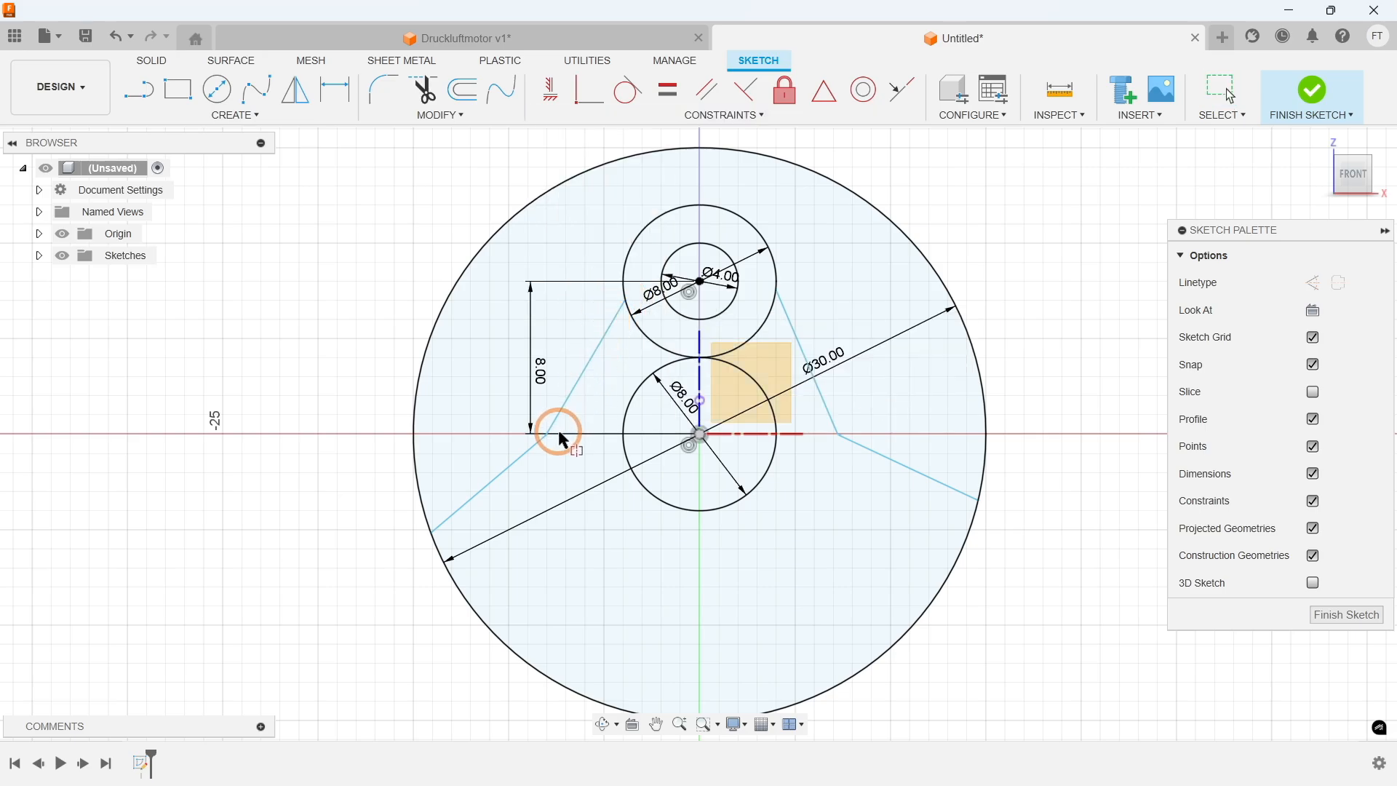
left_click(529, 443)
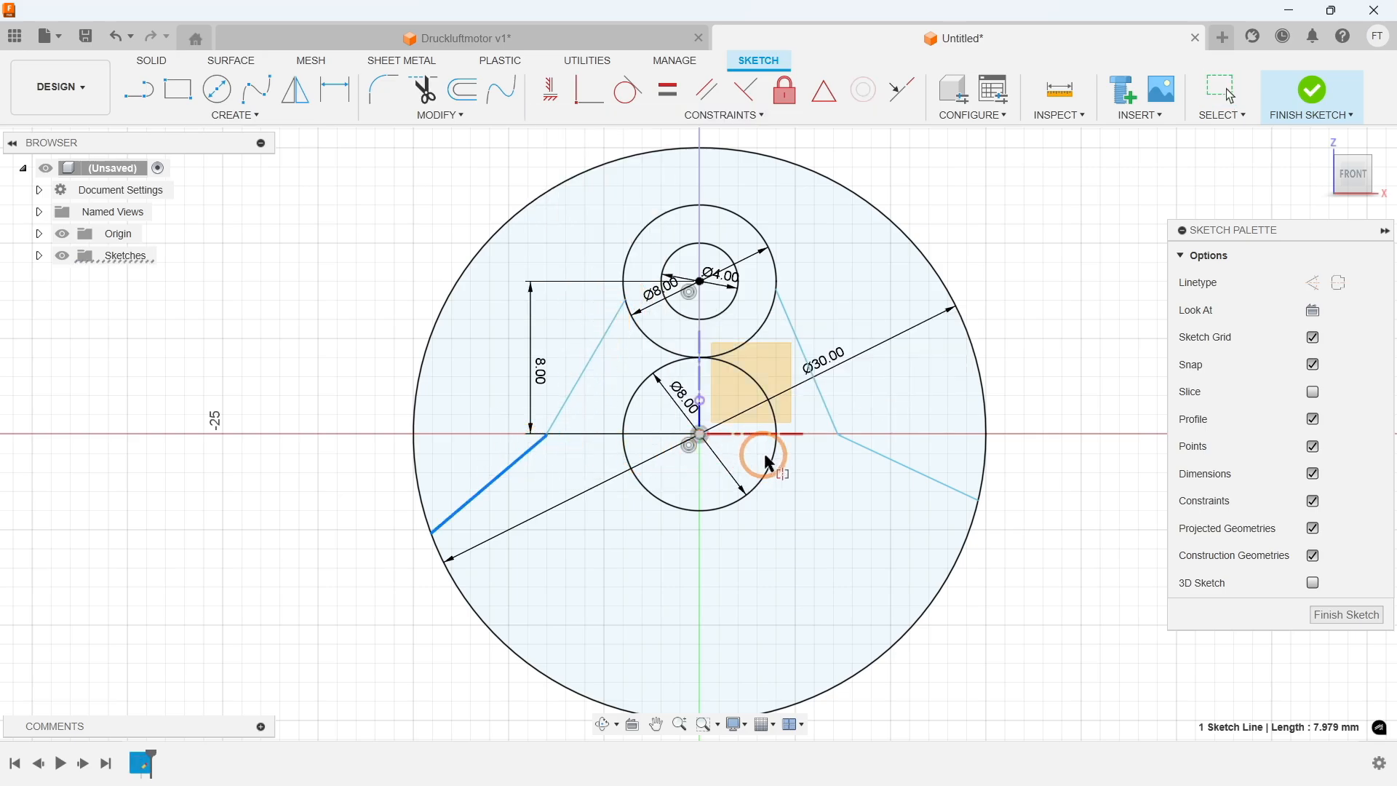
left_click(871, 457)
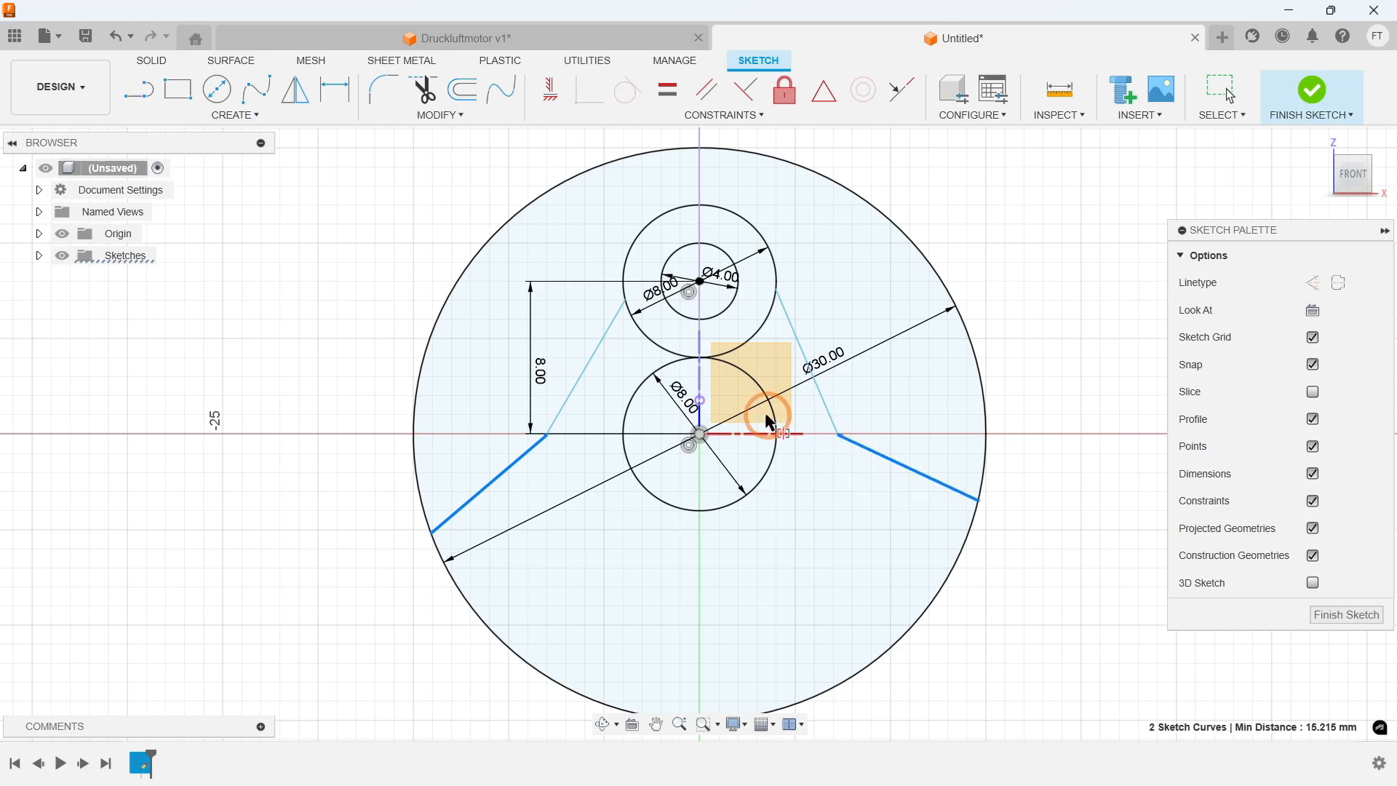
left_click(697, 369)
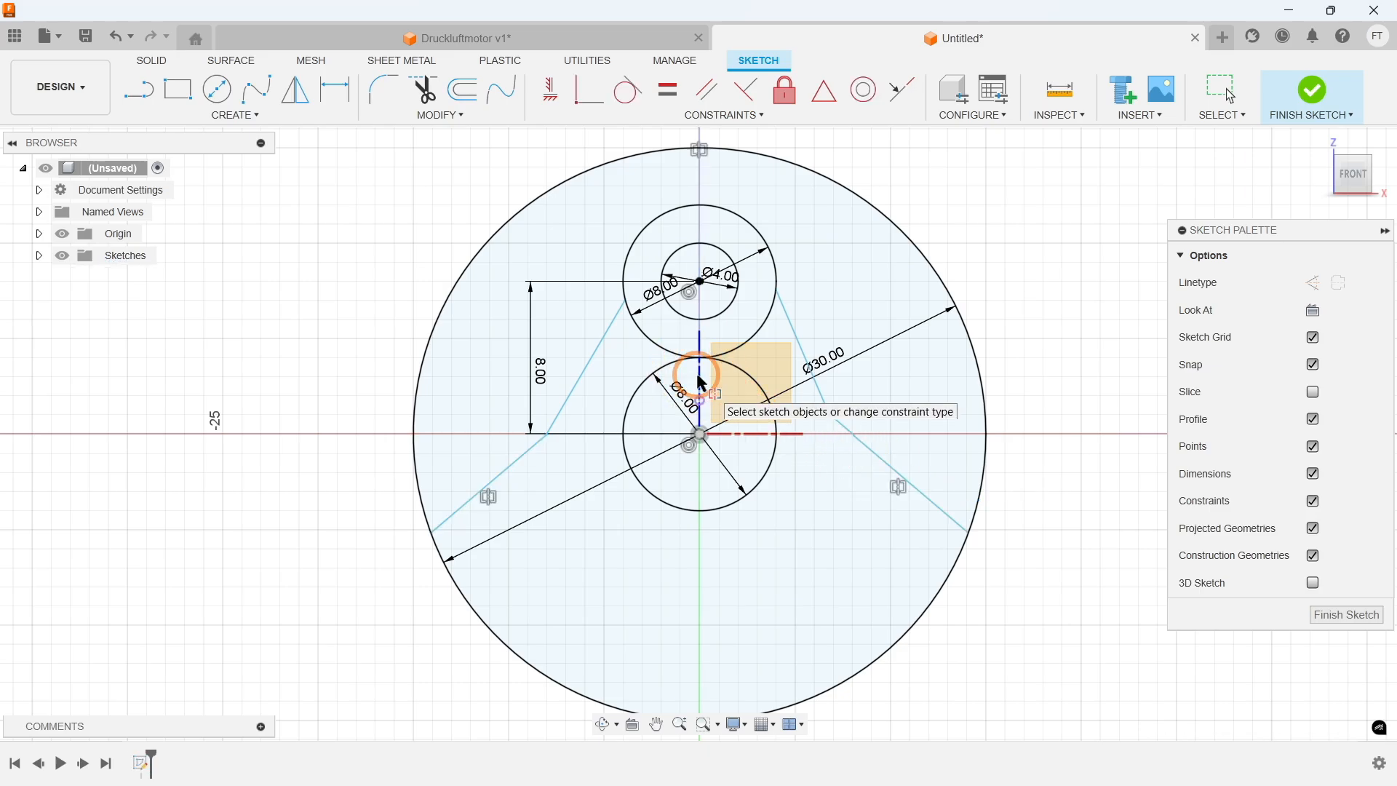
Step: Make the two upper slanted lines symmetric about the vertical Z axis
left_click(583, 370)
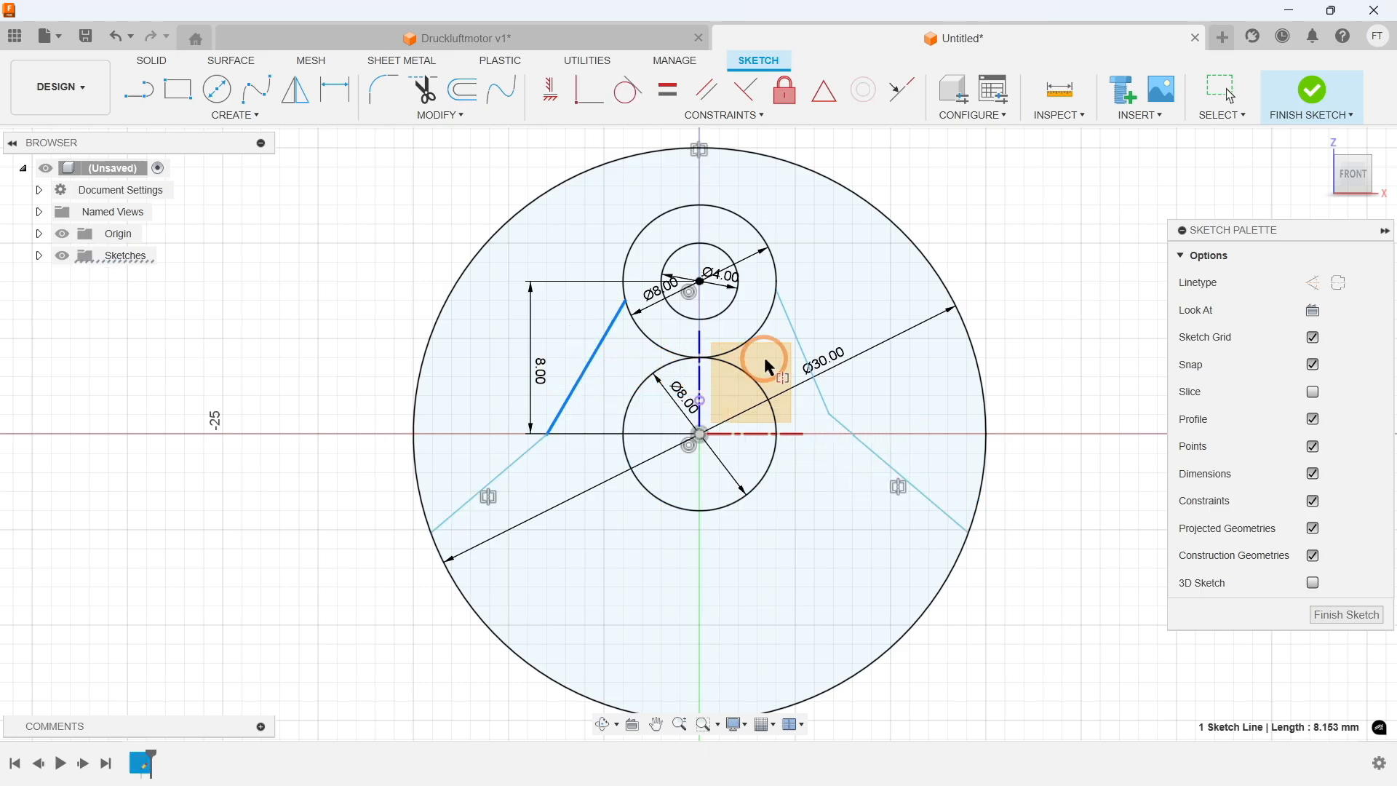
left_click(794, 342)
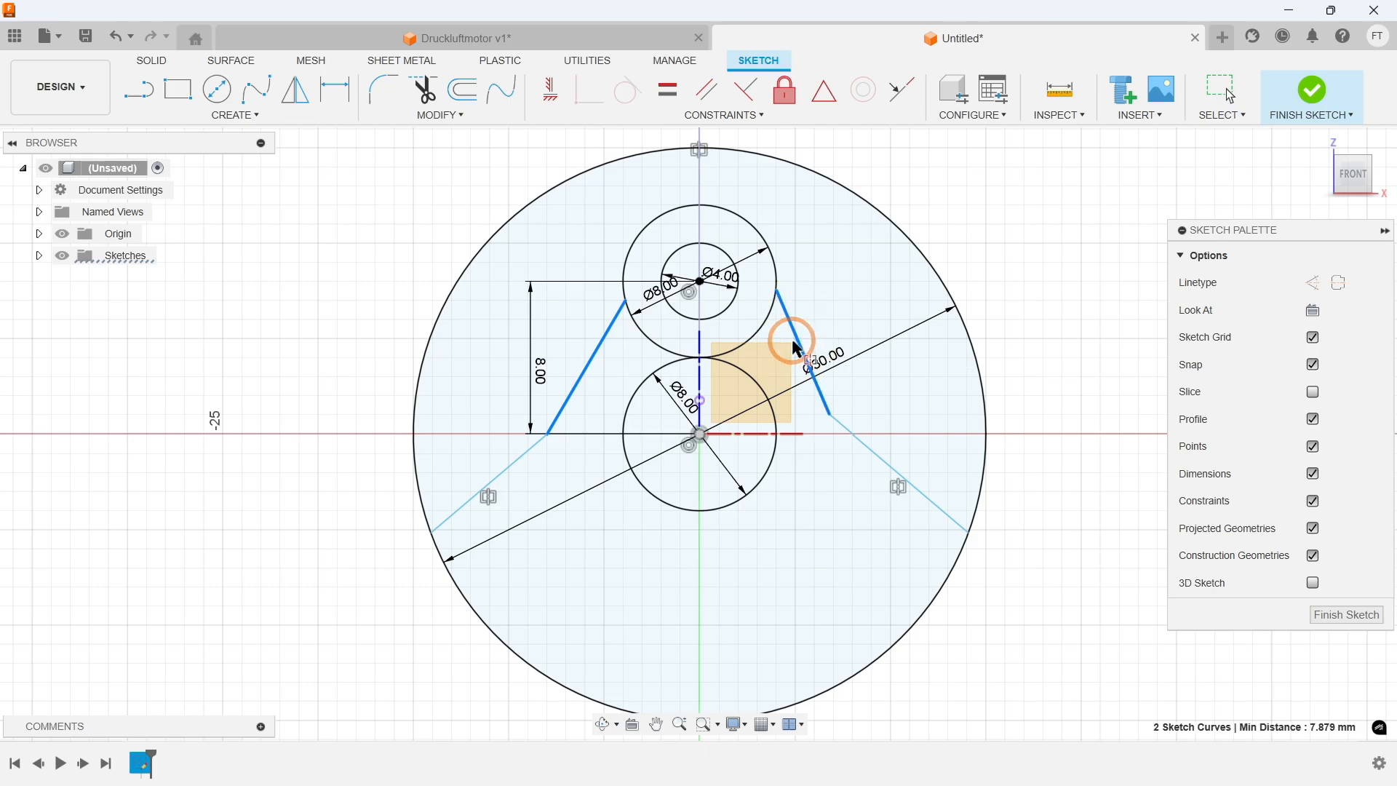
left_click(701, 386)
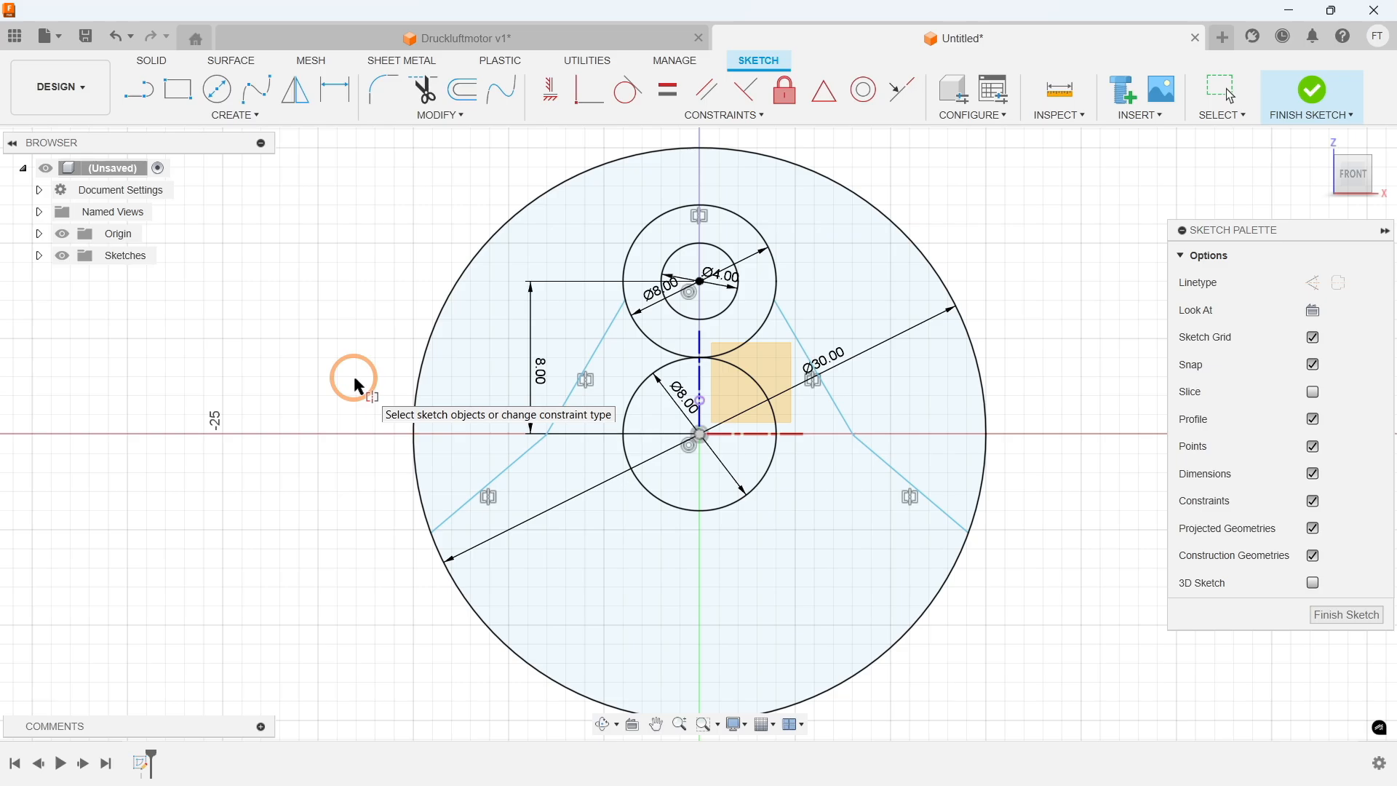
key("Escape")
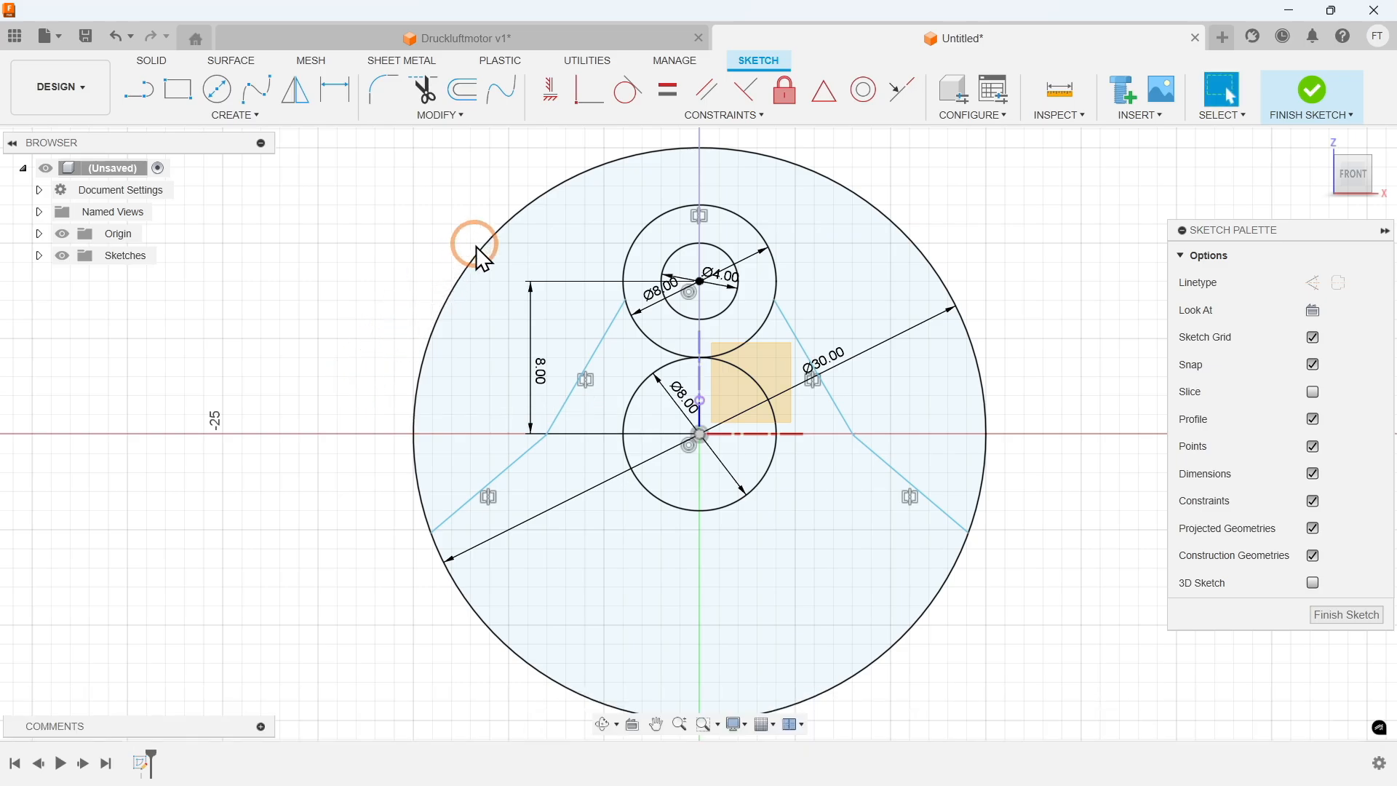
Step: Constrain the upper left slanted line tangent to the upper 8 mm circle
left_click(627, 116)
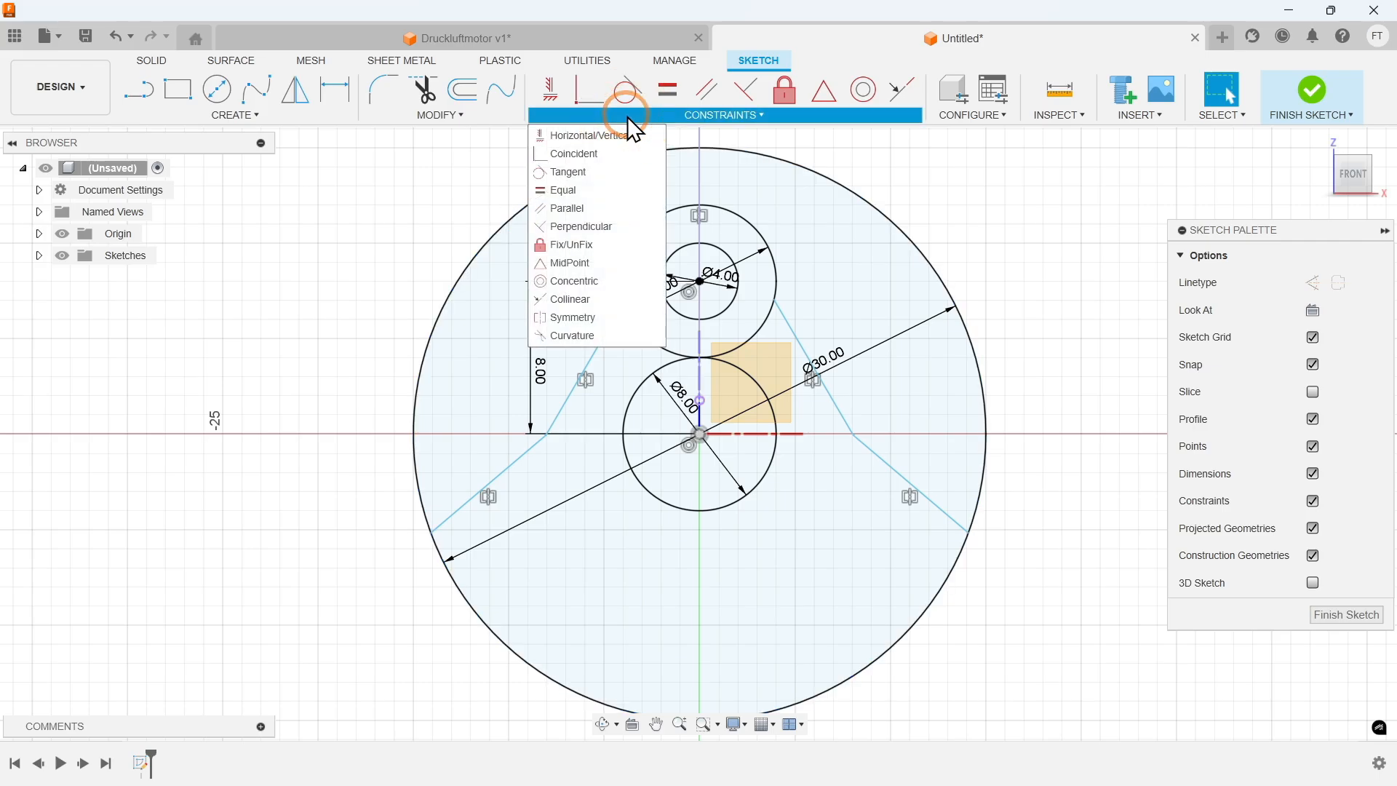
left_click(610, 171)
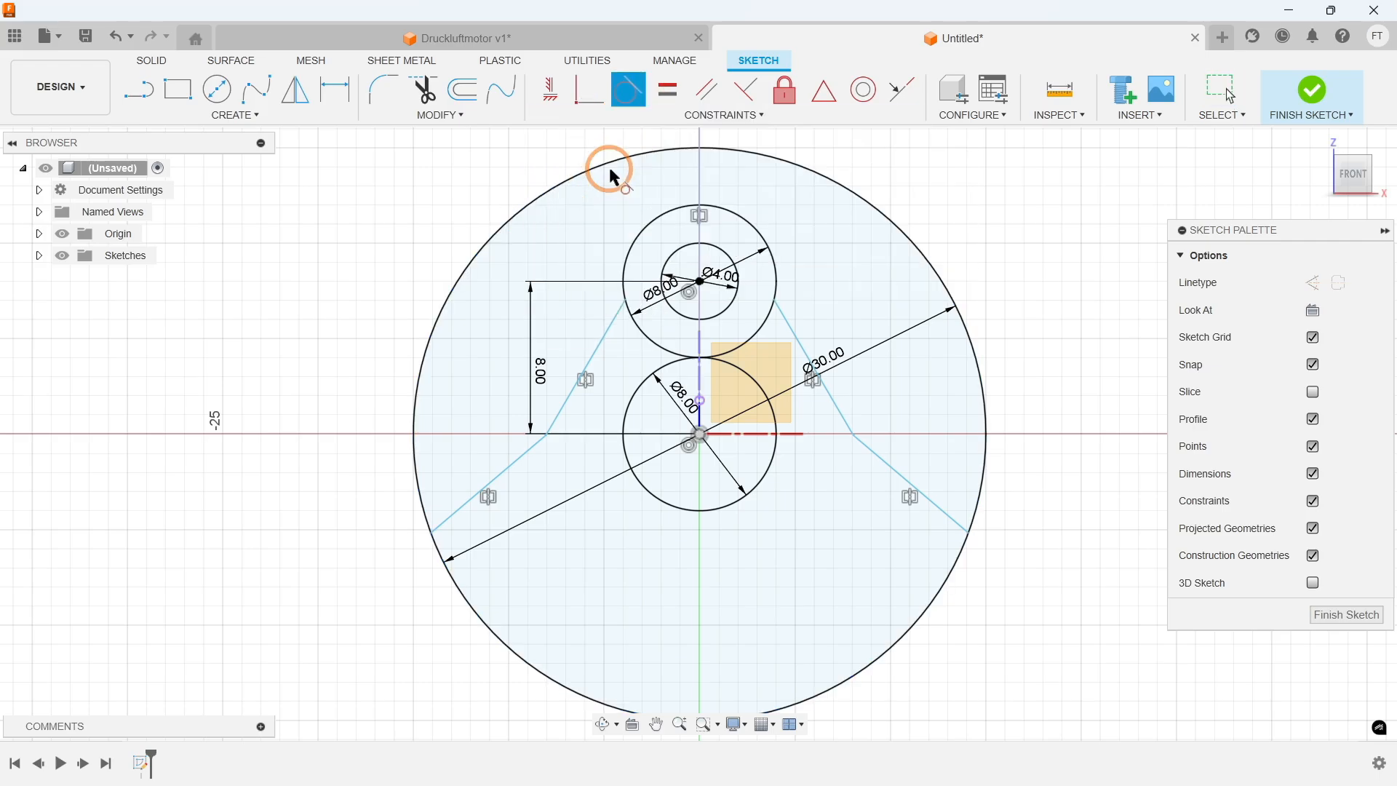
left_click(612, 319)
left_click(631, 283)
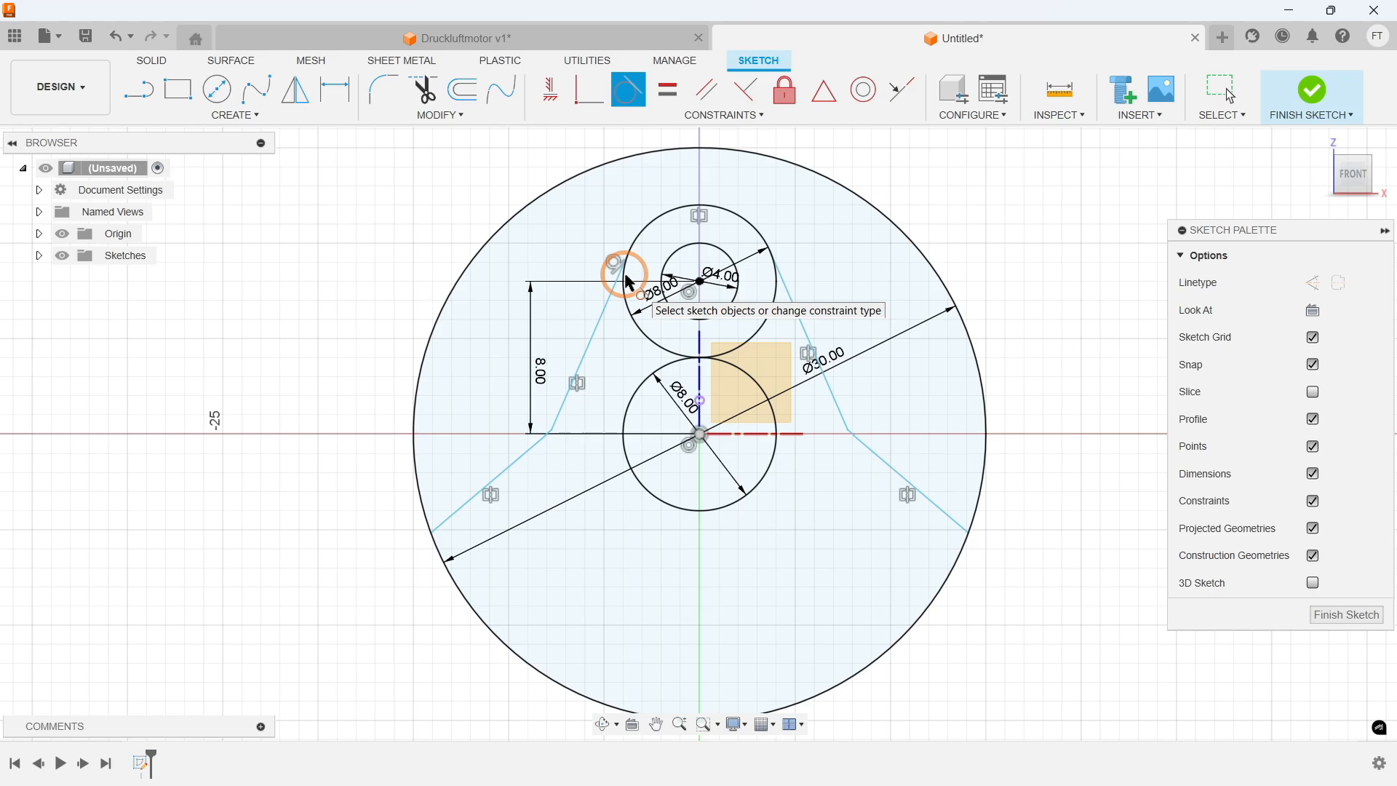
Step: Constrain the corner point between the two left slanted lines coincident with the horizontal X axis
left_click(629, 121)
left_click(617, 153)
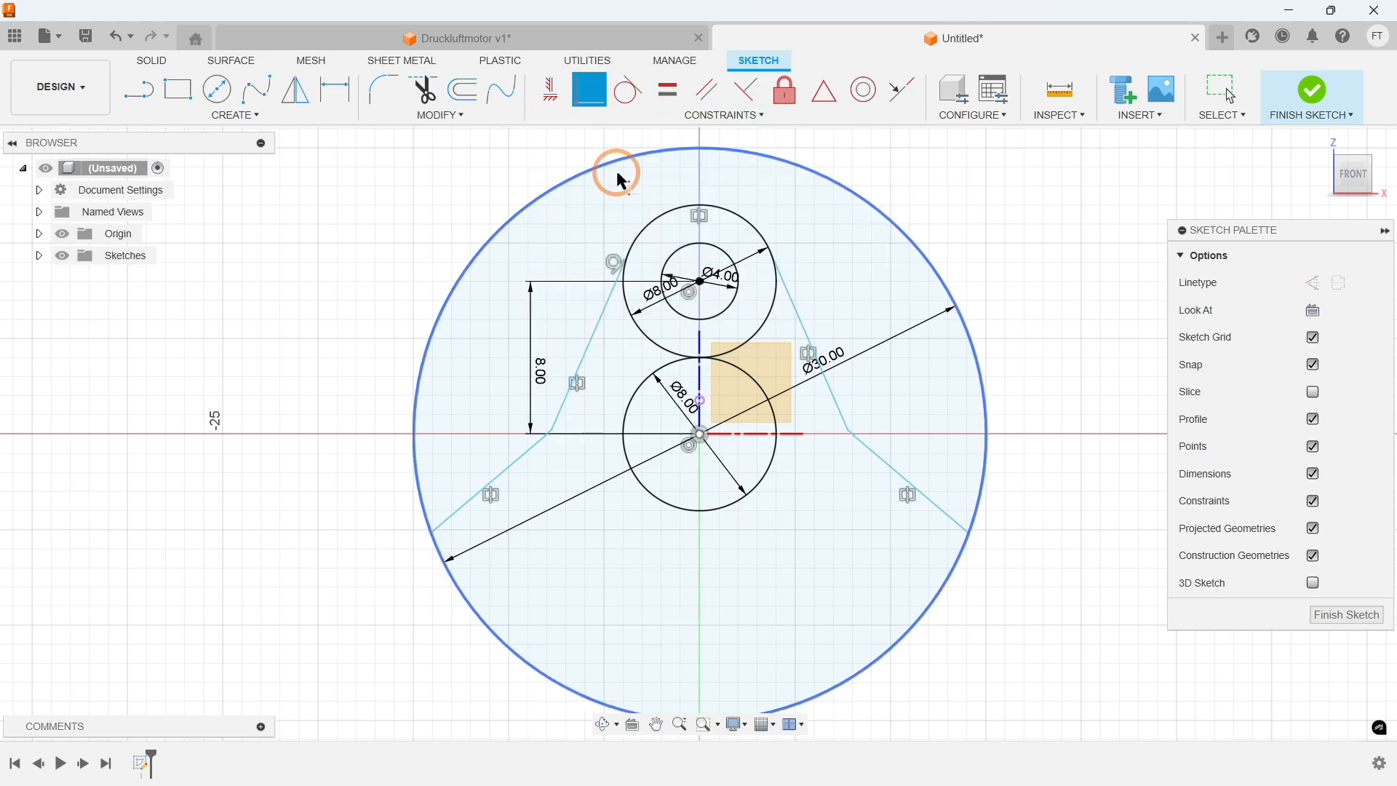
left_click(555, 432)
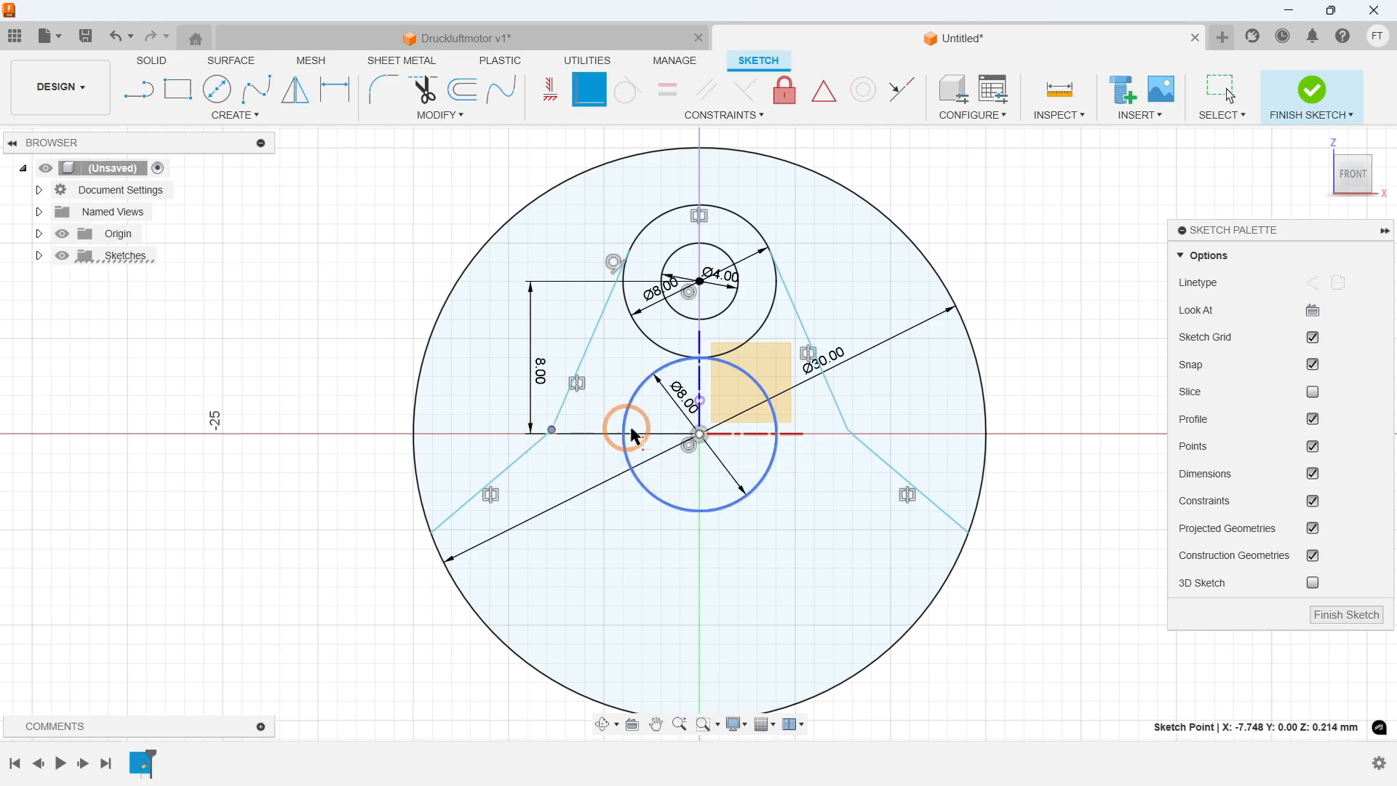
left_click(732, 433)
key("Escape")
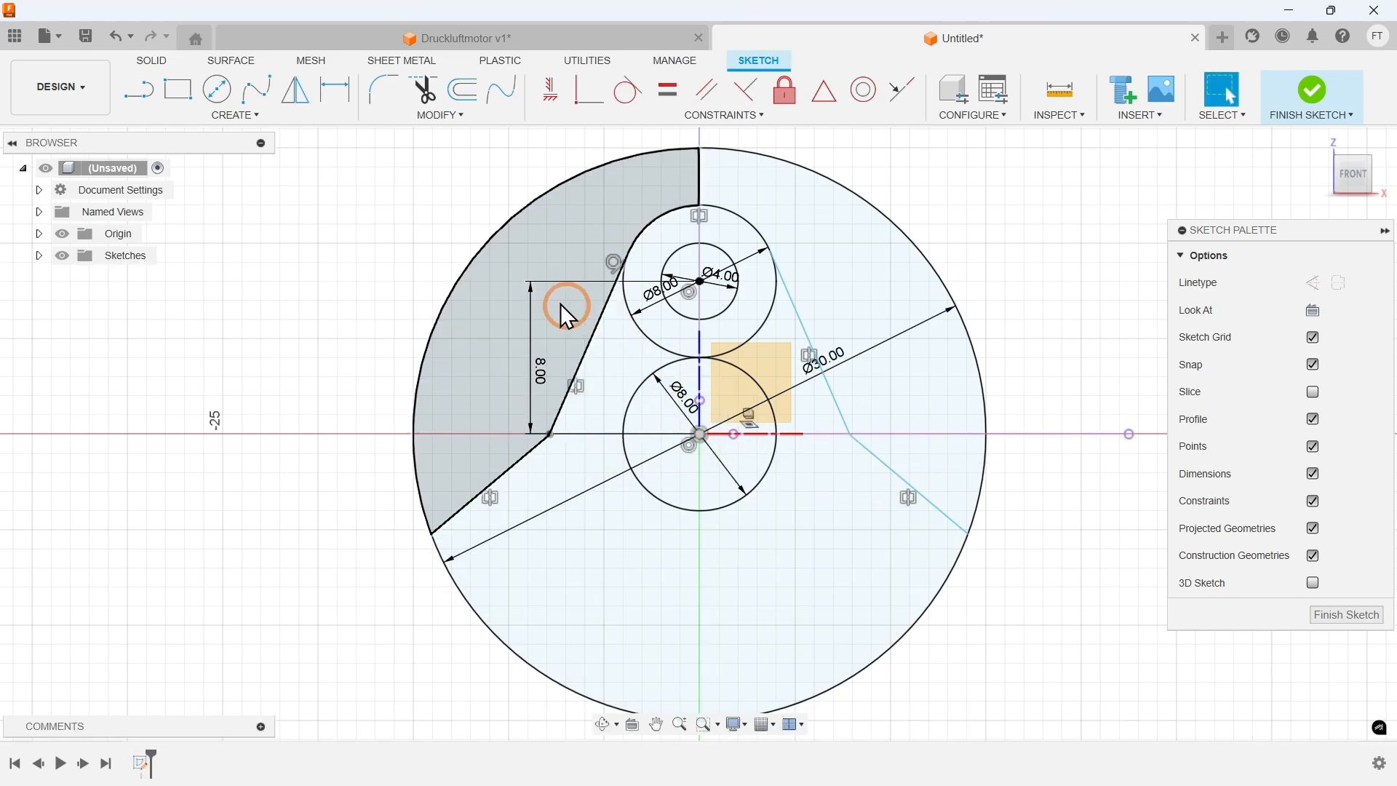
Step: Dimension the angle between the two upper slanted lines to 29°
left_click(246, 116)
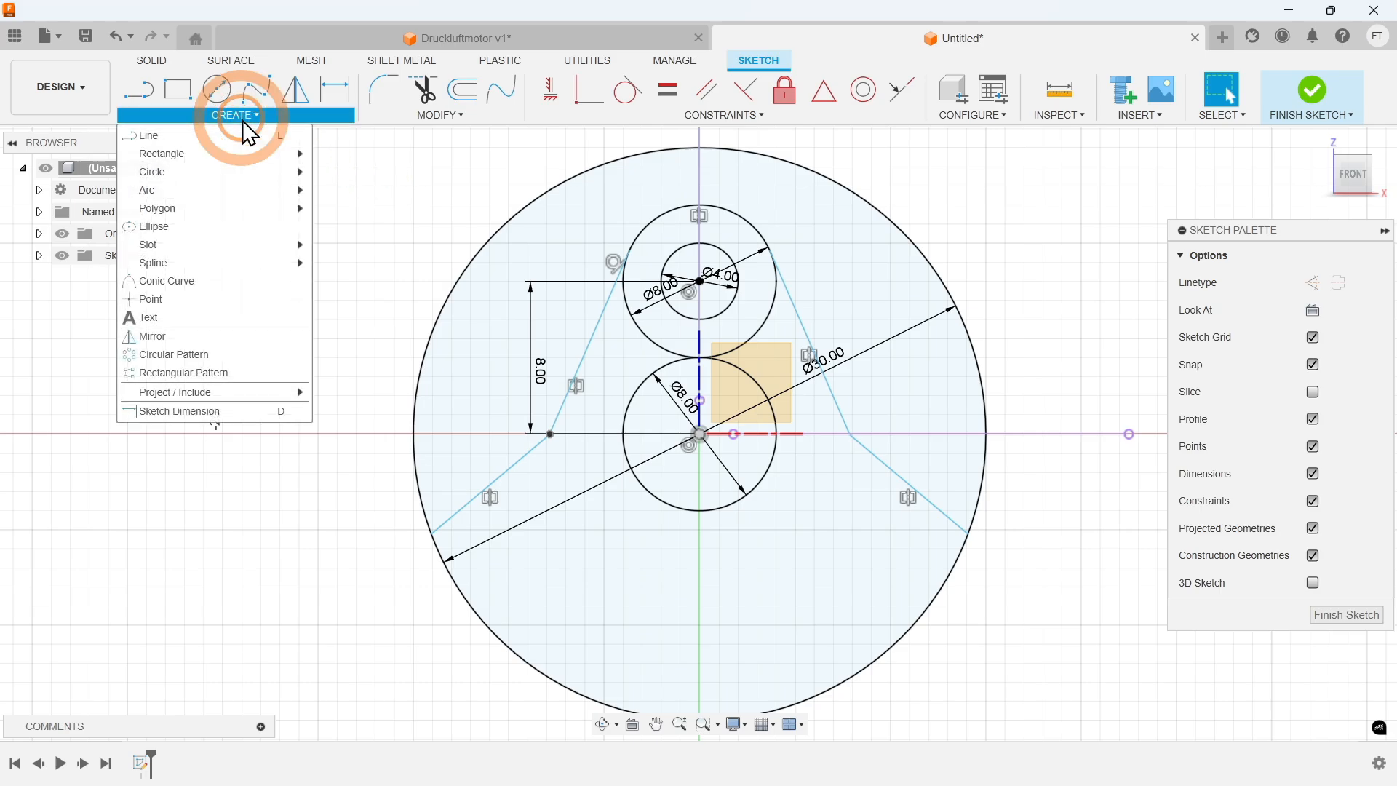
left_click(234, 409)
left_click(588, 350)
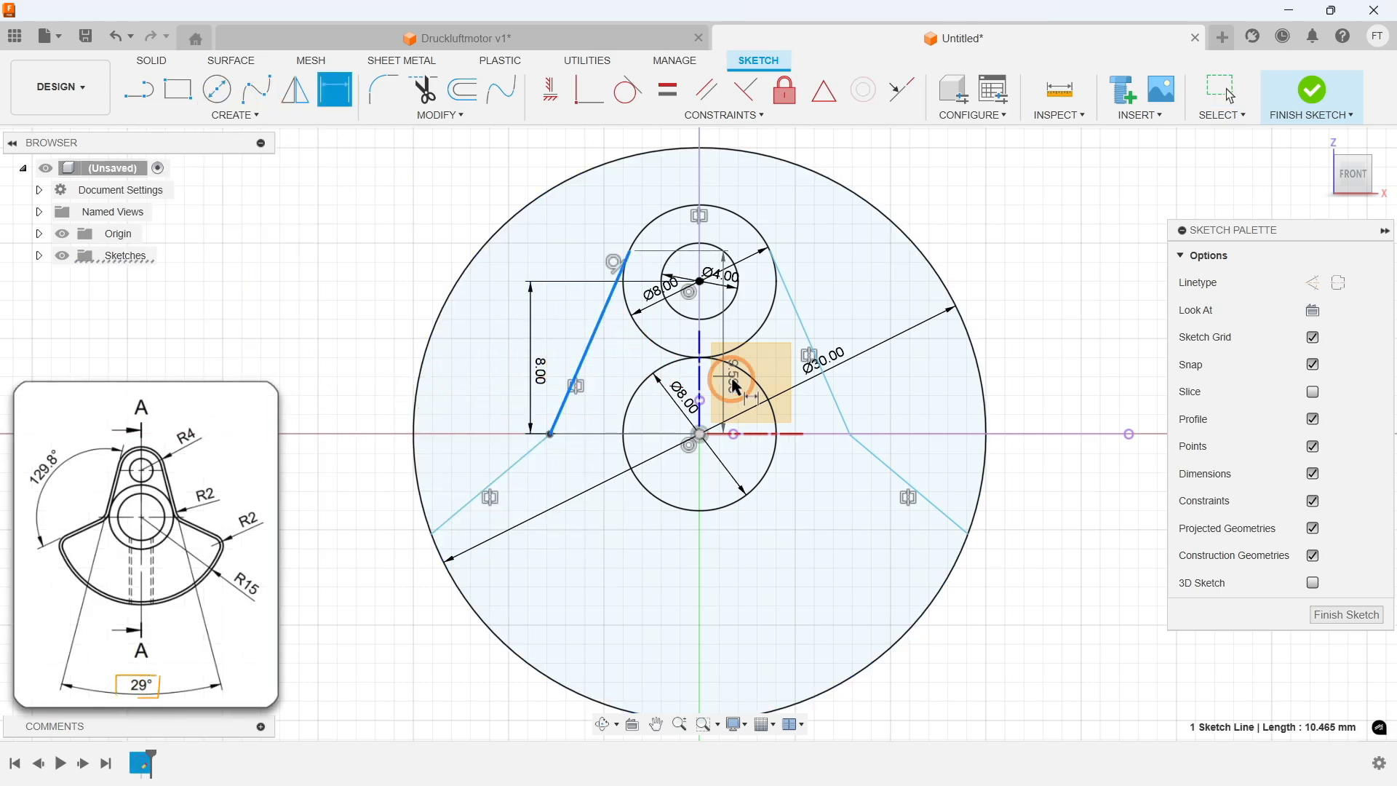
left_click(836, 406)
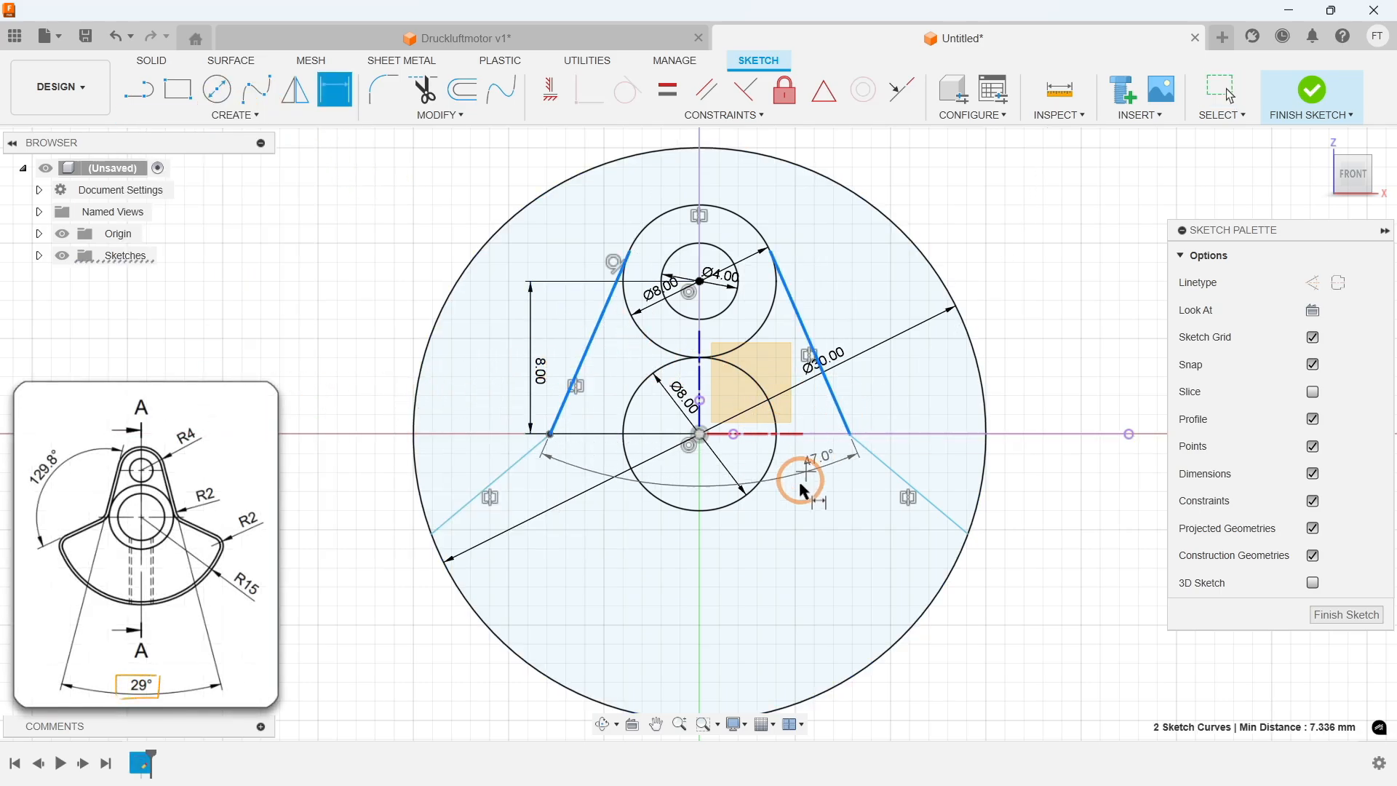
left_click(769, 561)
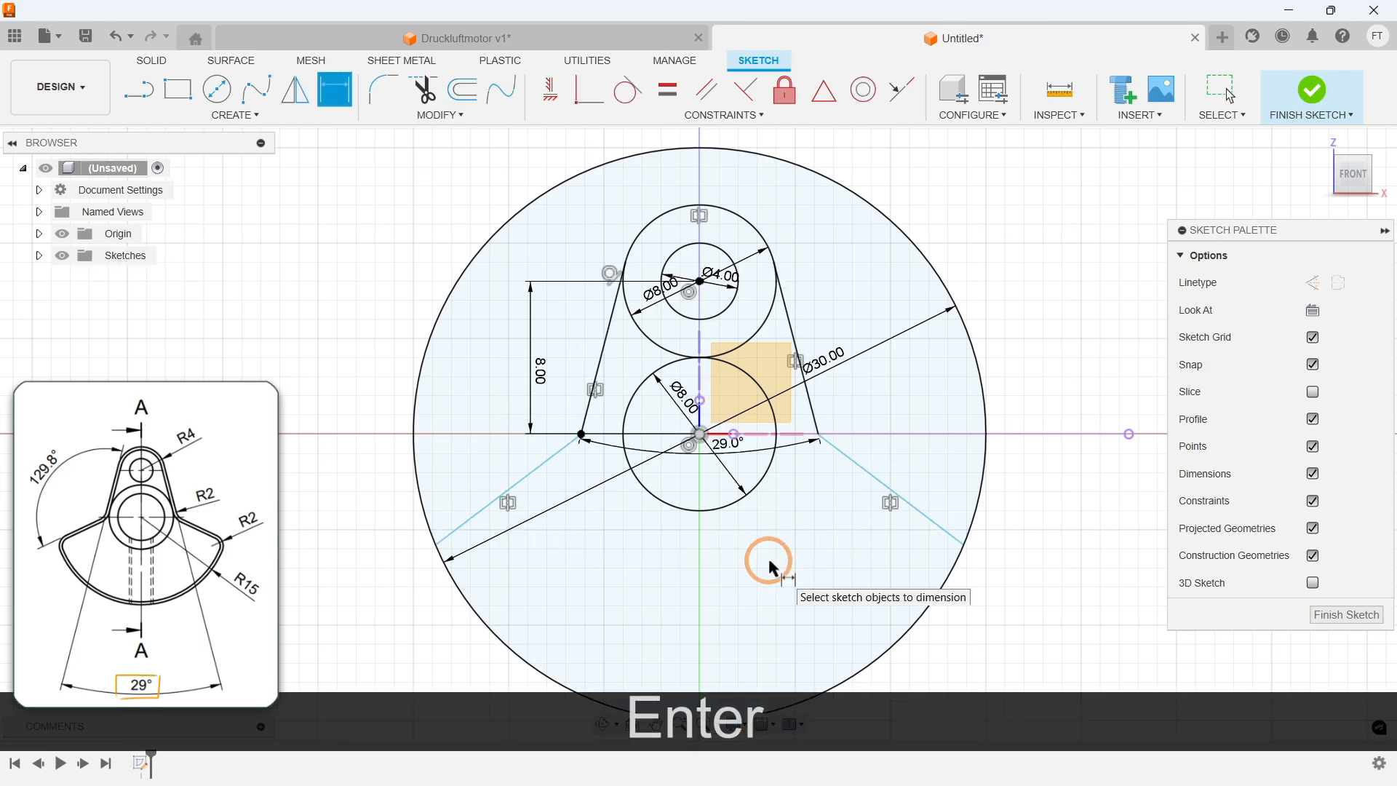
Step: Dimension the angle between the lower left and upper left slanted lines to 129.8°
left_click(521, 486)
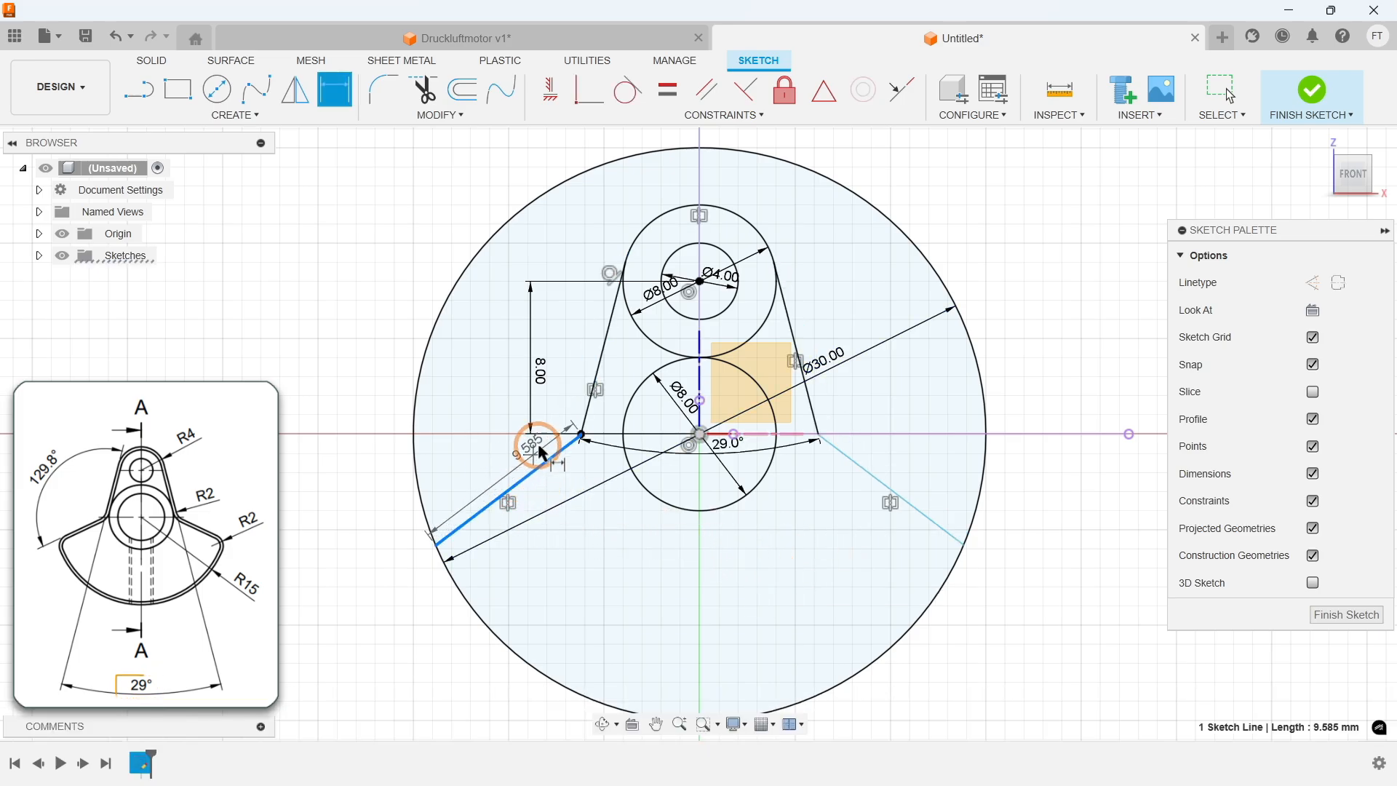
left_click(608, 348)
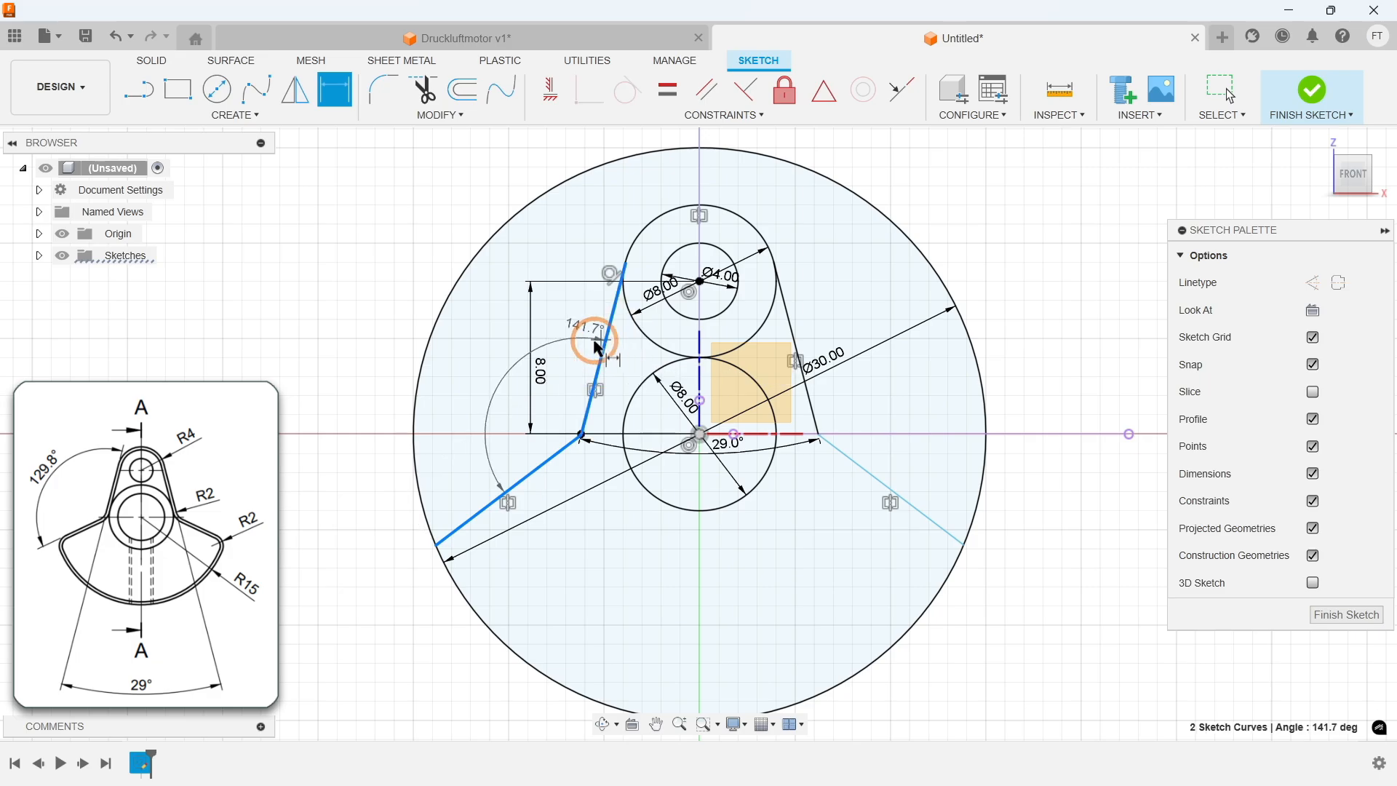
left_click(372, 342)
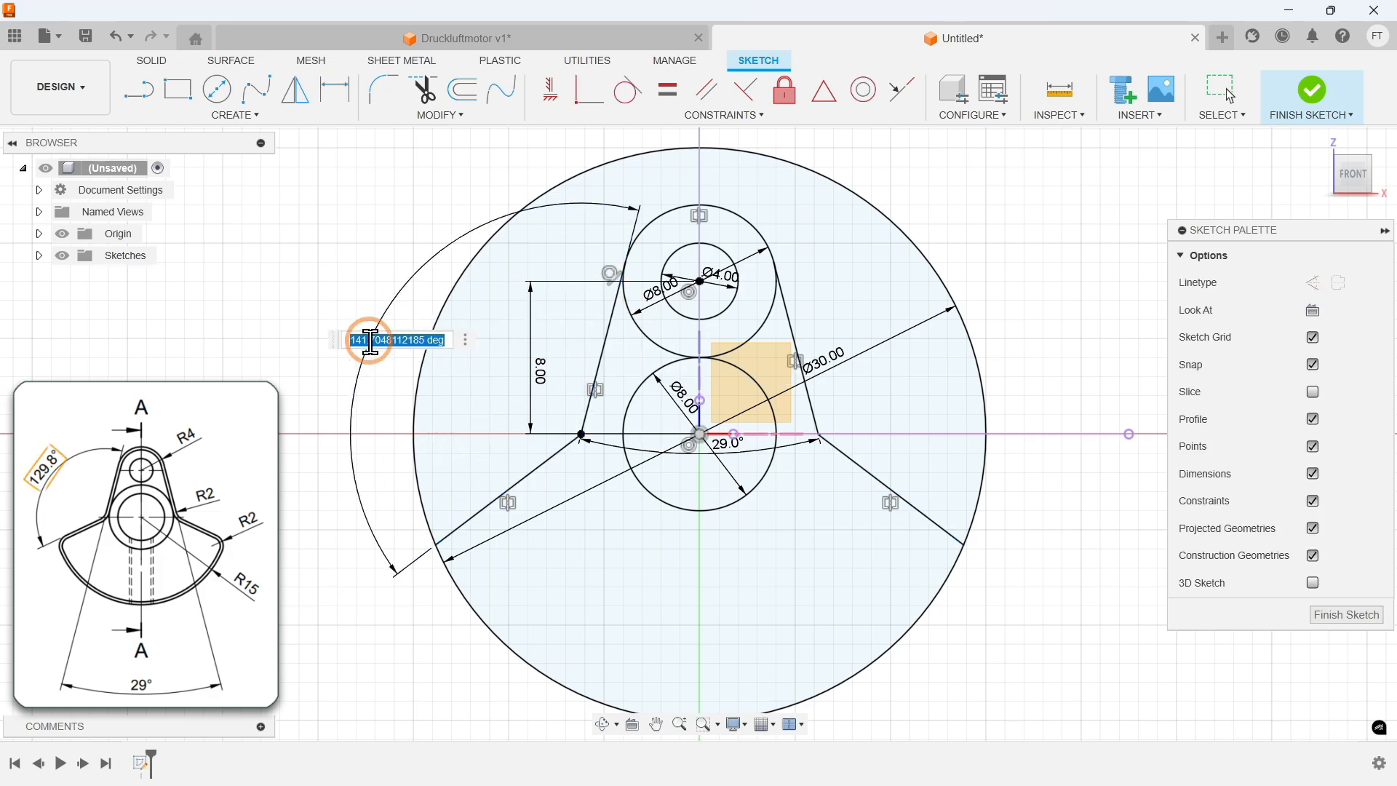
type("129")
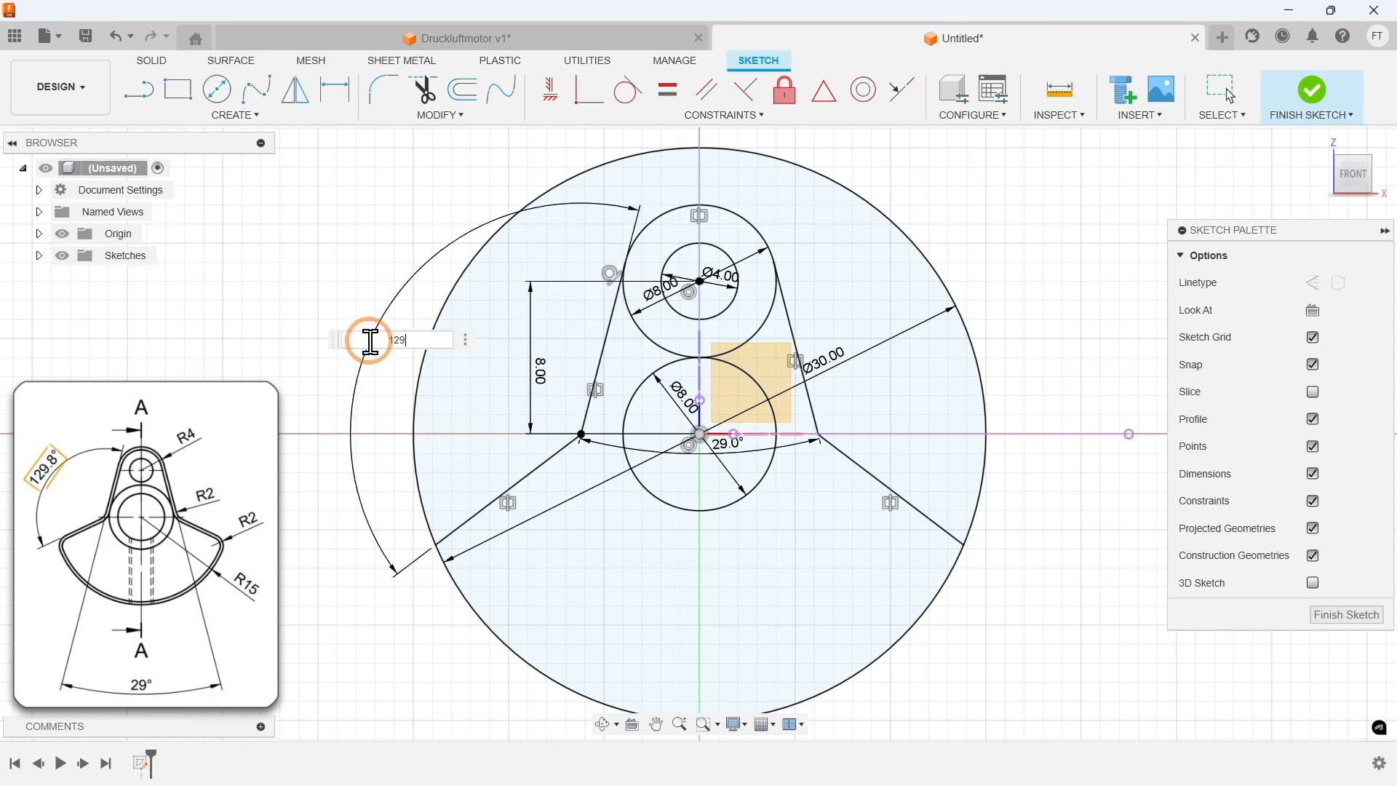
type(",8")
key("Return")
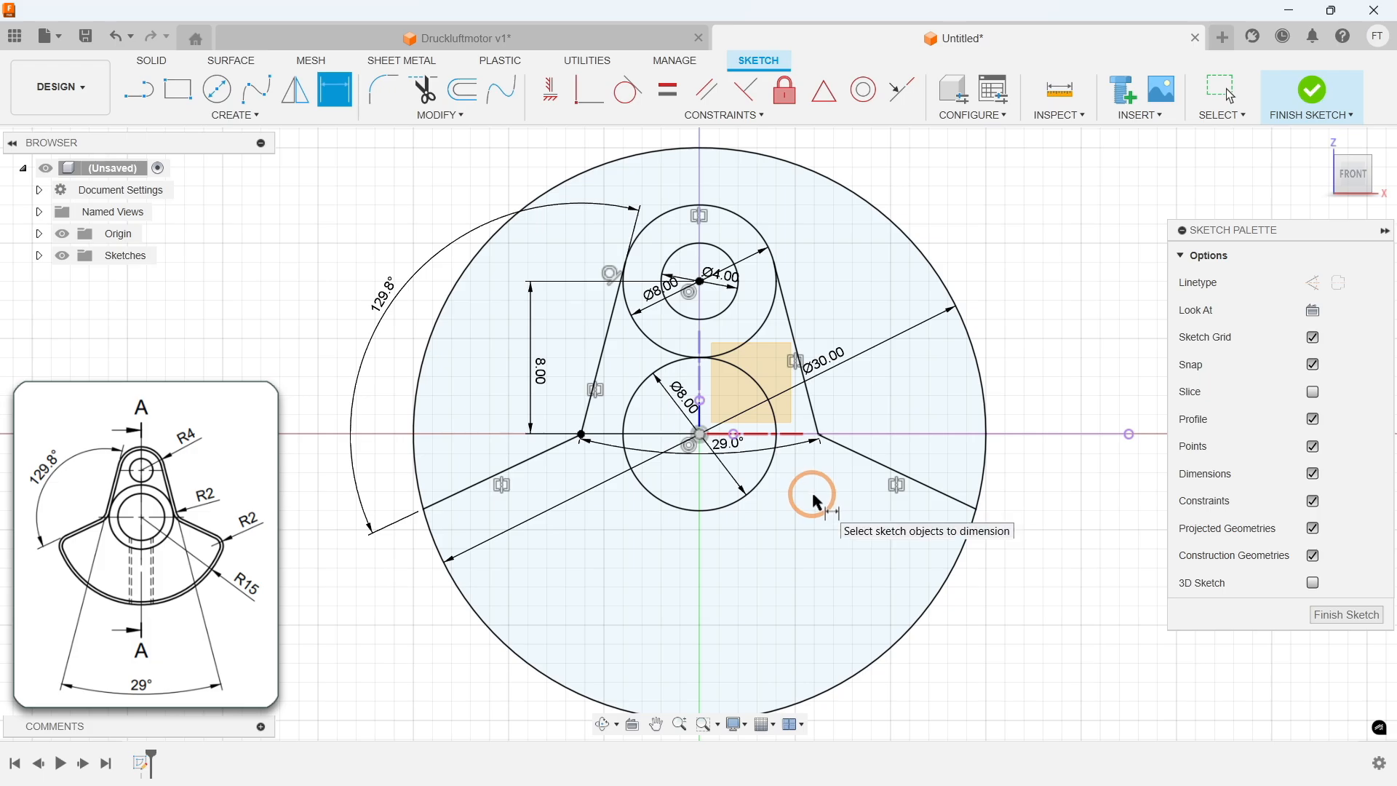
Step: Trim away the 30 mm circle above the lower slanted lines and the upper 8 mm circle's lower arc between the upper slanted lines, finishing the sketch
left_click(425, 117)
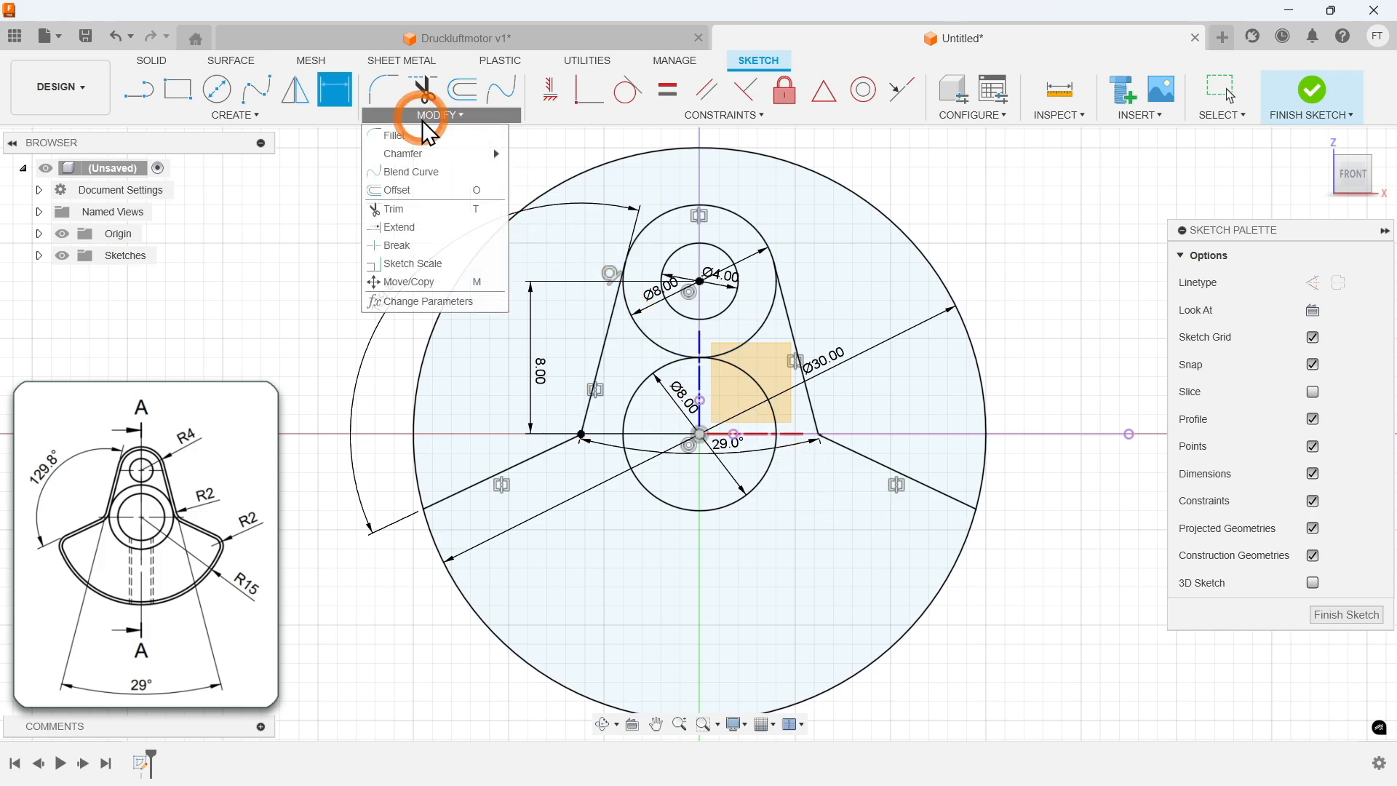
left_click(423, 209)
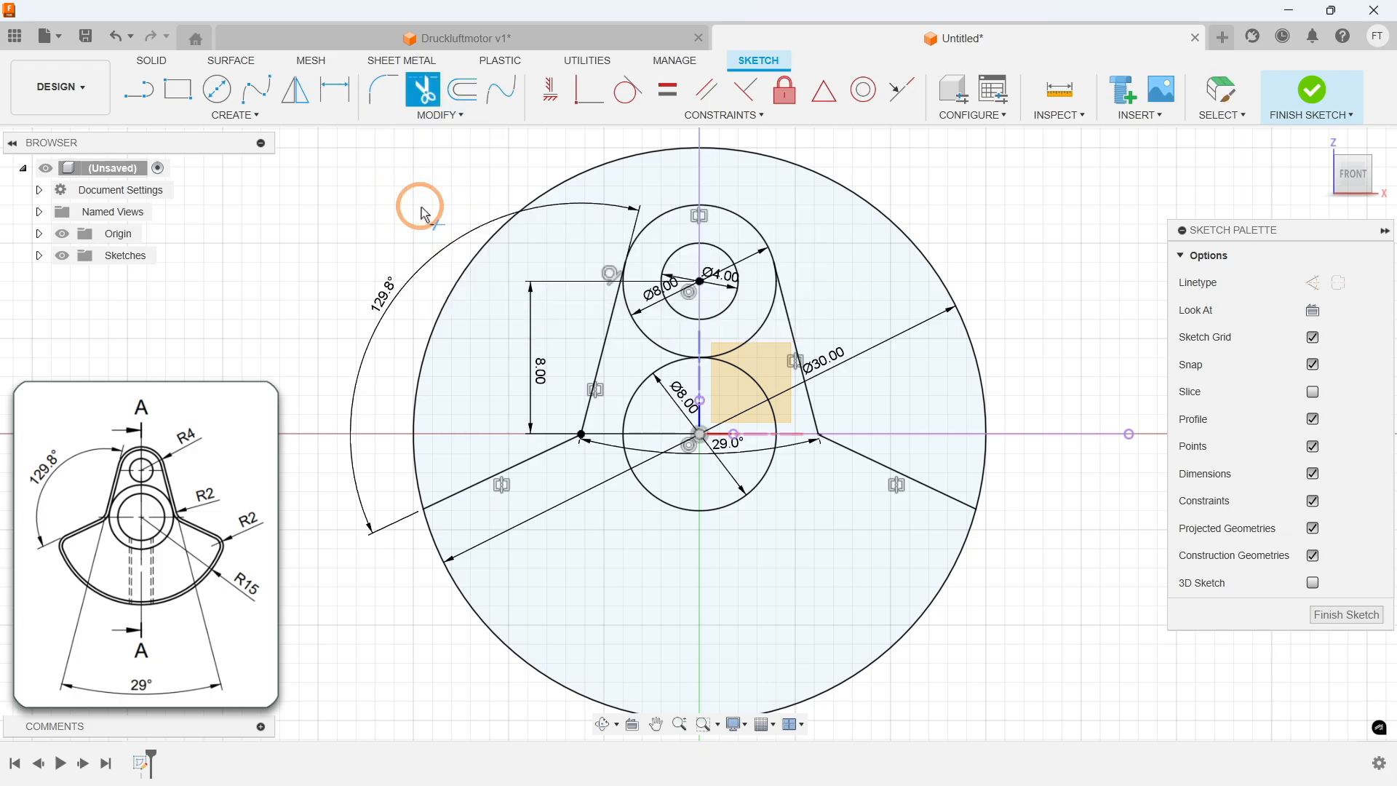
left_click(454, 291)
left_click(878, 216)
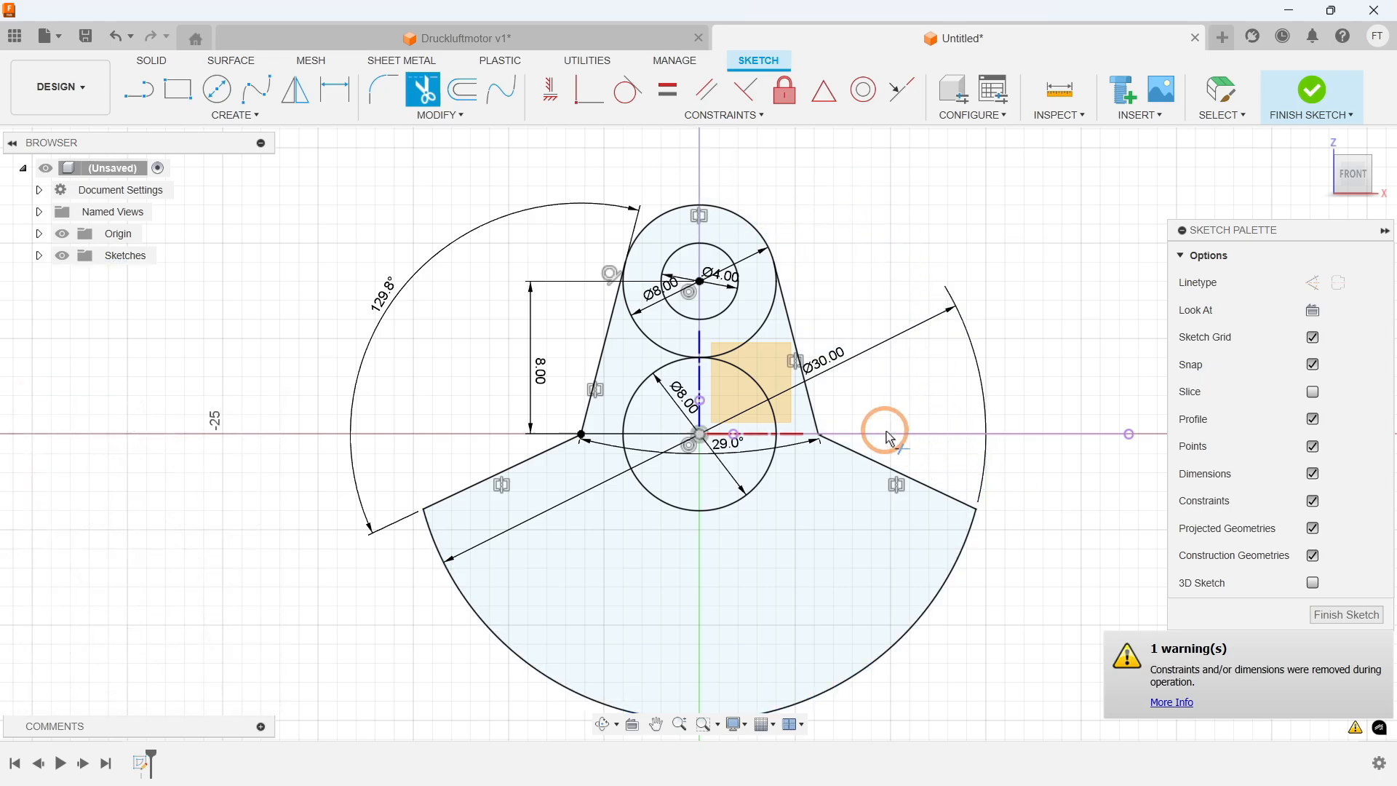
left_click(753, 331)
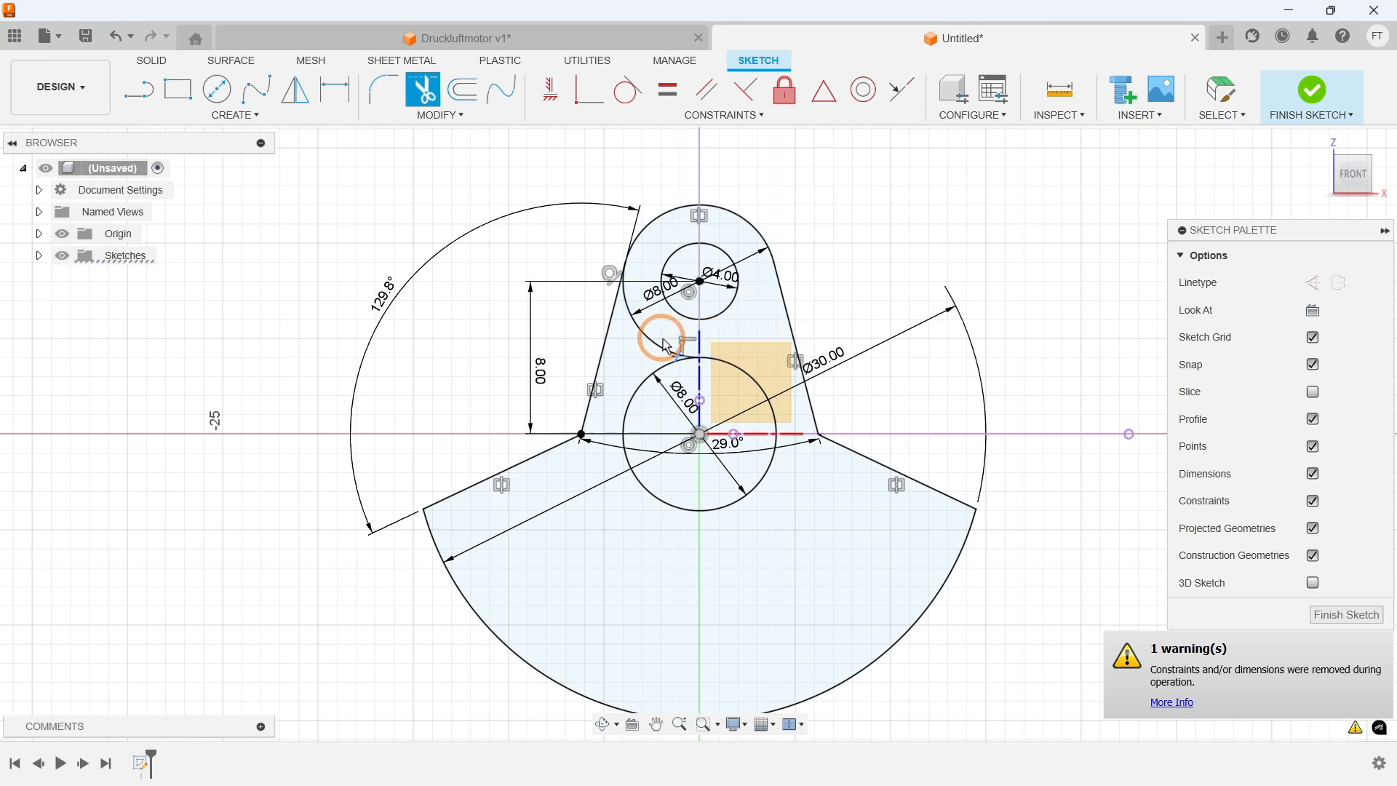
left_click(642, 334)
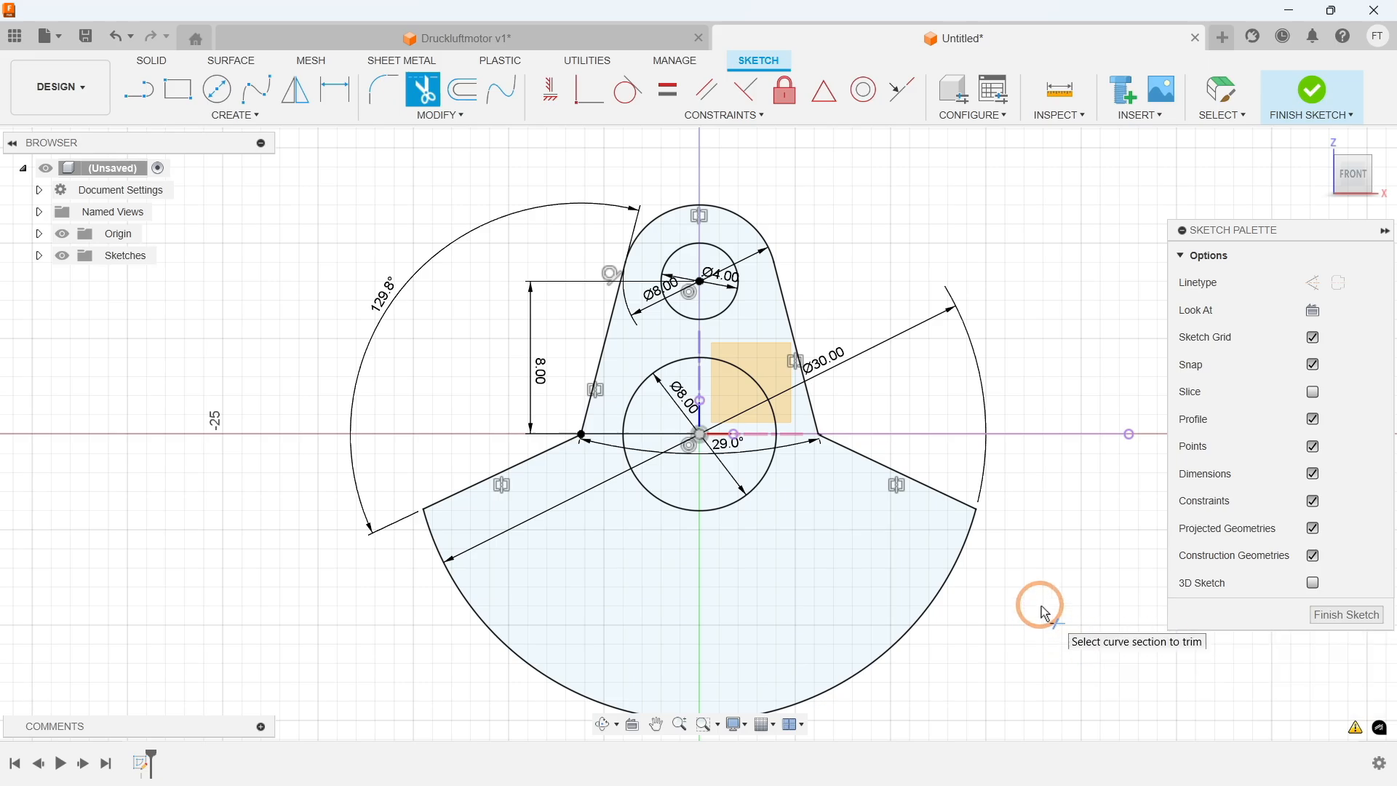
key("Escape")
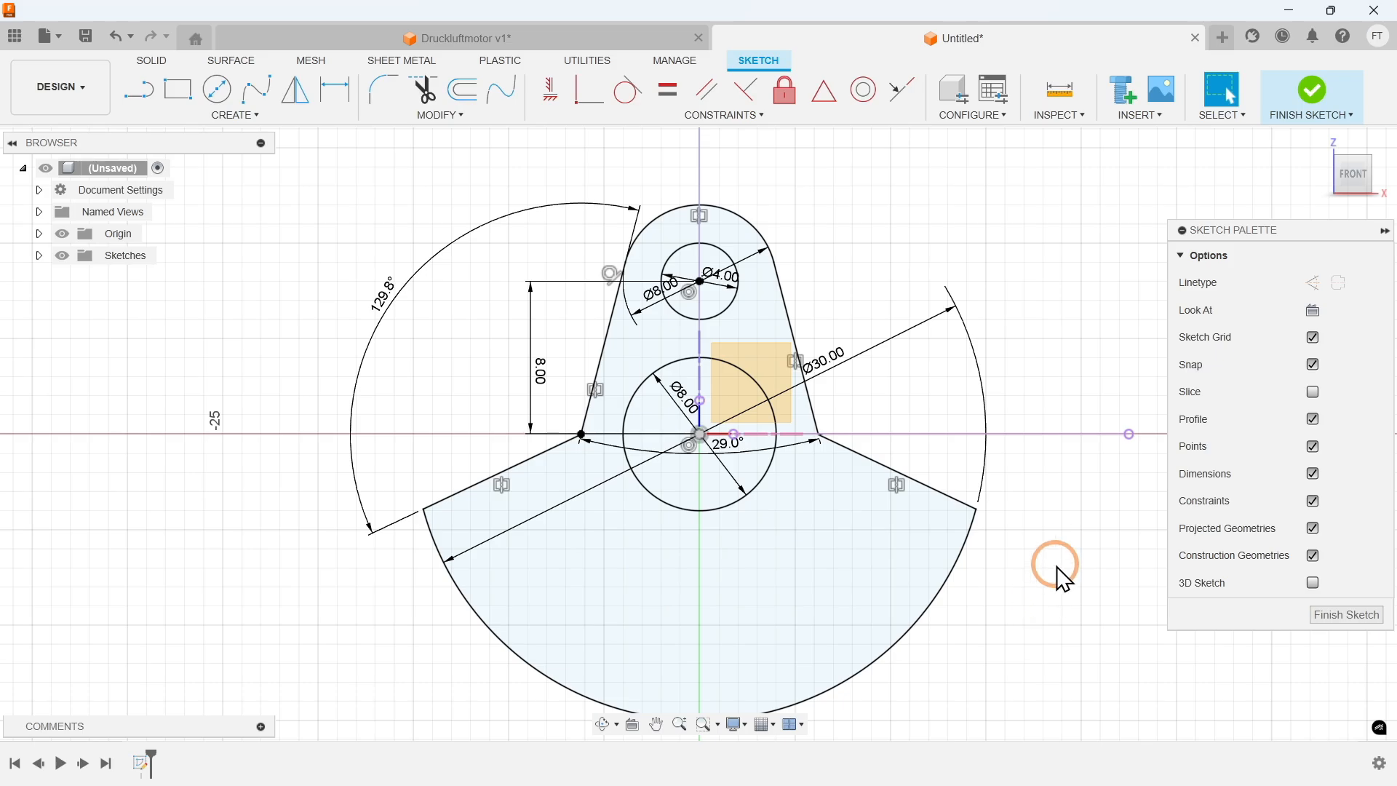
left_click(1309, 96)
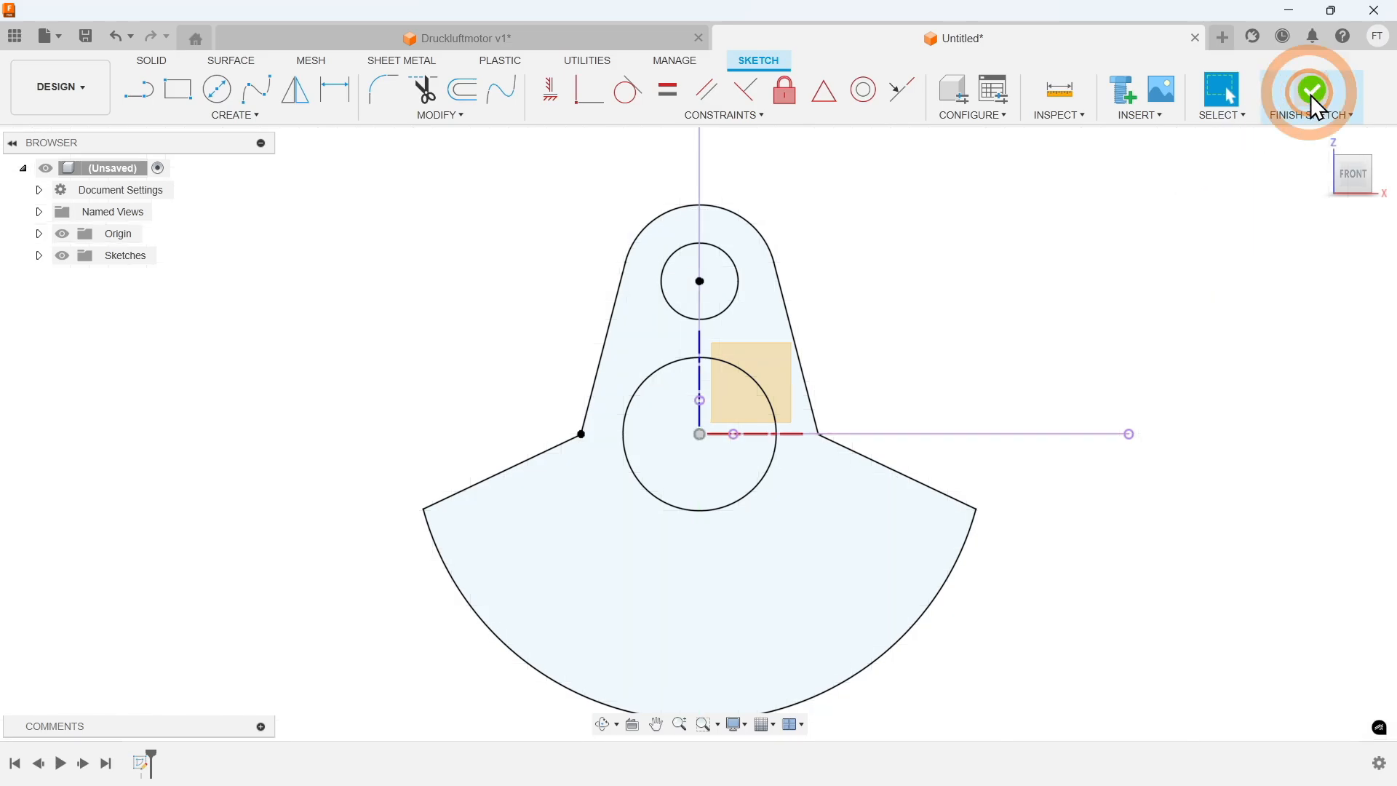
Step: Extrude the crank web profile 6 mm as a new body, leaving the 4 mm and 8 mm holes open
left_click(211, 116)
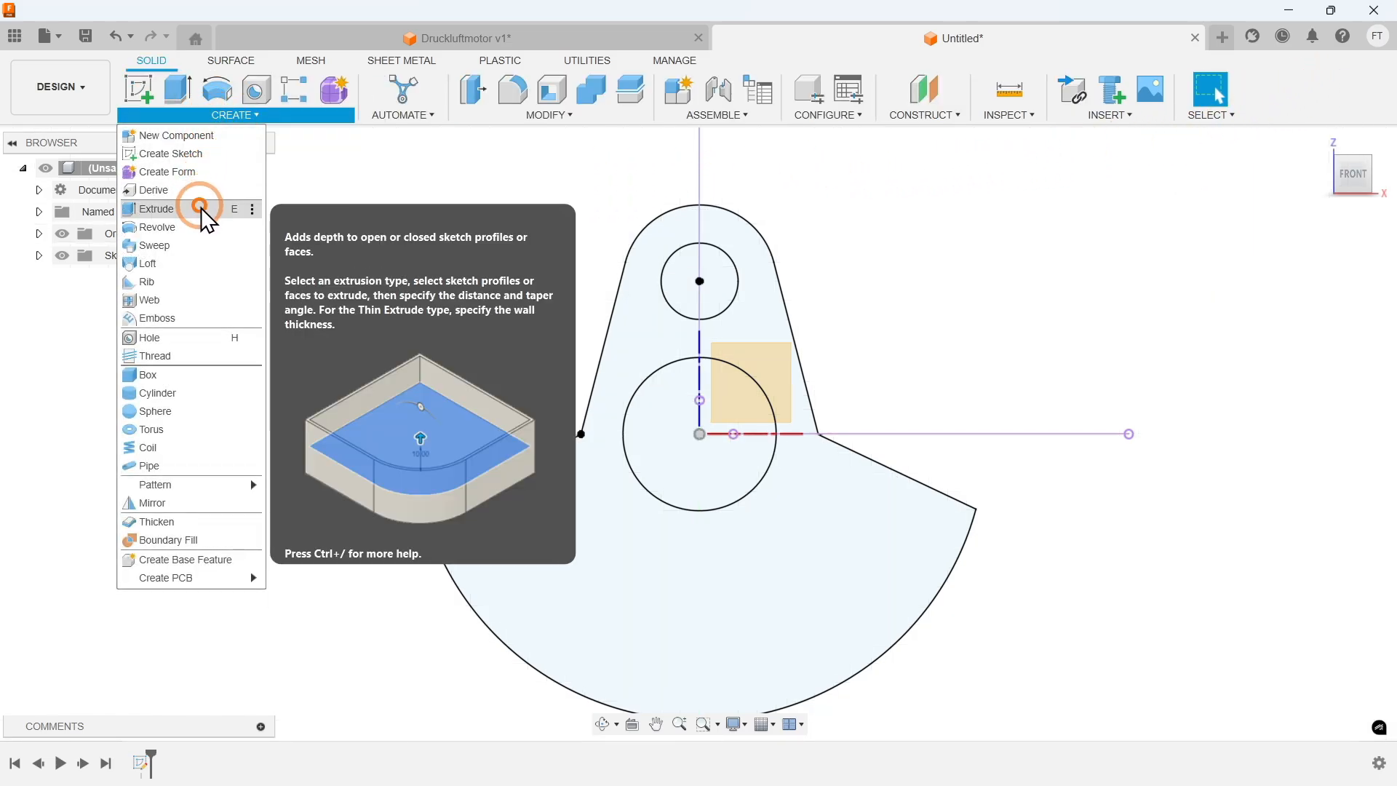
left_click(201, 209)
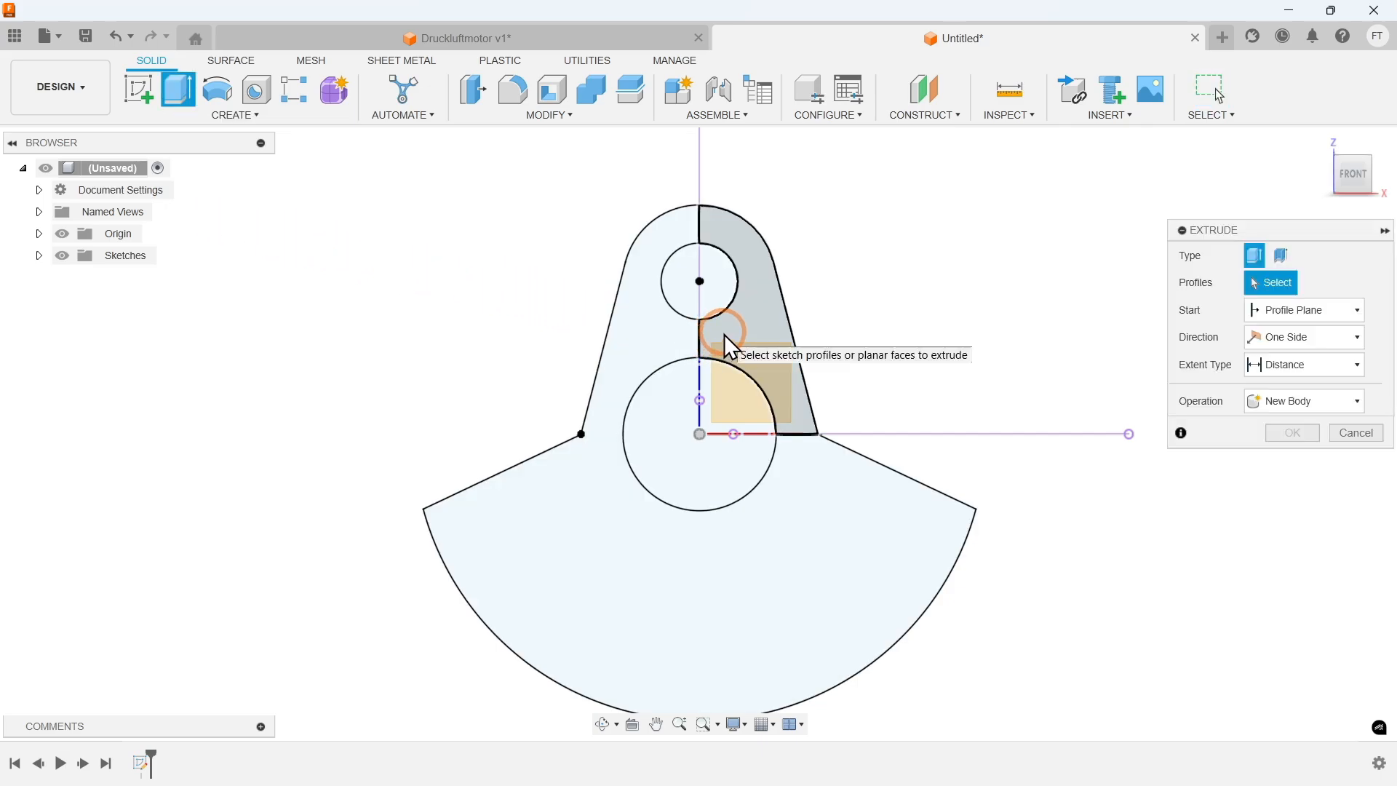
left_click(724, 334)
left_click(680, 342)
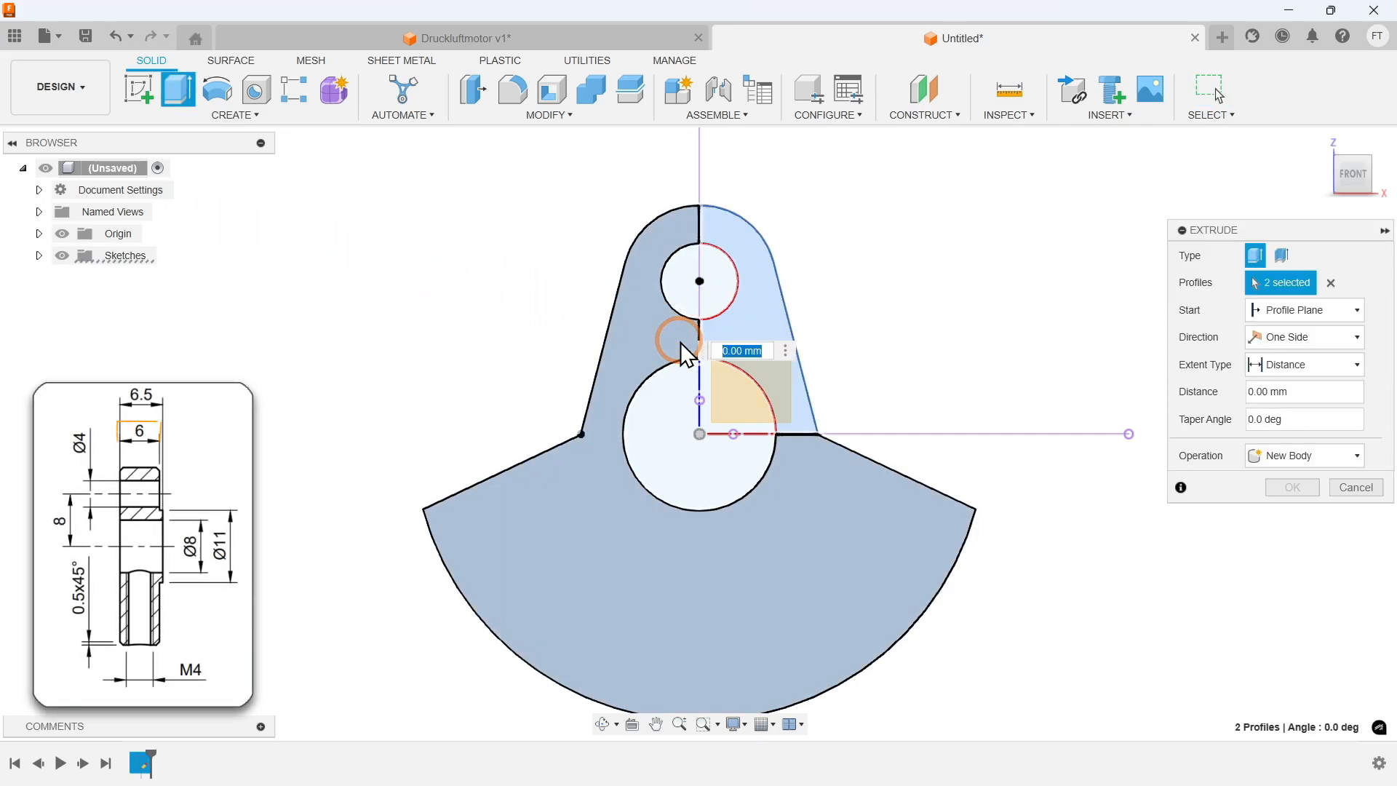
type("6")
key("Return")
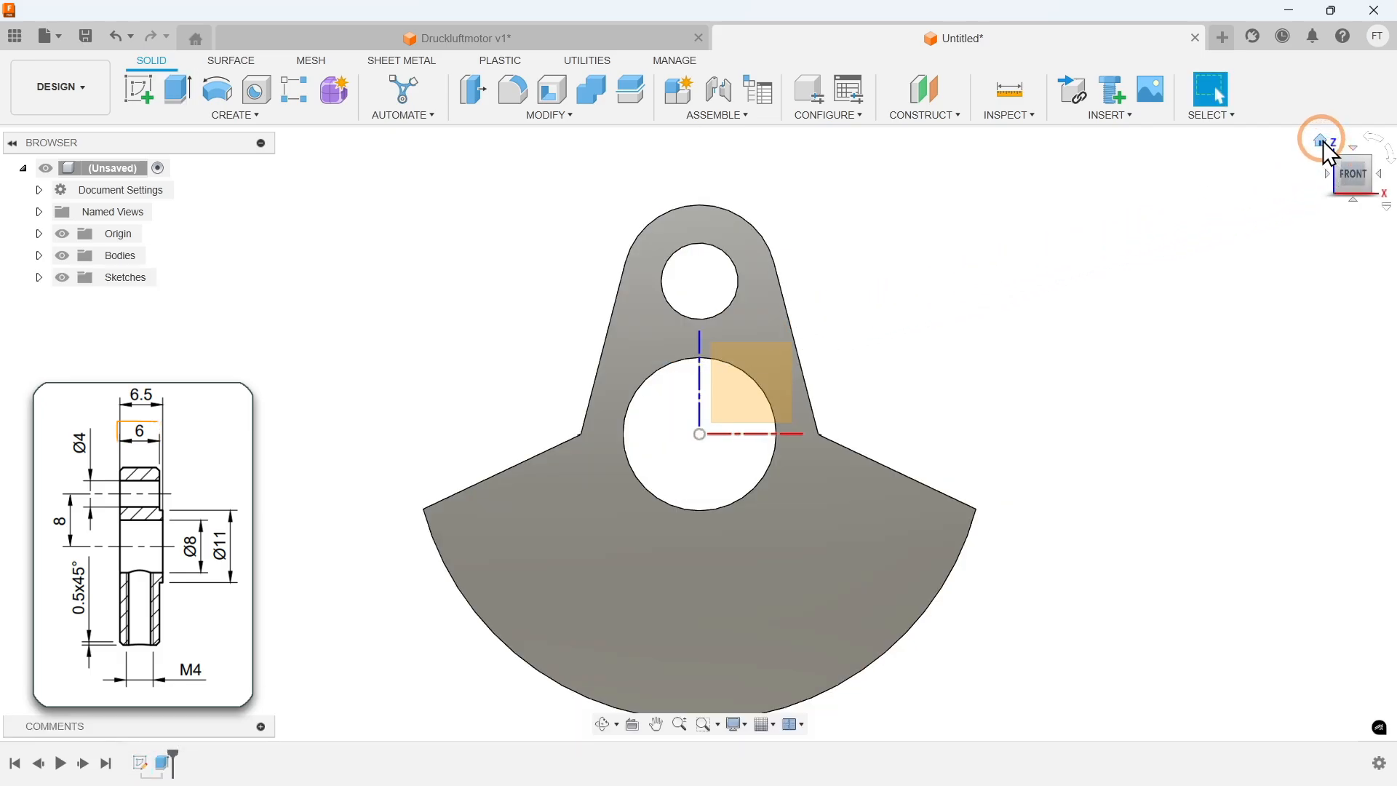
Step: Sketch an 11 mm circle centred on the origin on the web's front face and finish the sketch
left_click(1323, 142)
left_click(607, 436)
right_click(605, 434)
left_click(671, 158)
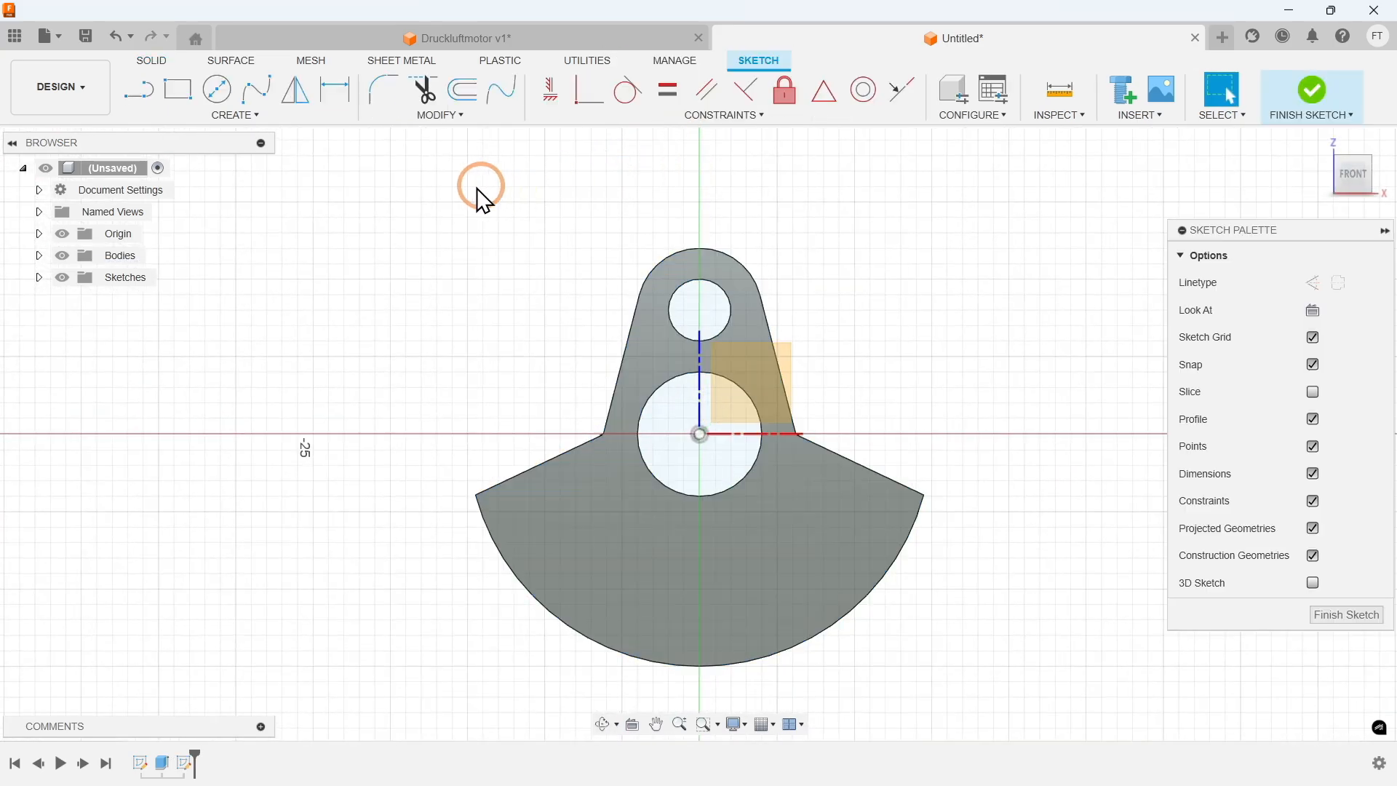
left_click(236, 116)
left_click(282, 173)
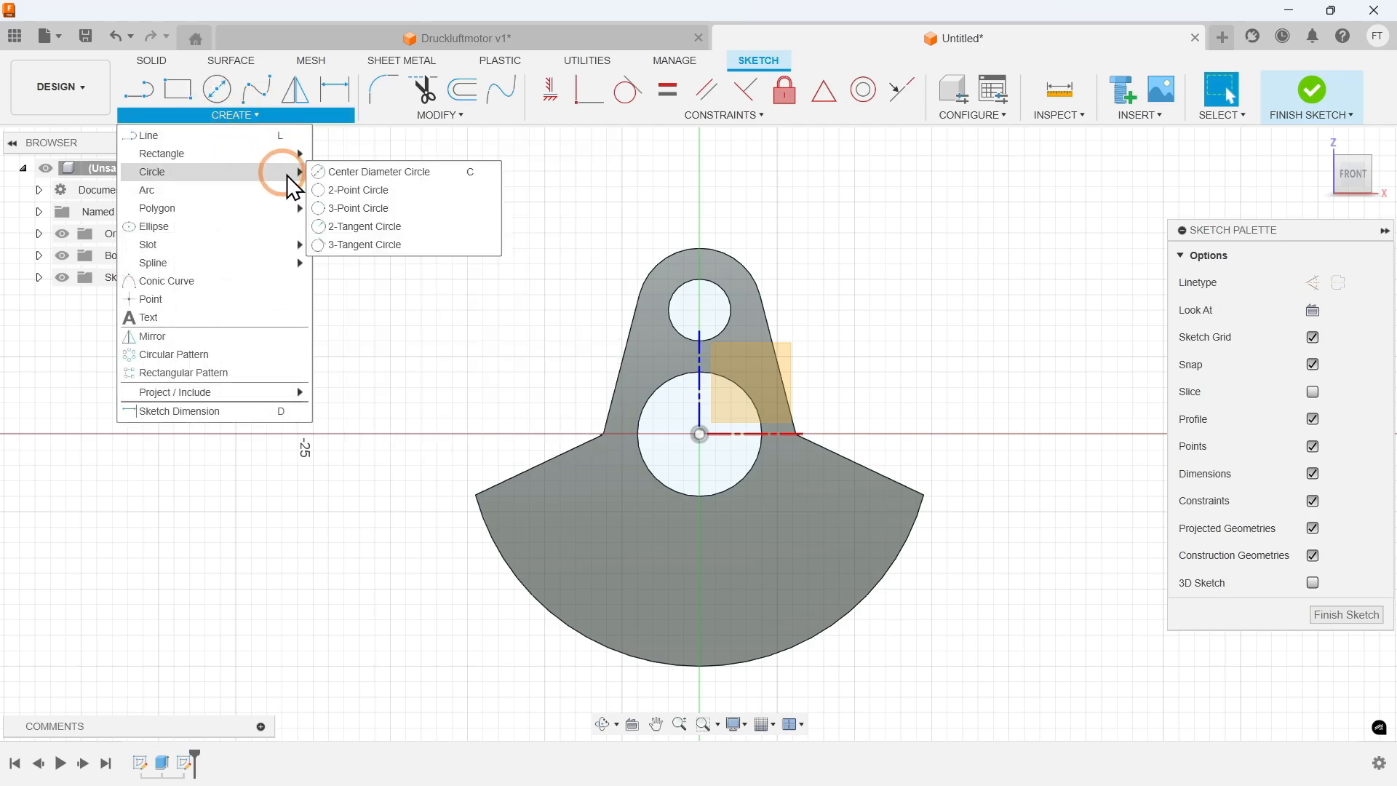
left_click(373, 177)
left_click(700, 434)
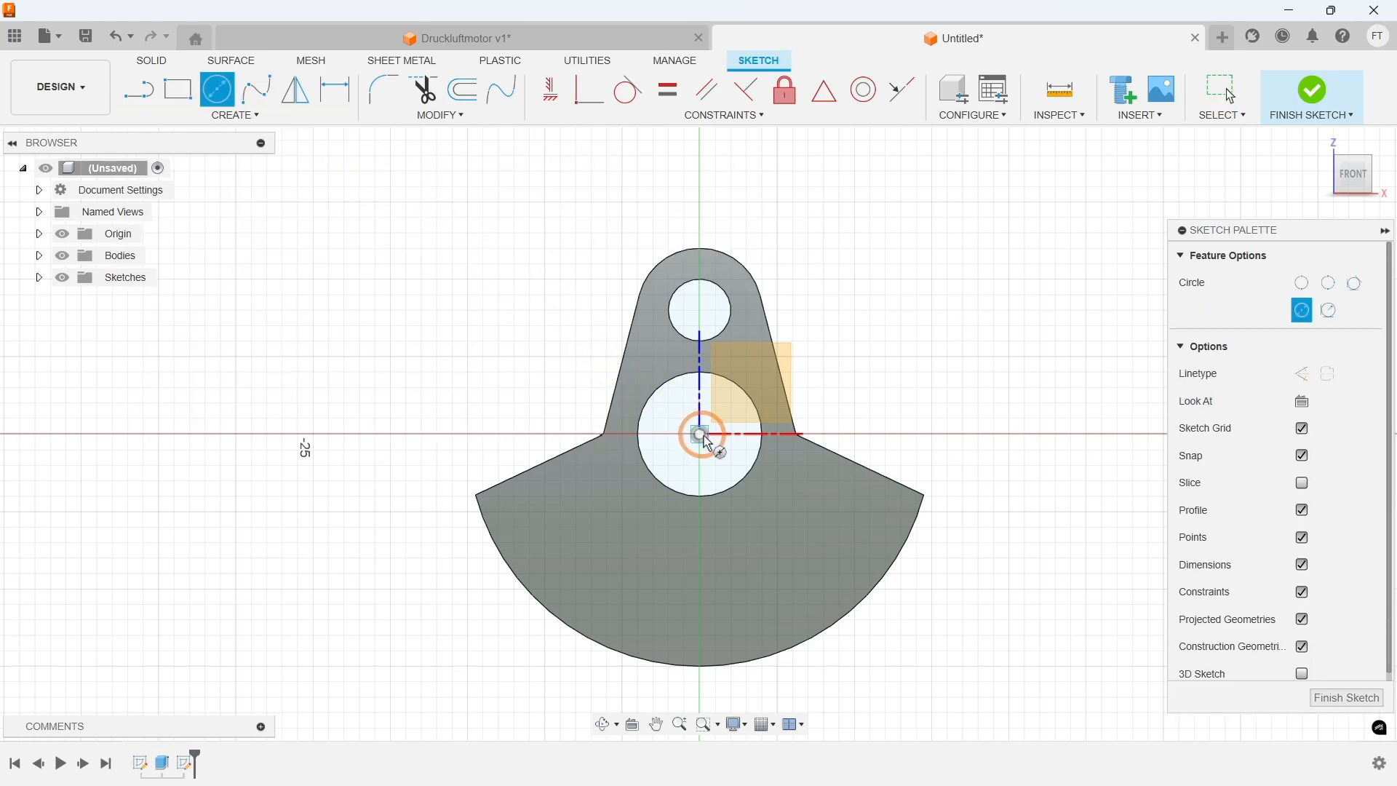
type("11")
key("Return")
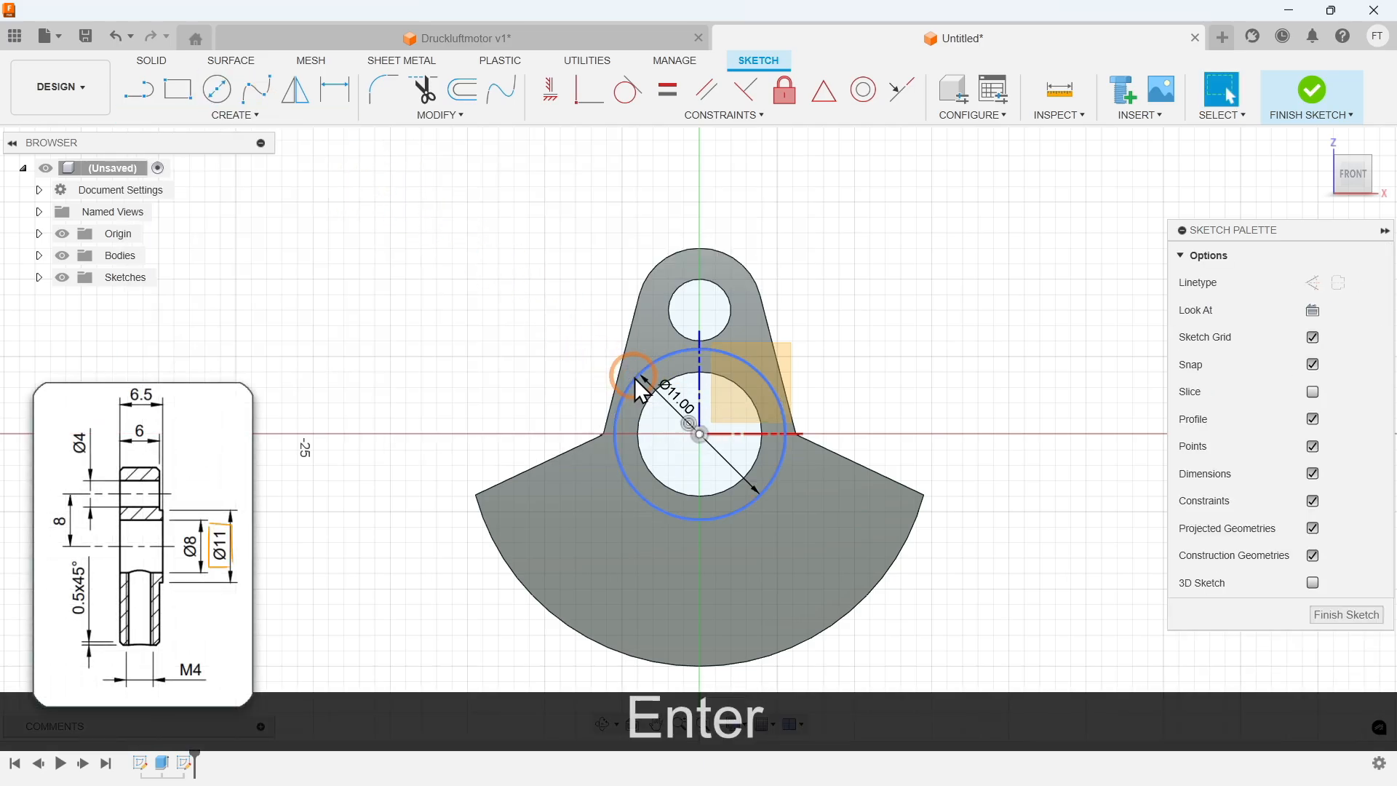
left_click(1222, 166)
left_click(1309, 91)
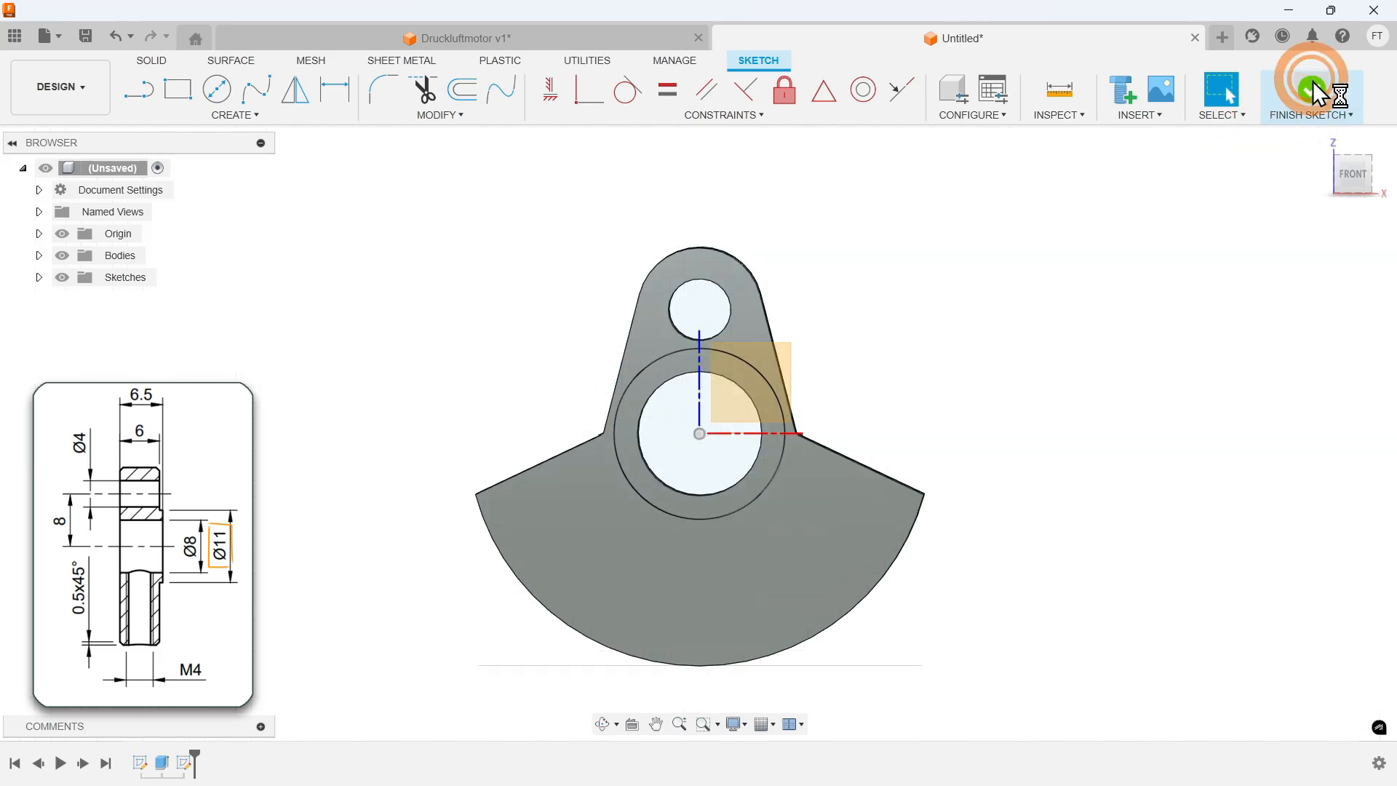
Step: Extrude the ring between the 11 mm circle and the 8 mm hole by 0.5 mm, joined to the web
left_click(281, 156)
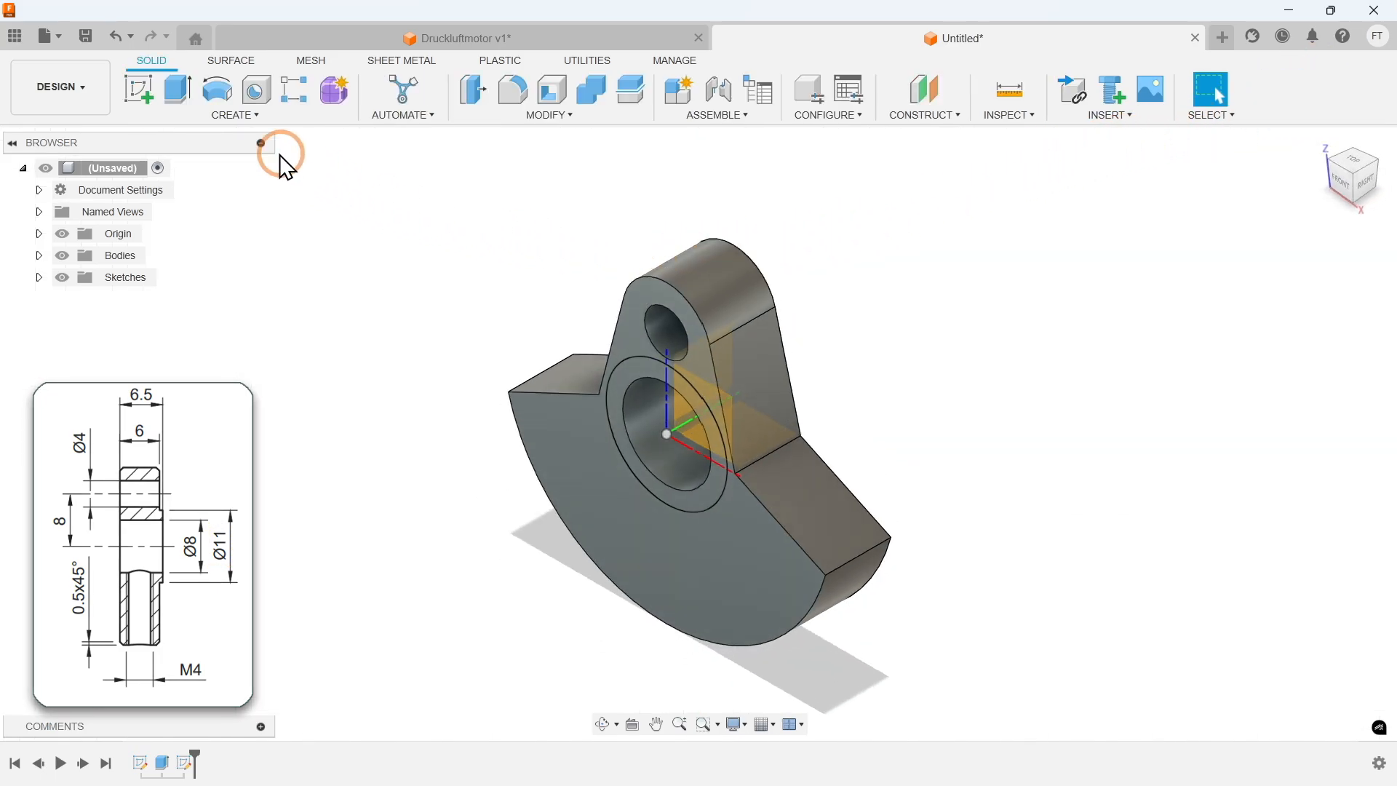
left_click(224, 118)
left_click(208, 207)
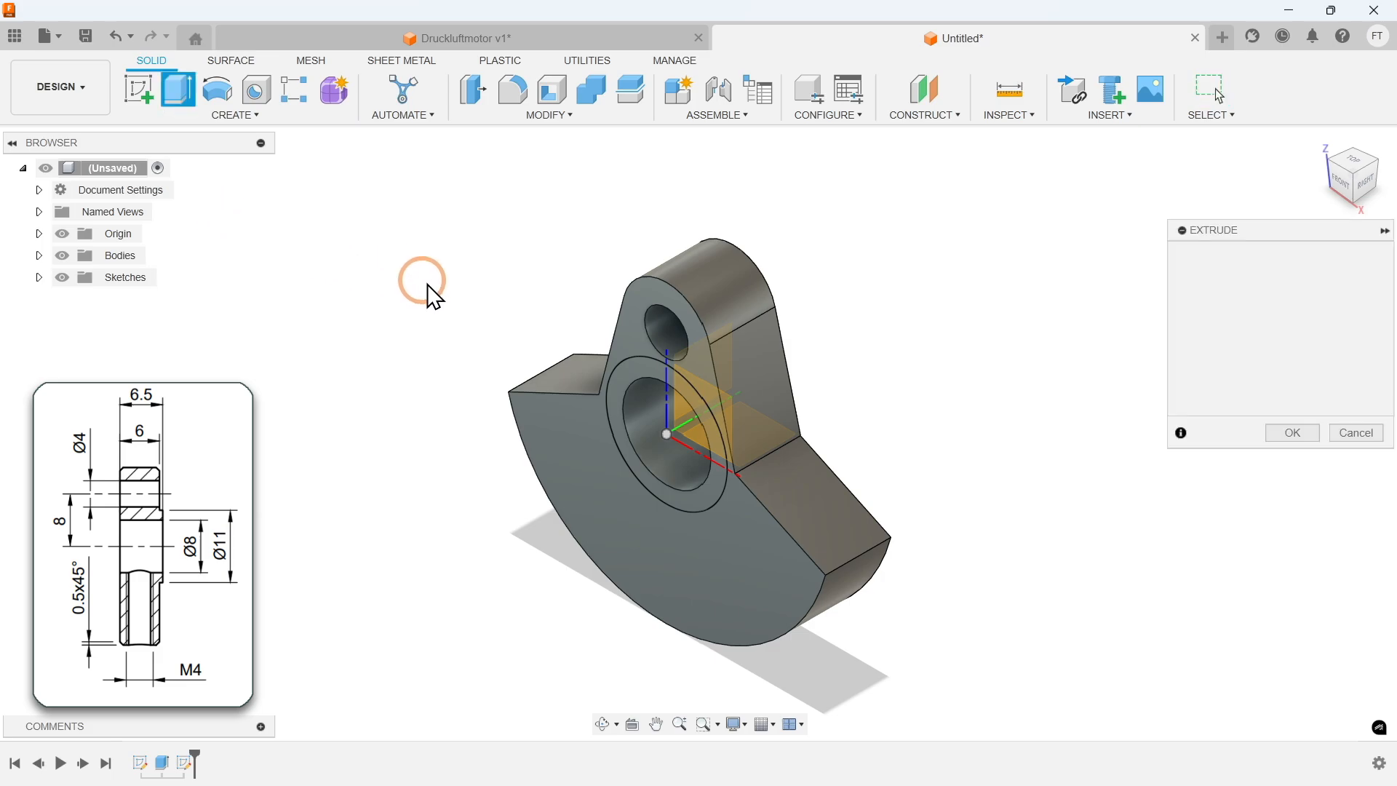
left_click(625, 393)
type("0,5")
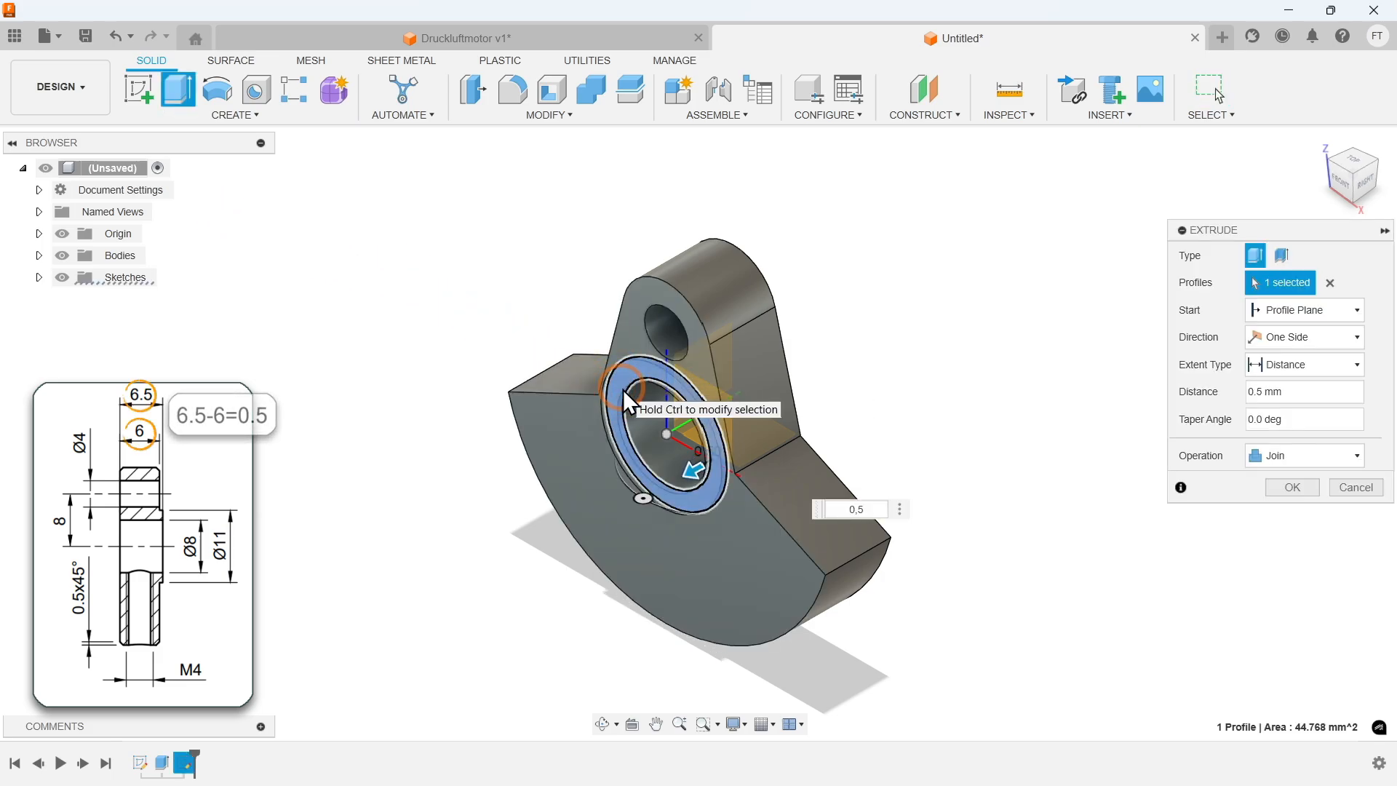
key("Return")
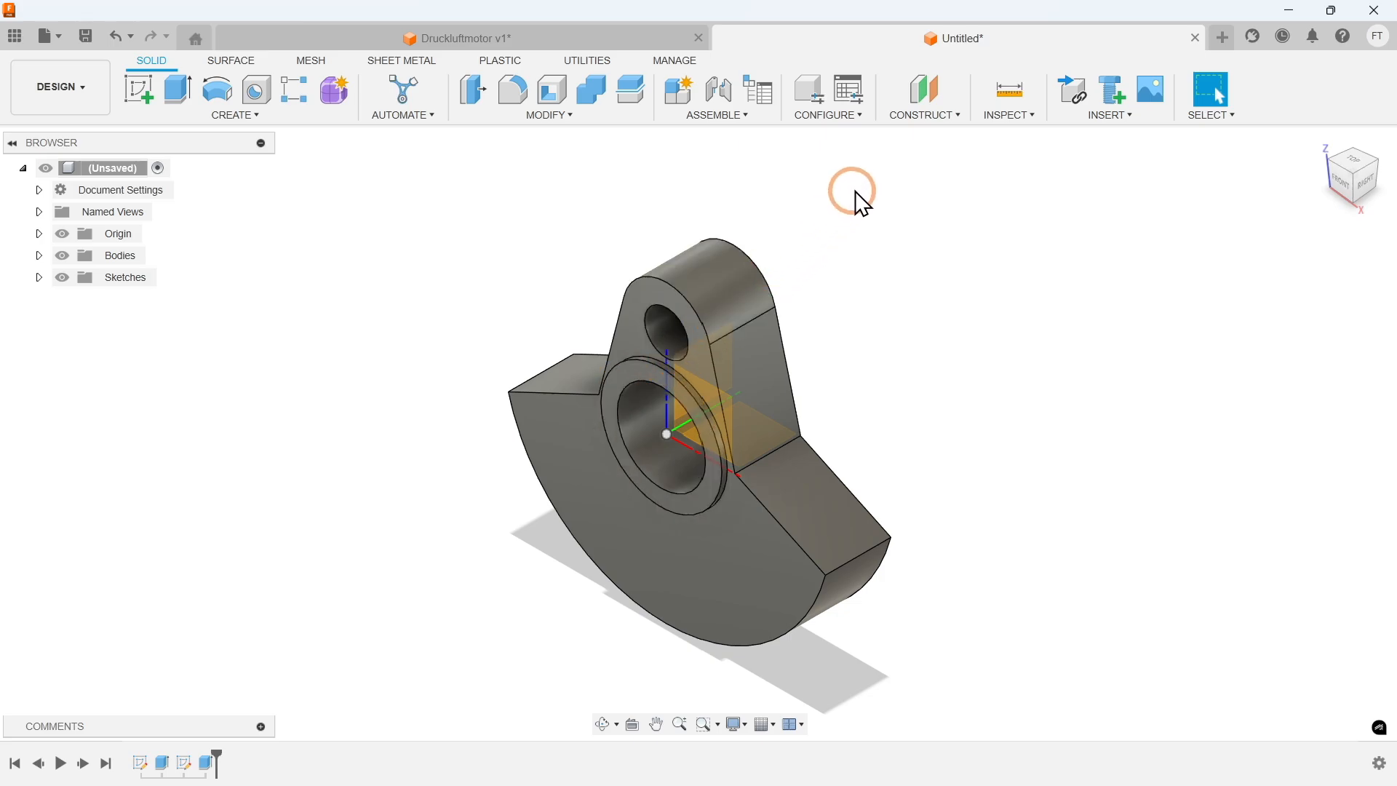
Step: Create a construction plane tangent to the web's curved lower face at an angle of 0°
left_click(920, 115)
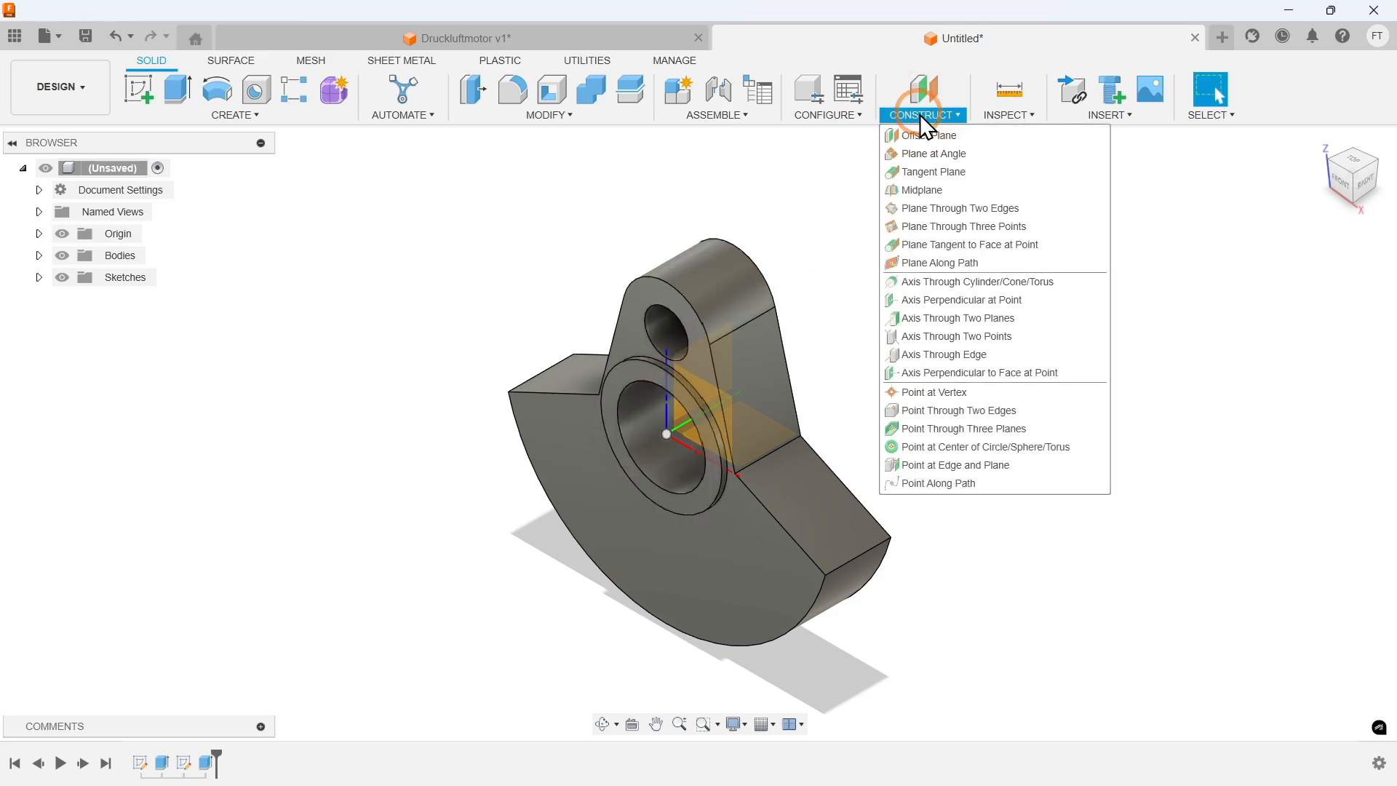
left_click(982, 171)
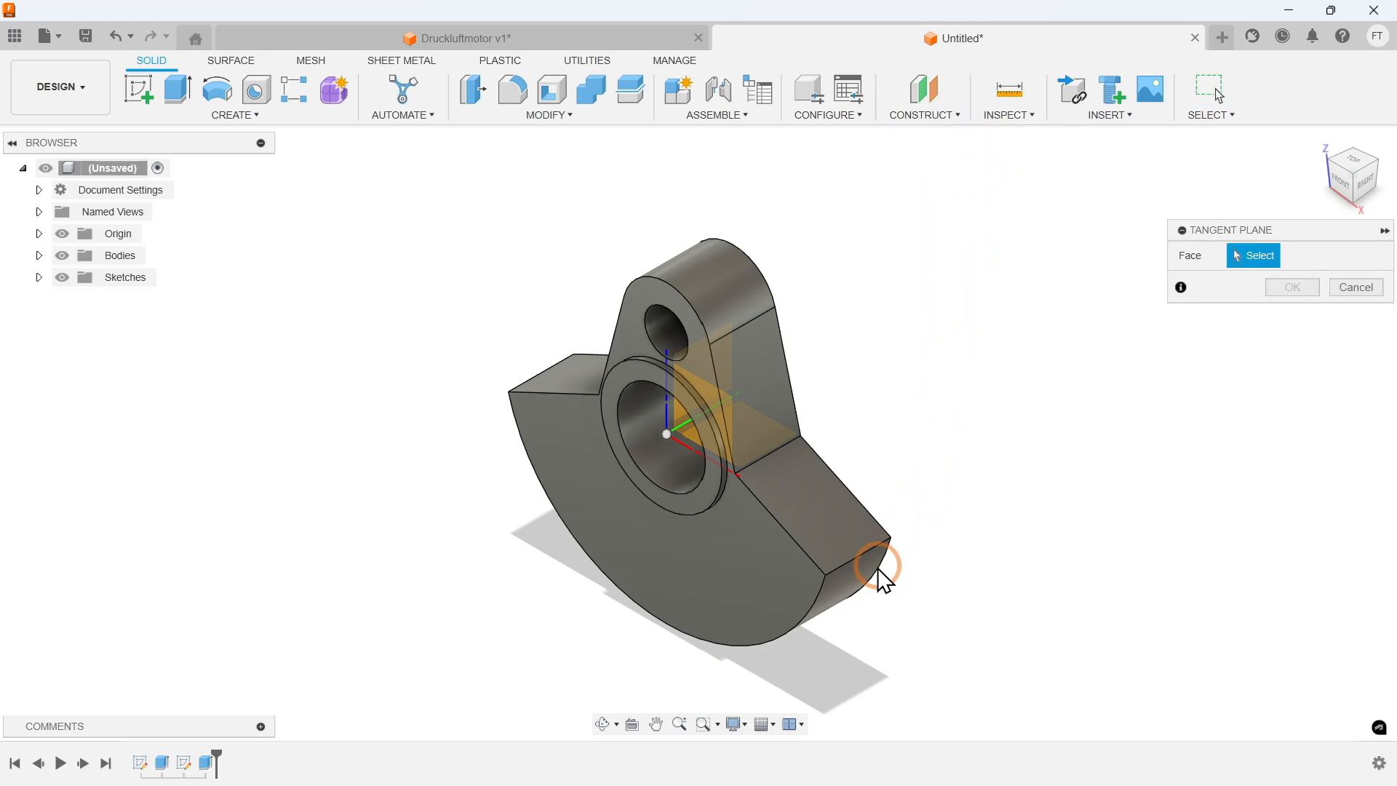
left_click(860, 578)
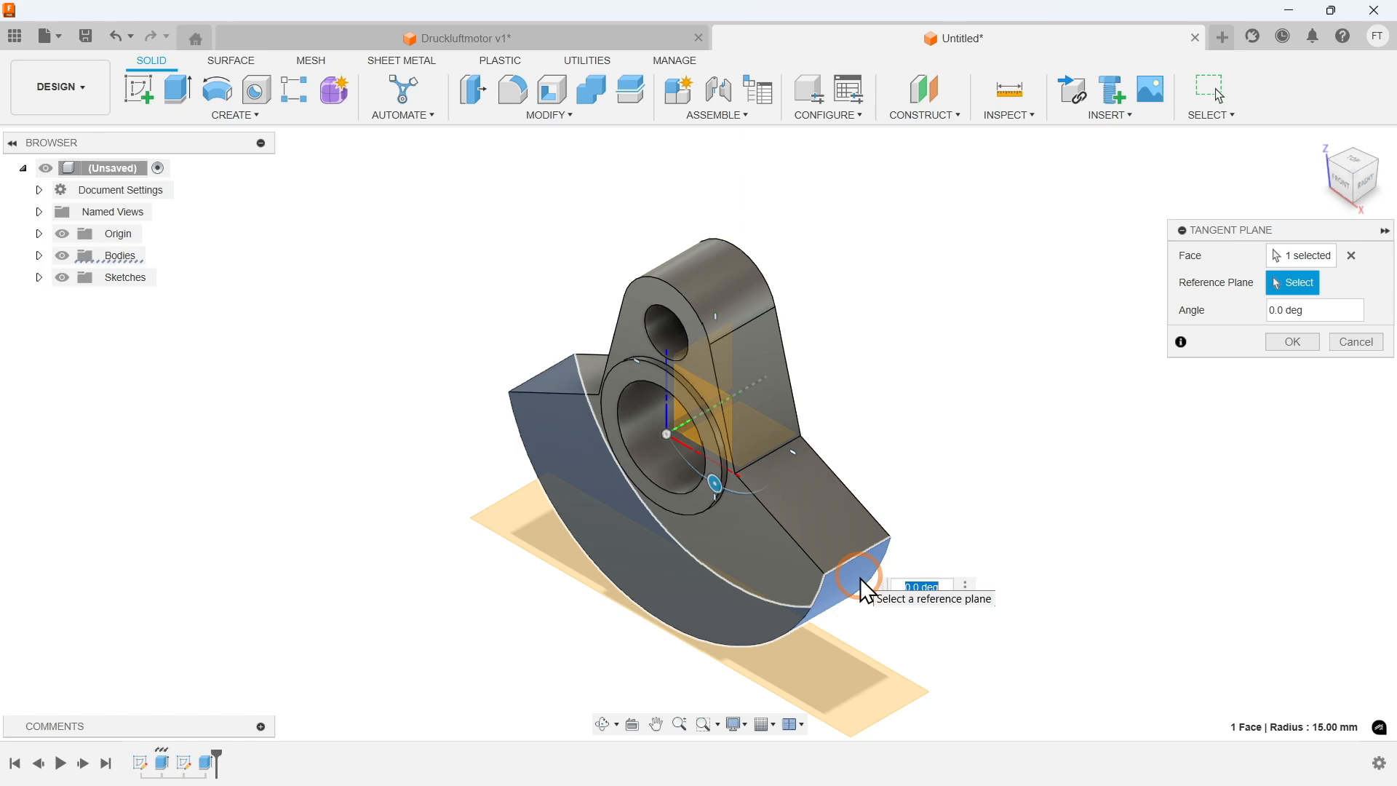
type("50")
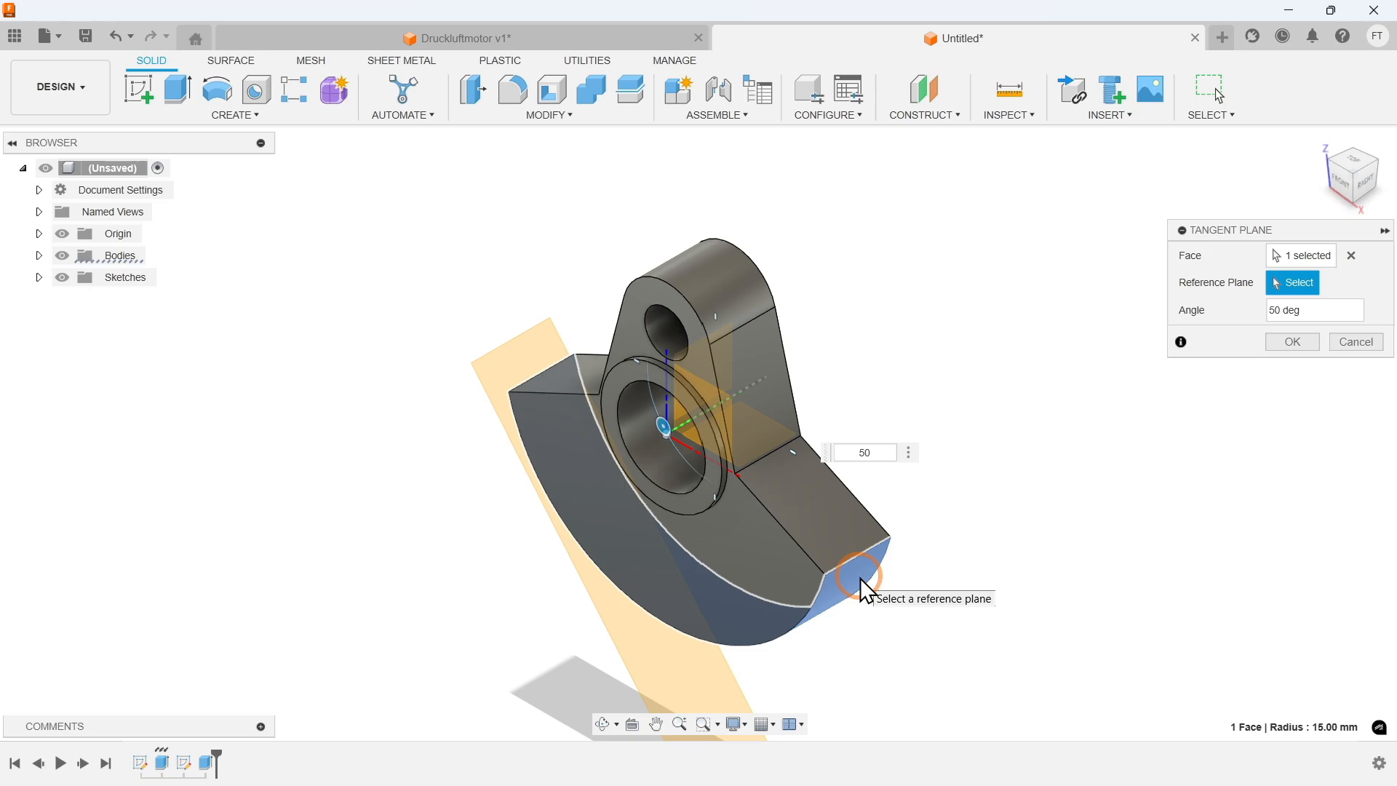
type("0")
key("Return")
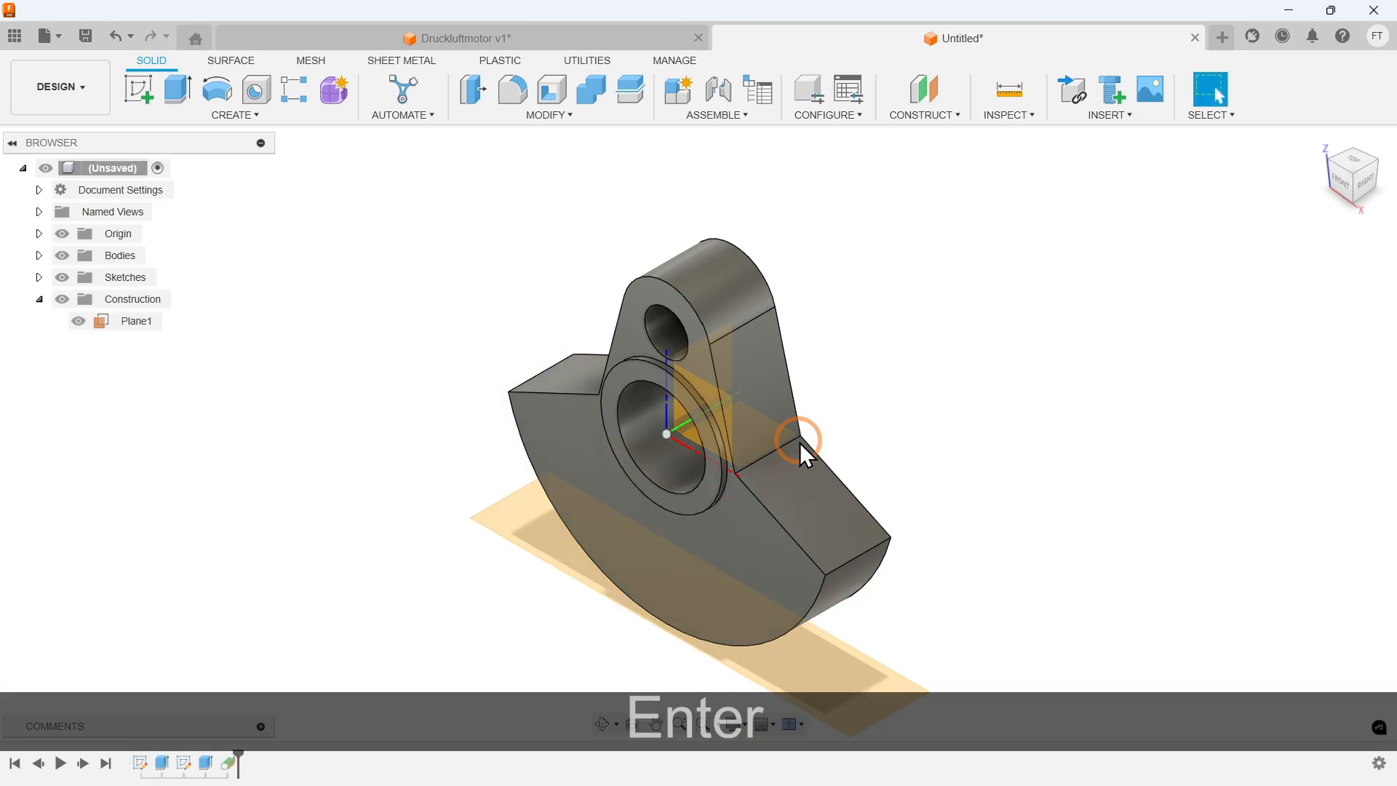
Step: Start a sketch on the tangent plane and place a point on the vertical axis within the web's thickness
middle_click_drag(801, 443, 814, 308, "shift")
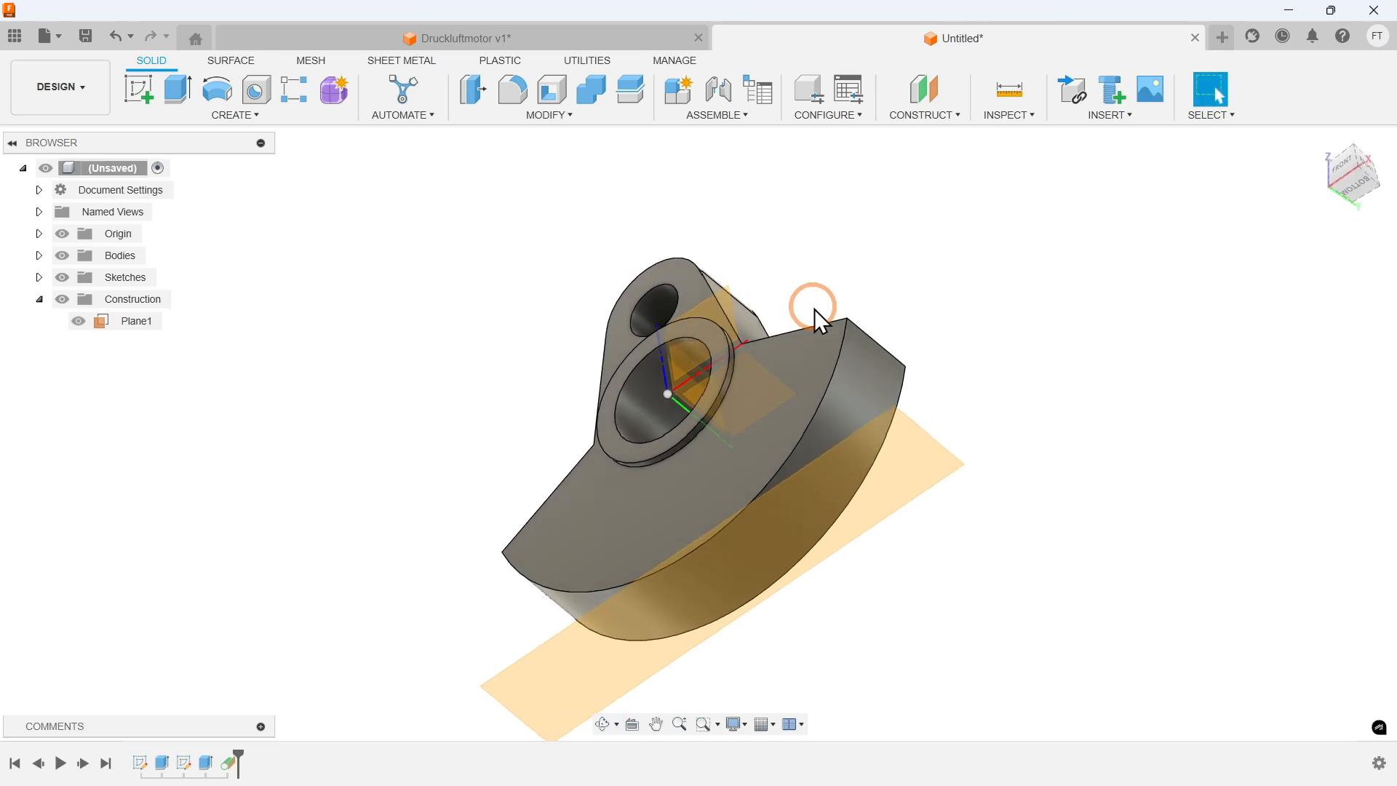
left_click(844, 468)
right_click(844, 468)
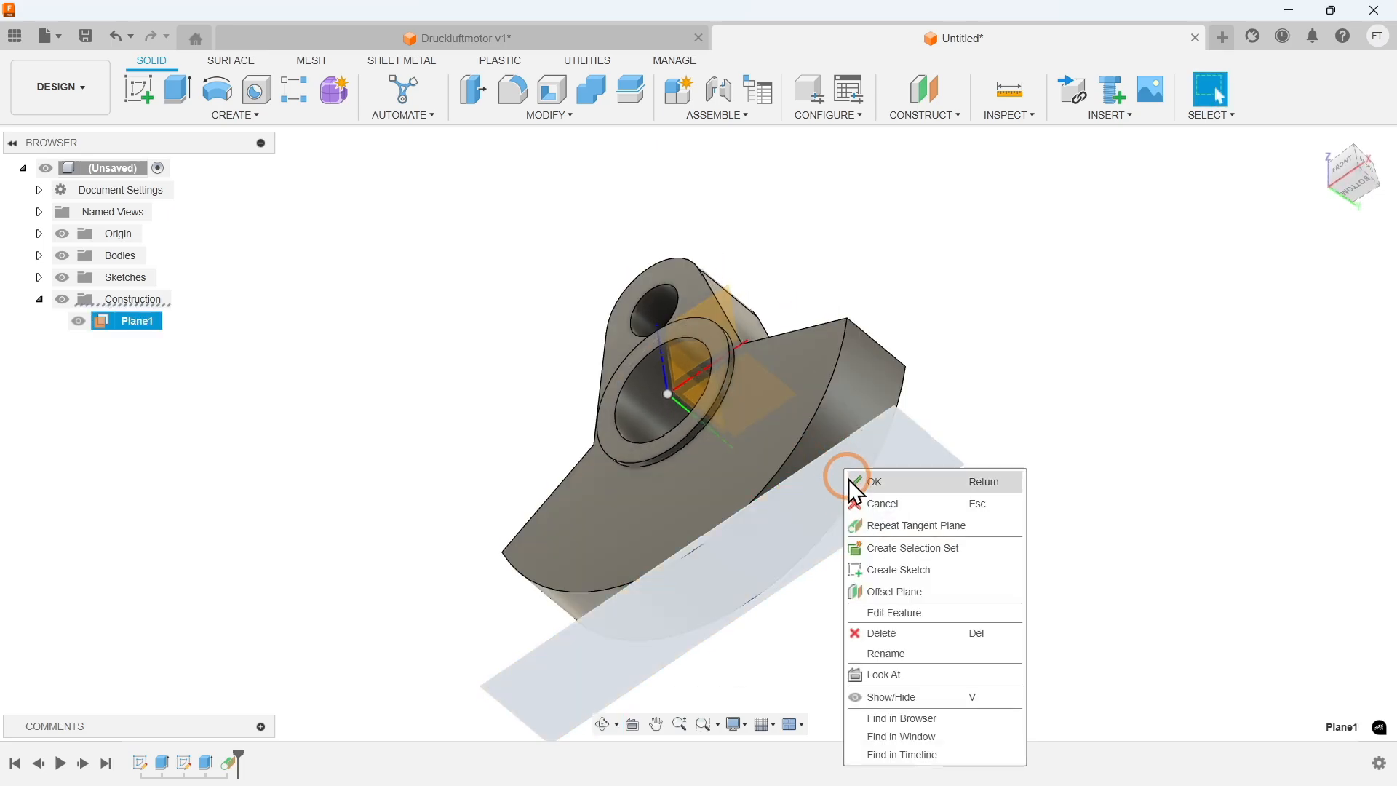
left_click(882, 564)
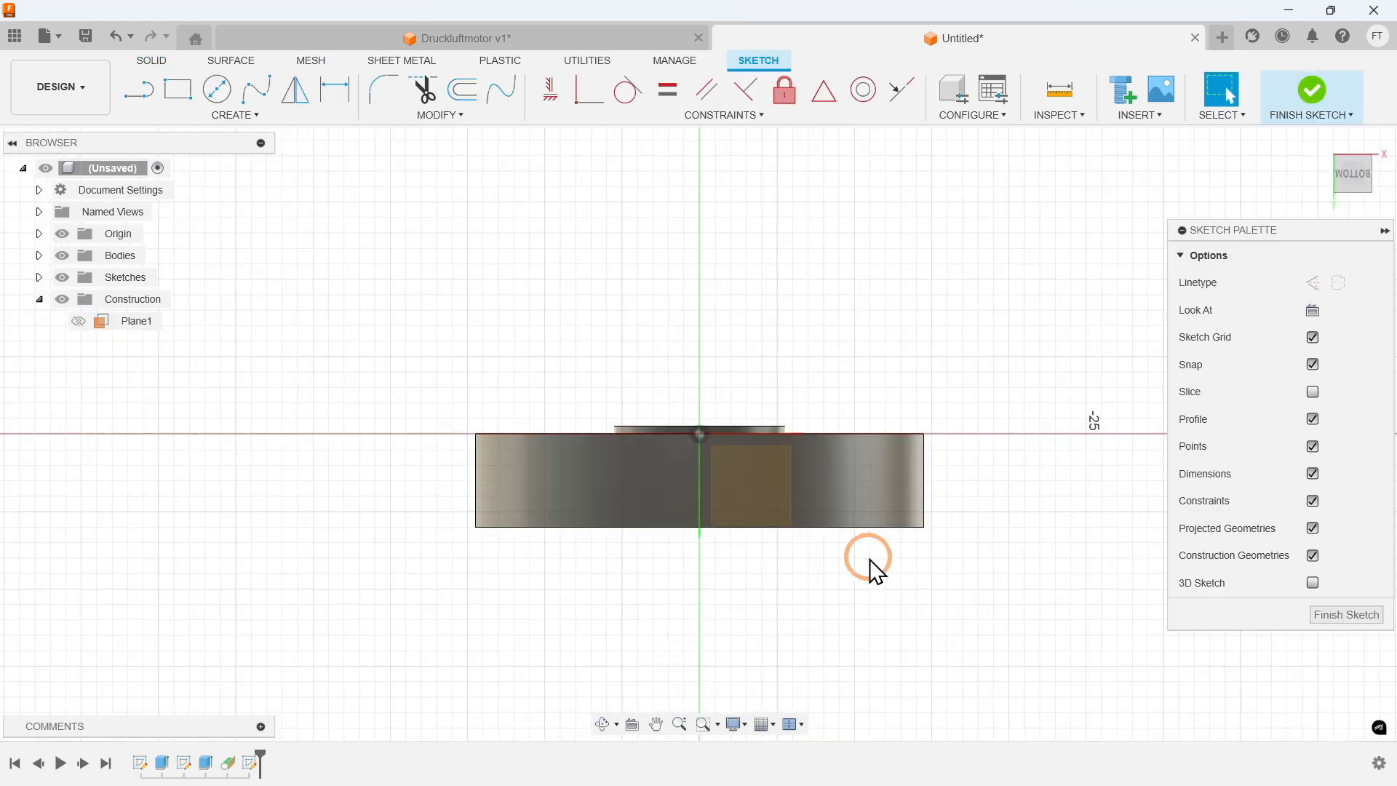
left_click(262, 121)
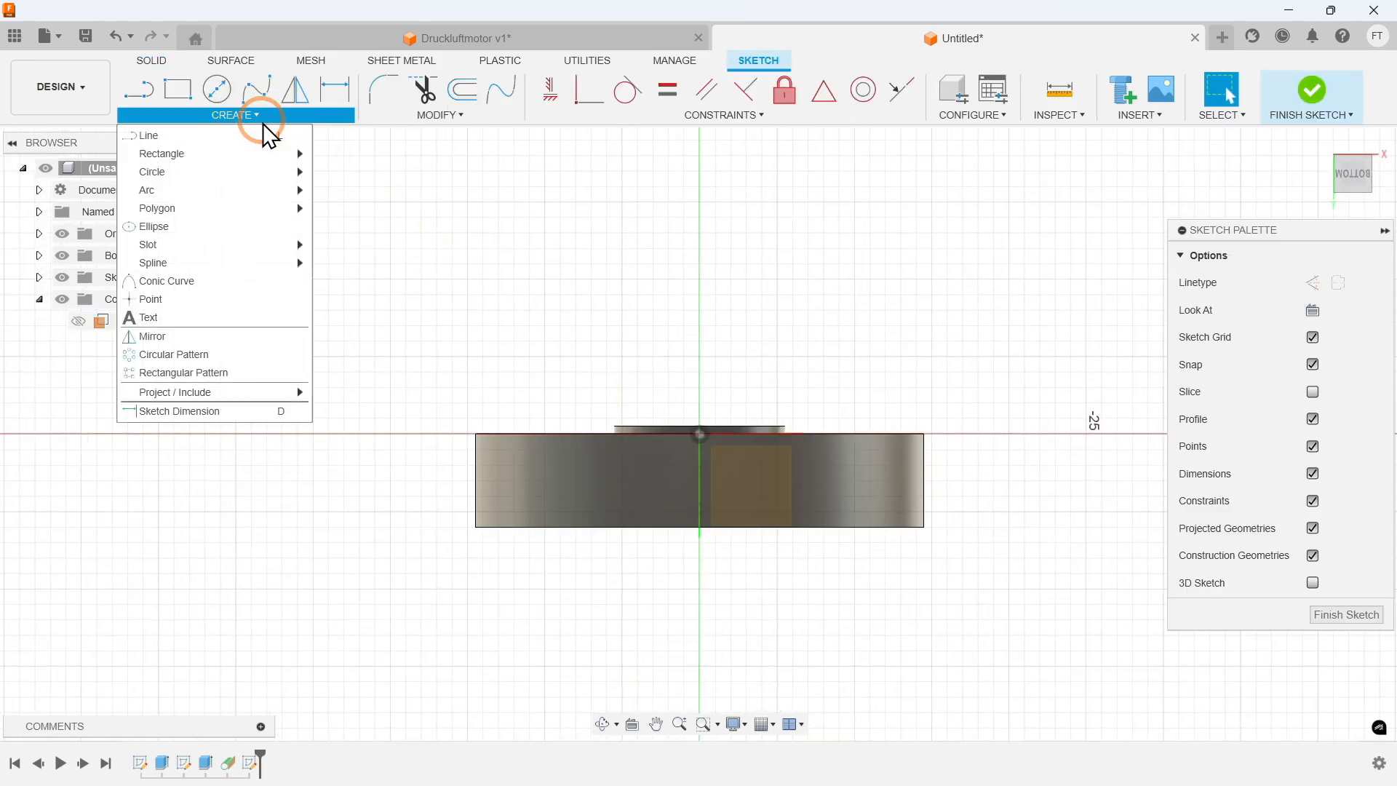
left_click(230, 298)
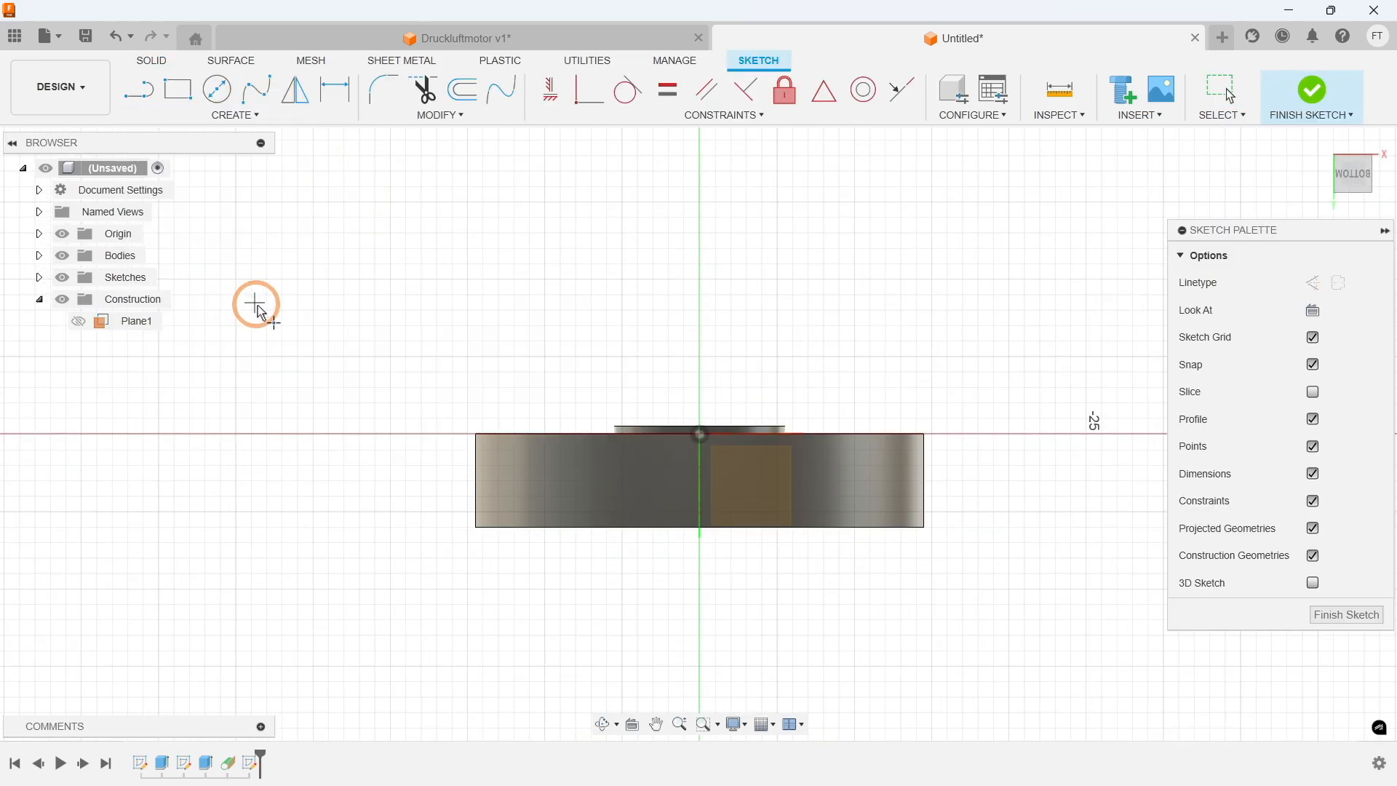
left_click(699, 497)
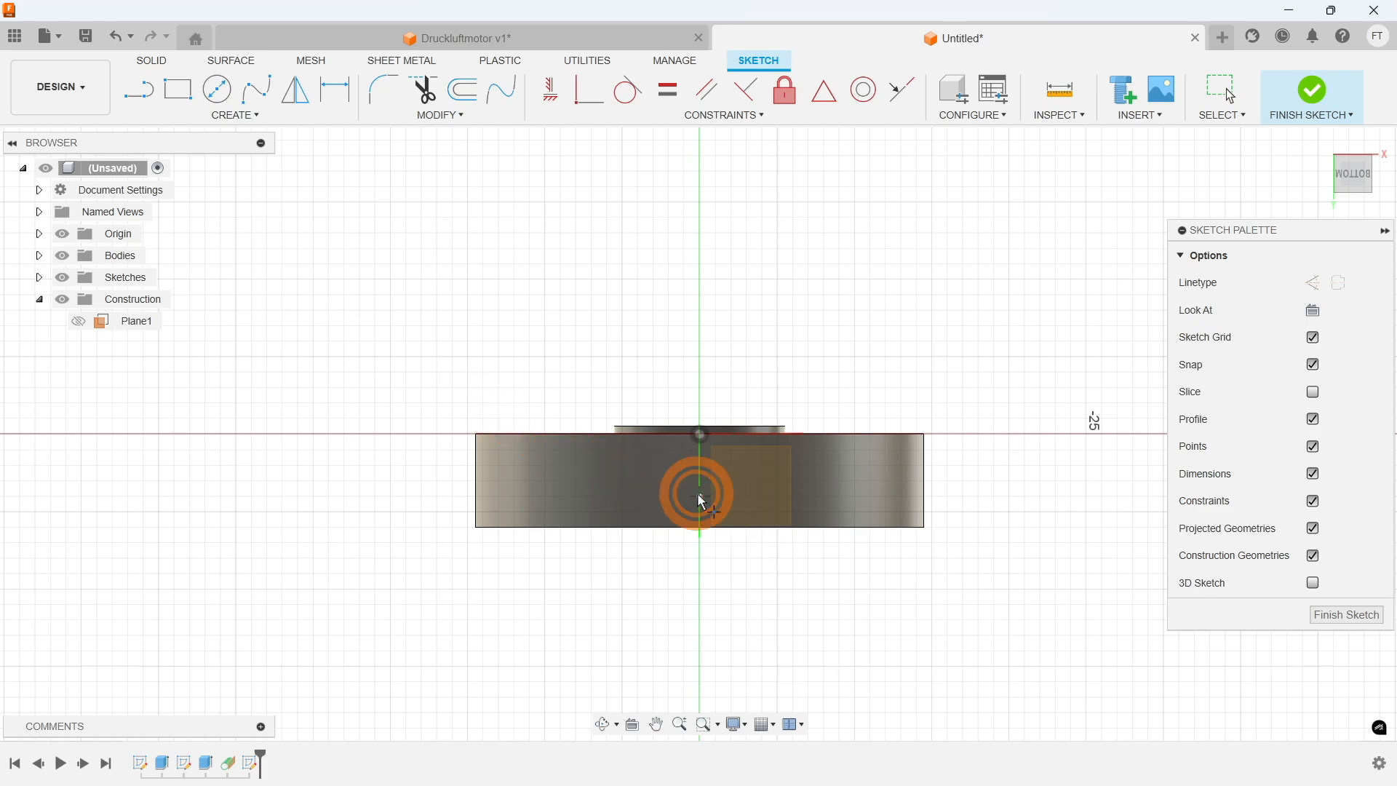
Step: Constrain the sketch point coincident with the vertical axis
left_click(646, 119)
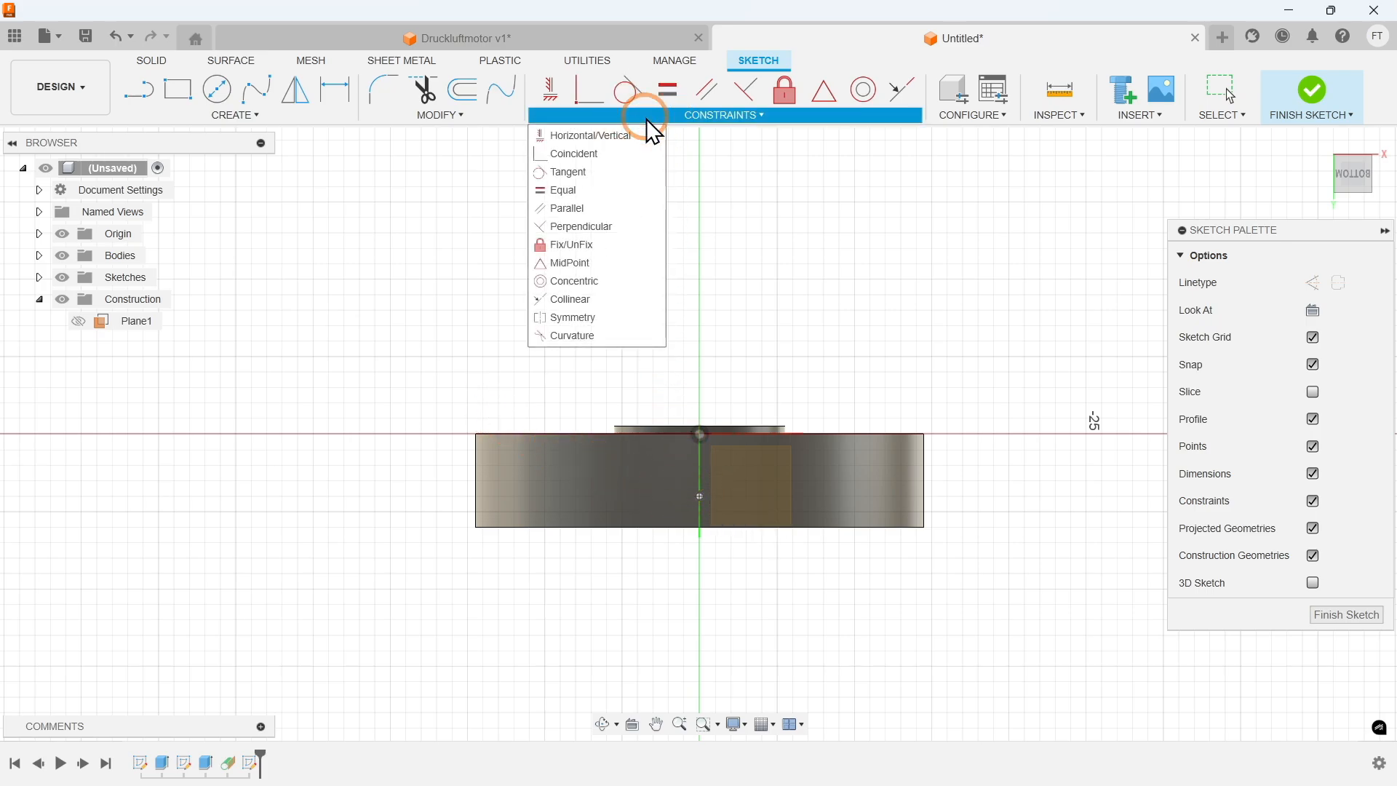
left_click(611, 153)
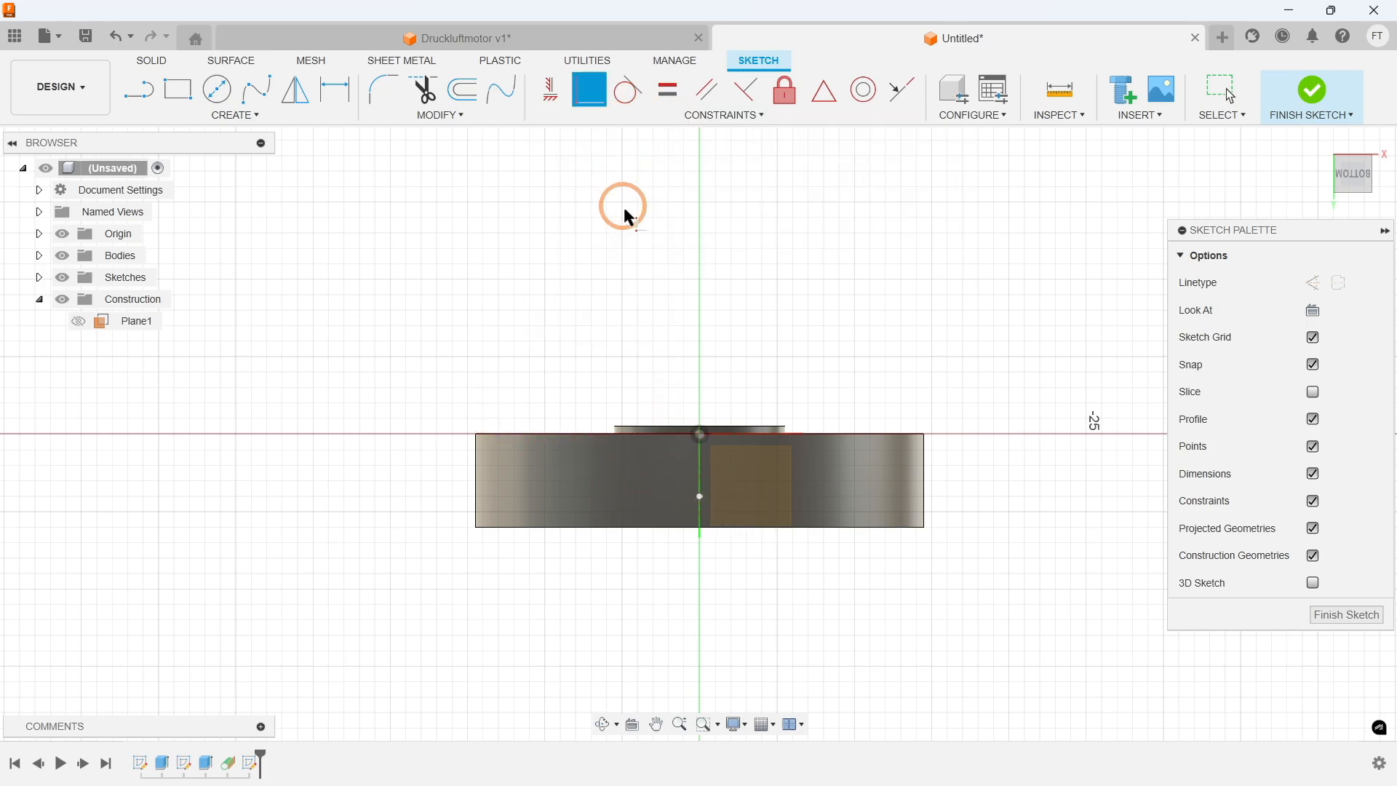
left_click(698, 479)
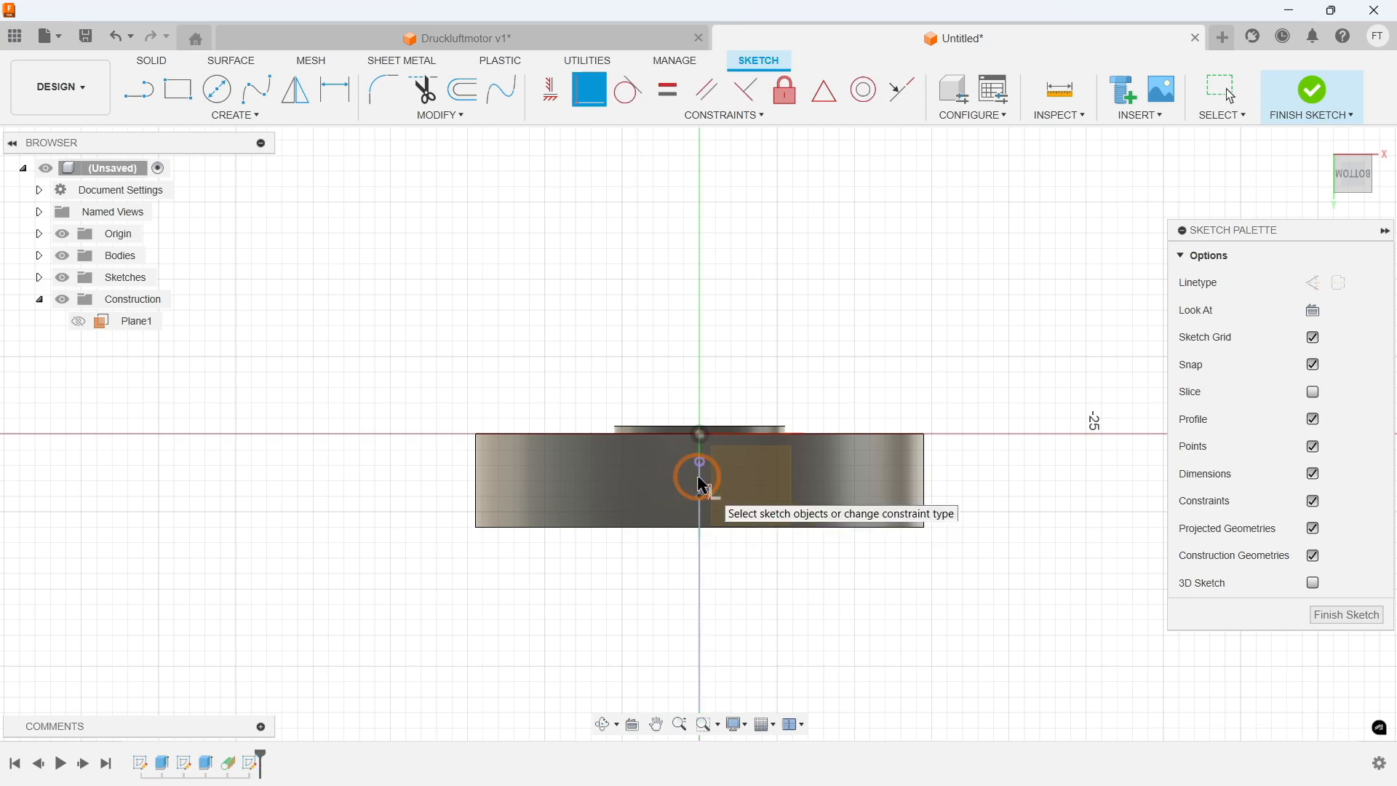
Step: Dimension the sketch point 3 mm from the web's upper straight edge, centring it in the thickness, and finish the sketch
left_click(262, 118)
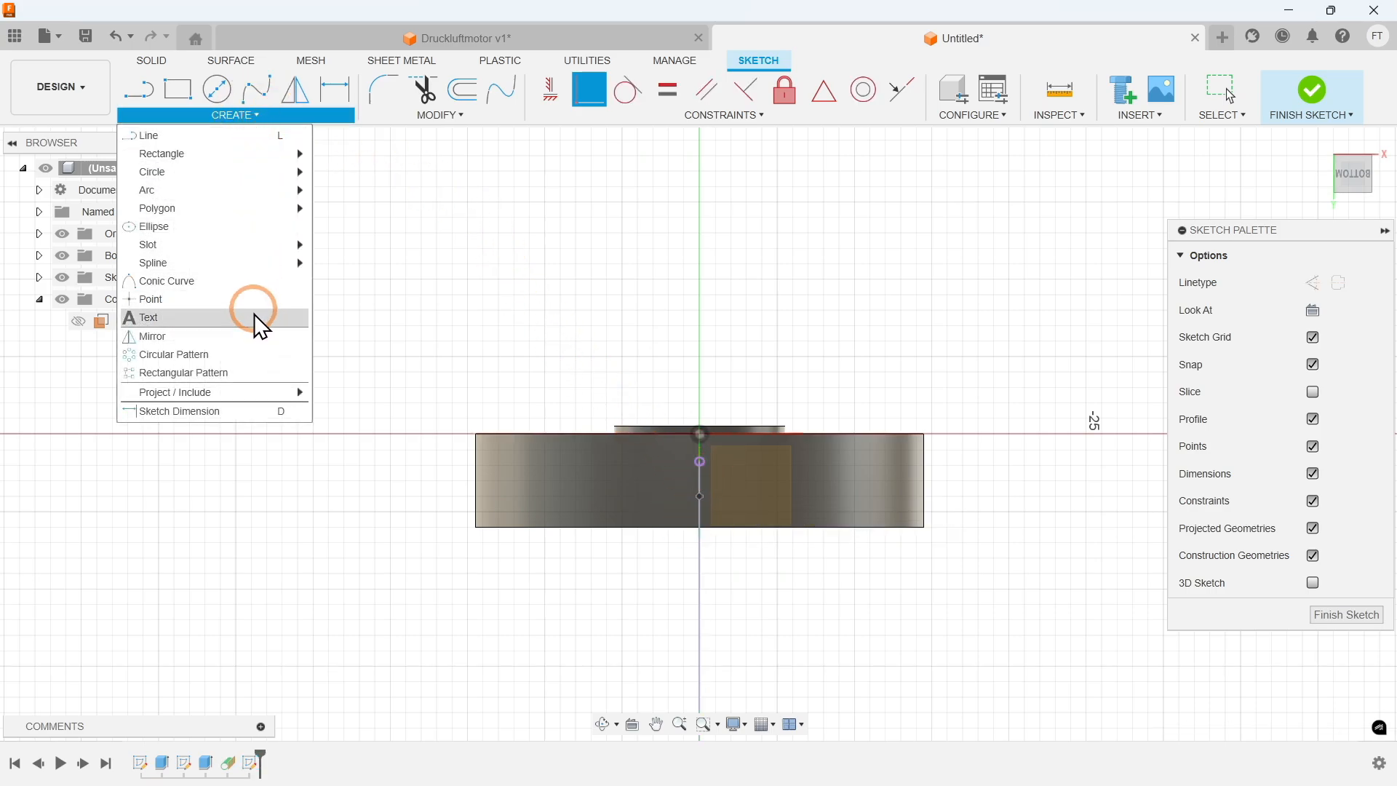
left_click(232, 408)
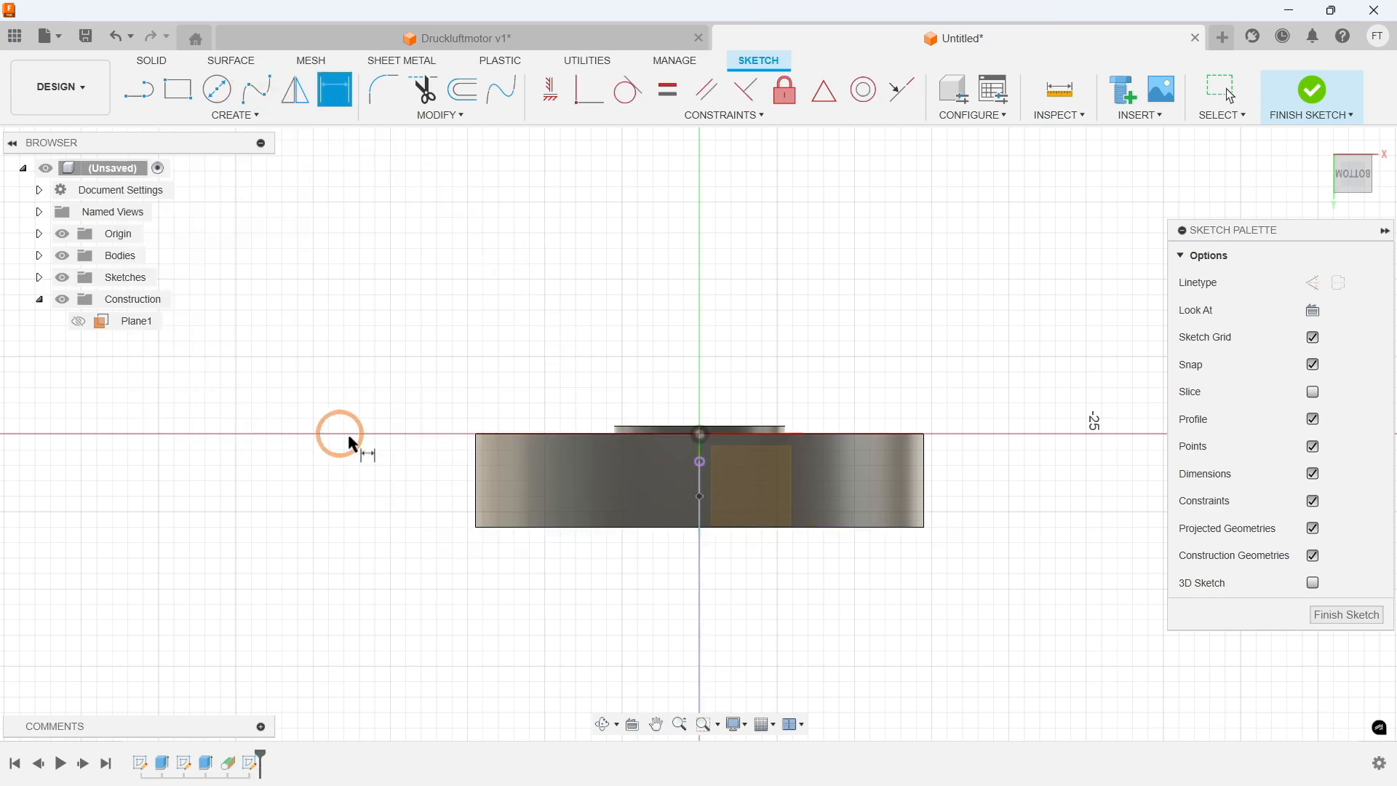
left_click(700, 496)
left_click(571, 437)
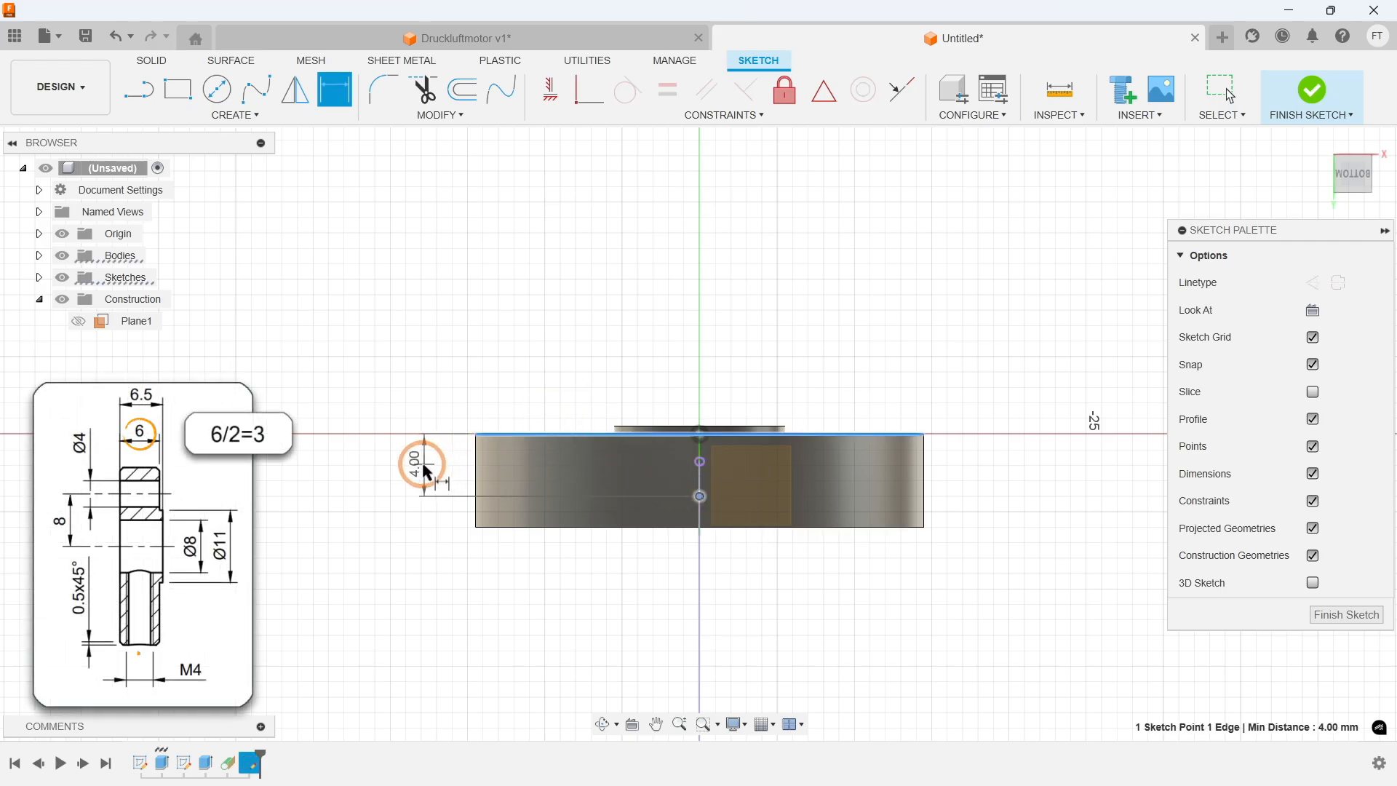
left_click(422, 465)
type("3")
key("Return")
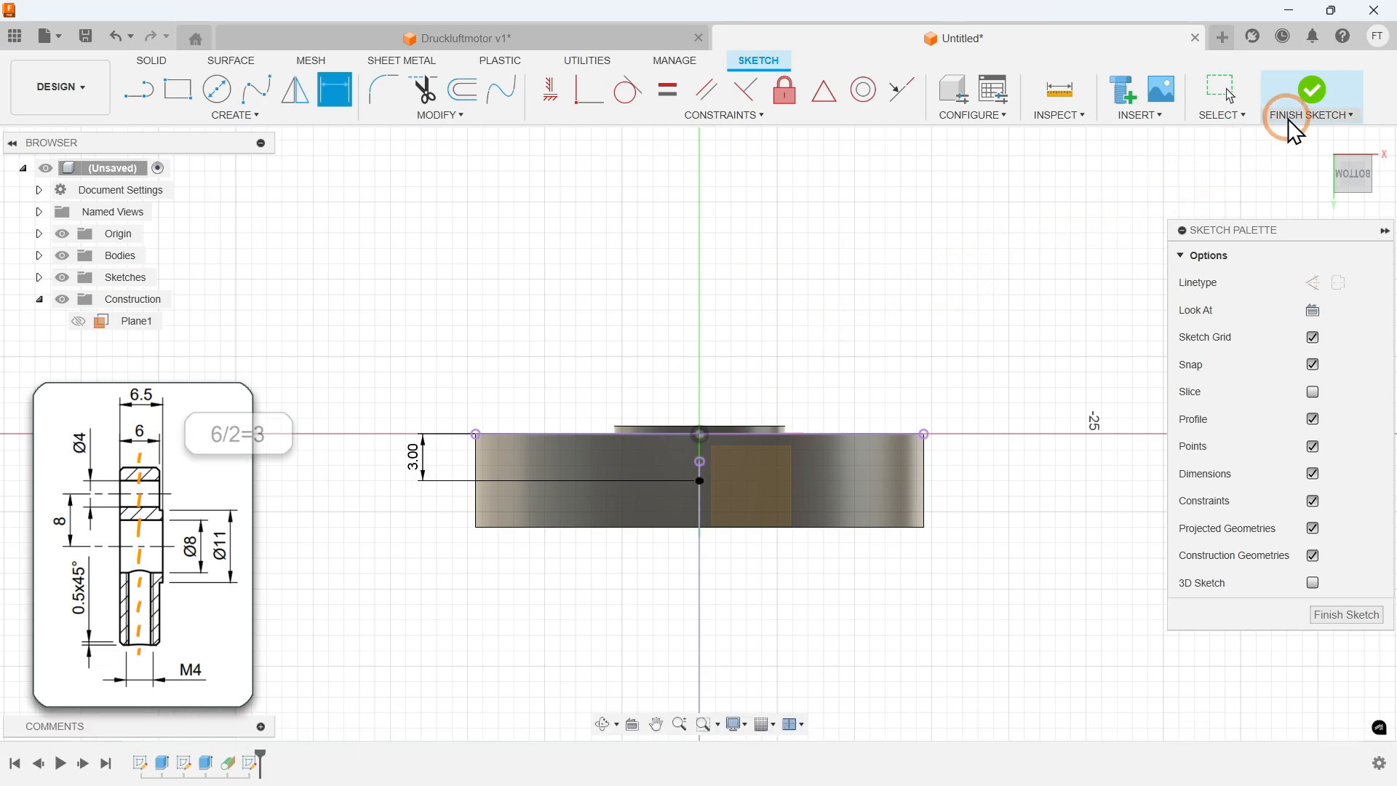
left_click(1304, 92)
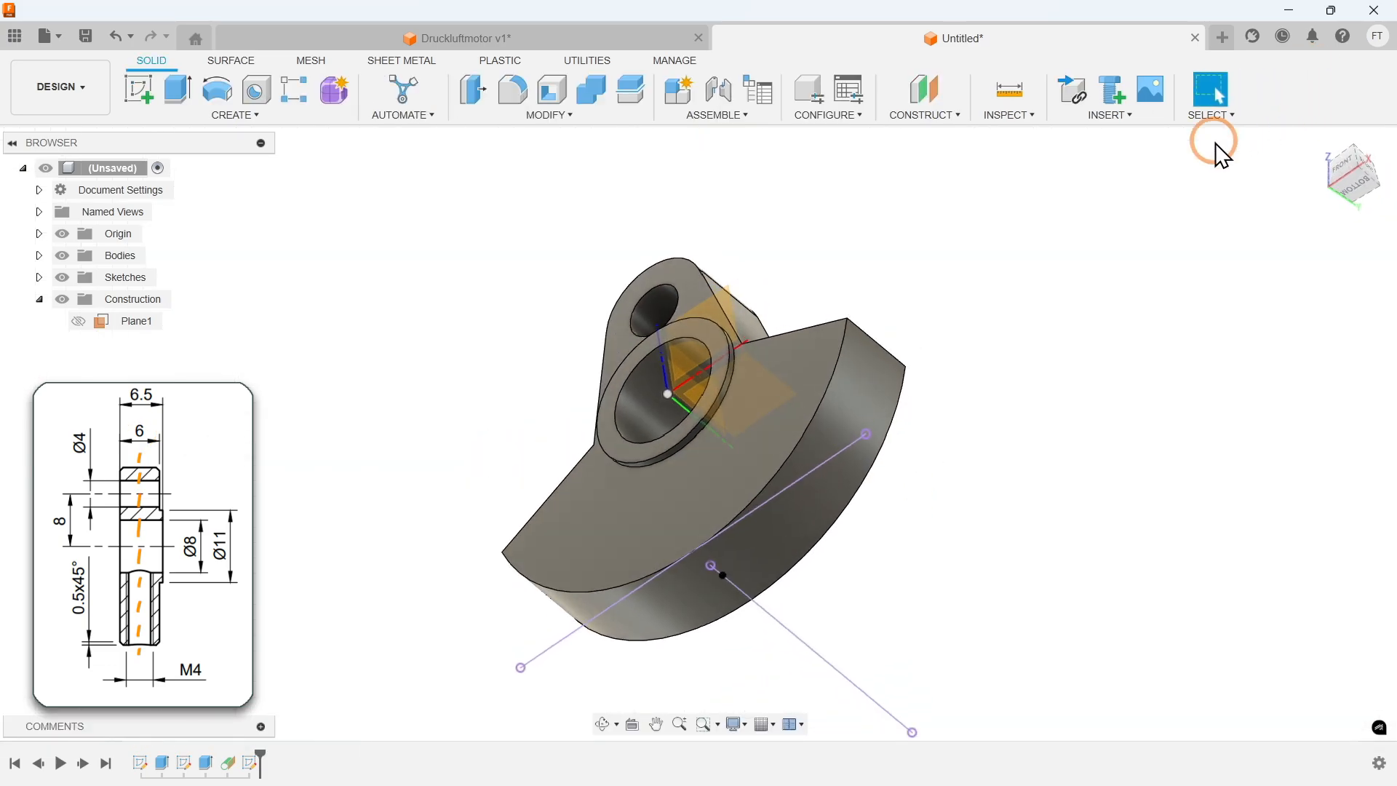
Step: Start a hole on the tangent construction plane Plane1 and snap its centre to the sketch point
left_click(211, 116)
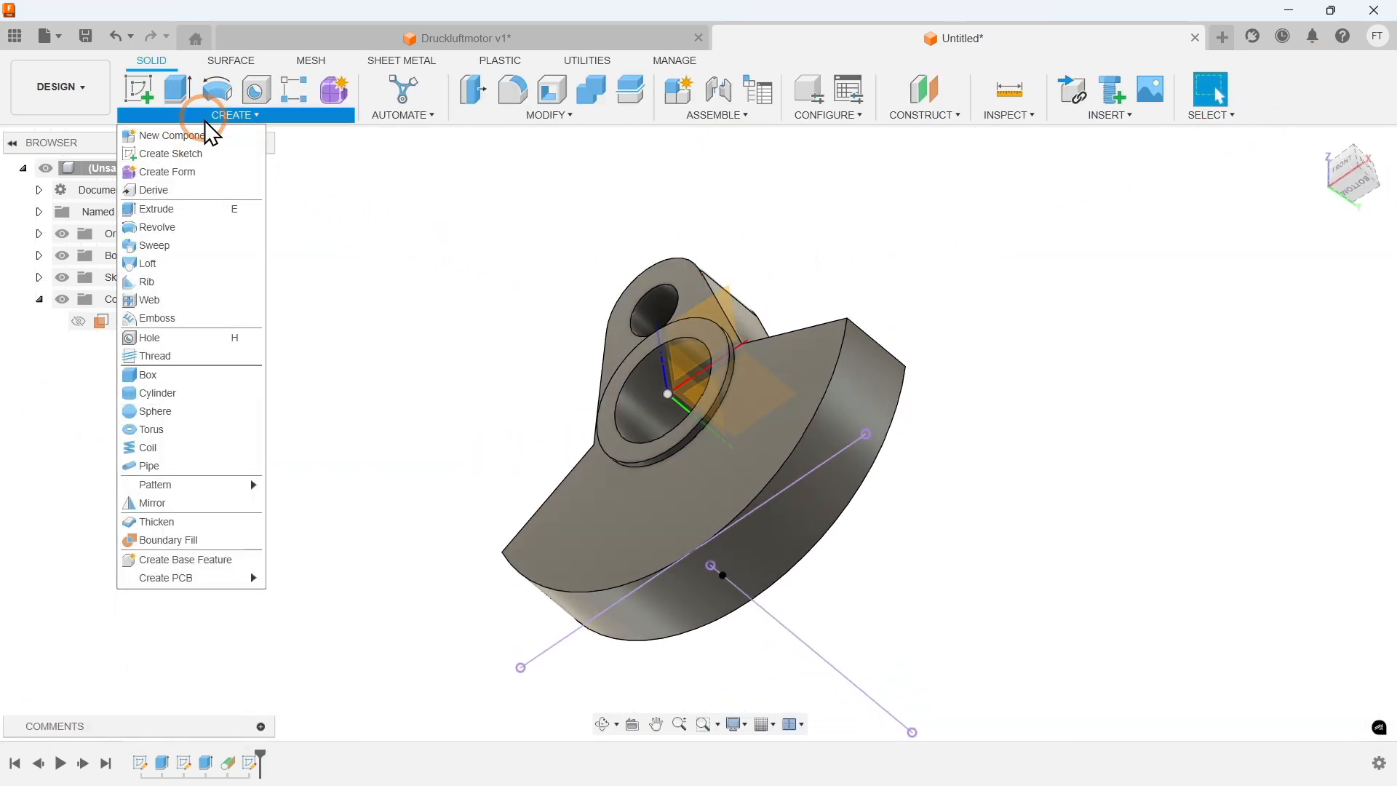
left_click(182, 339)
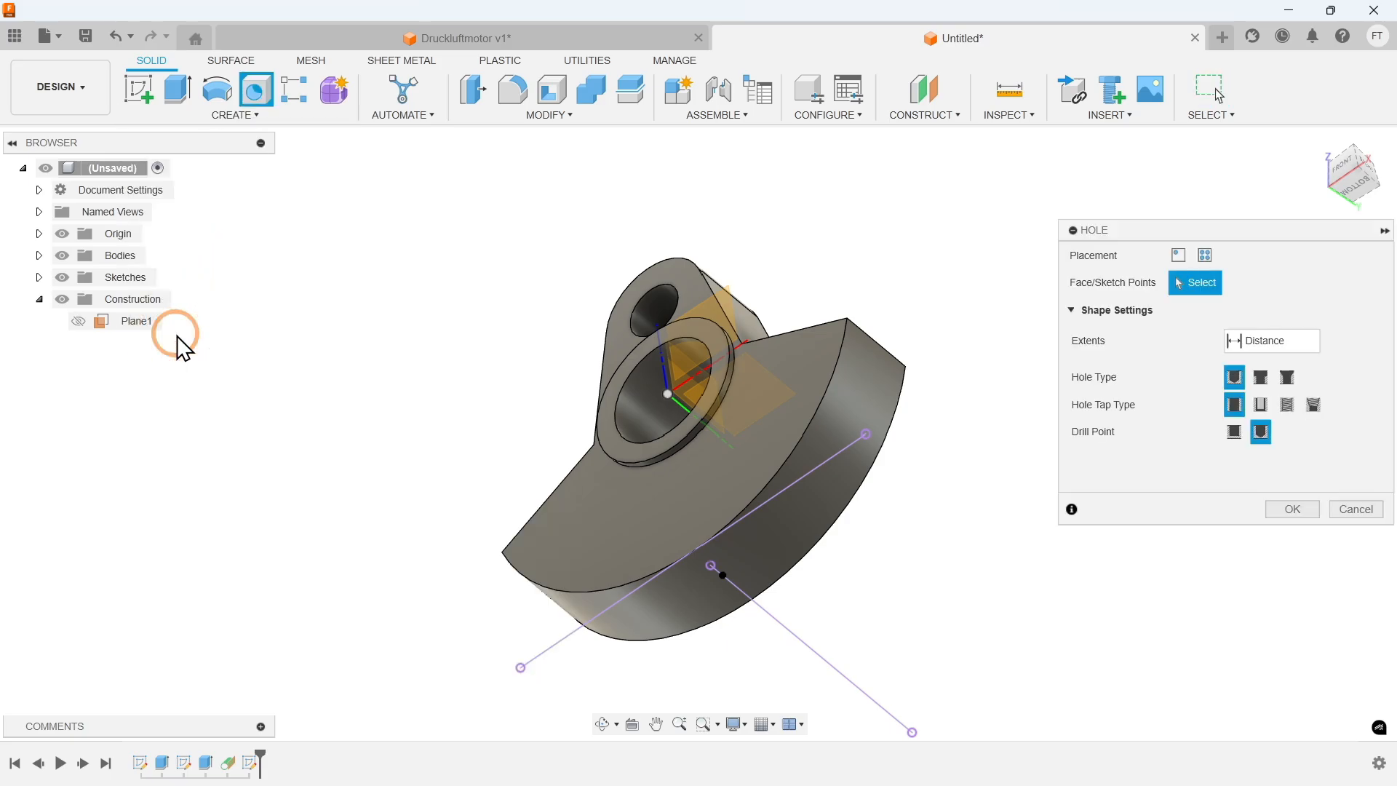
left_click(147, 325)
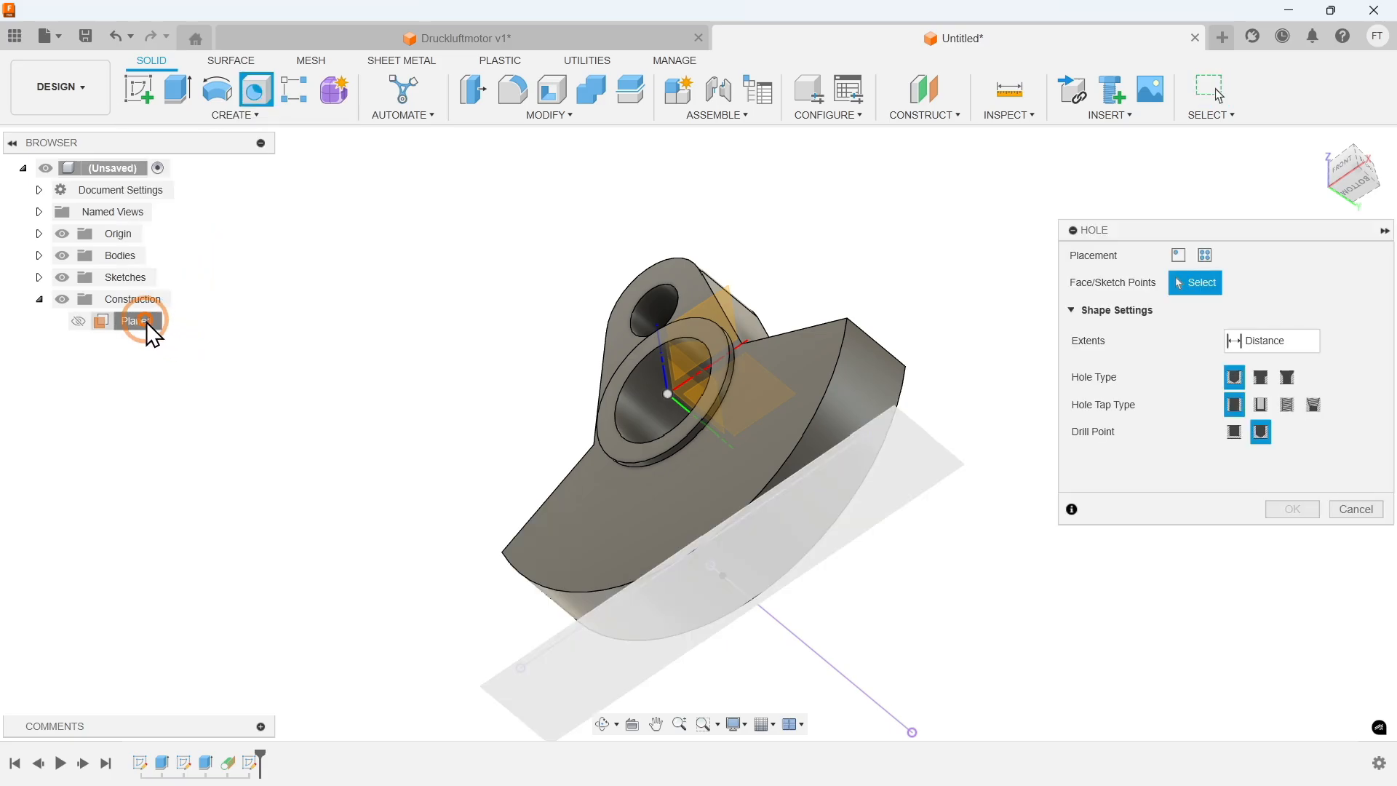
left_click(716, 590)
scroll(715, 588, "up", 6)
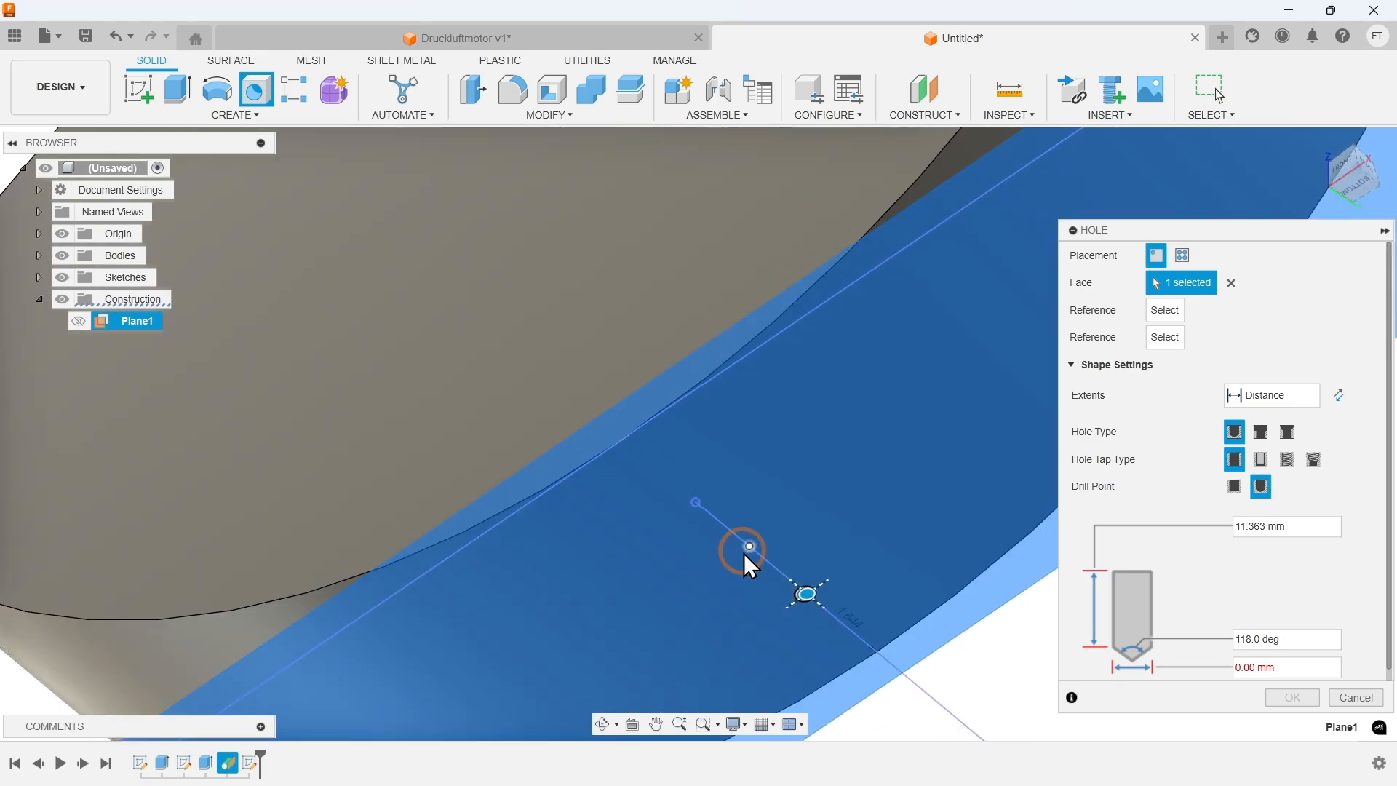
left_click(748, 543)
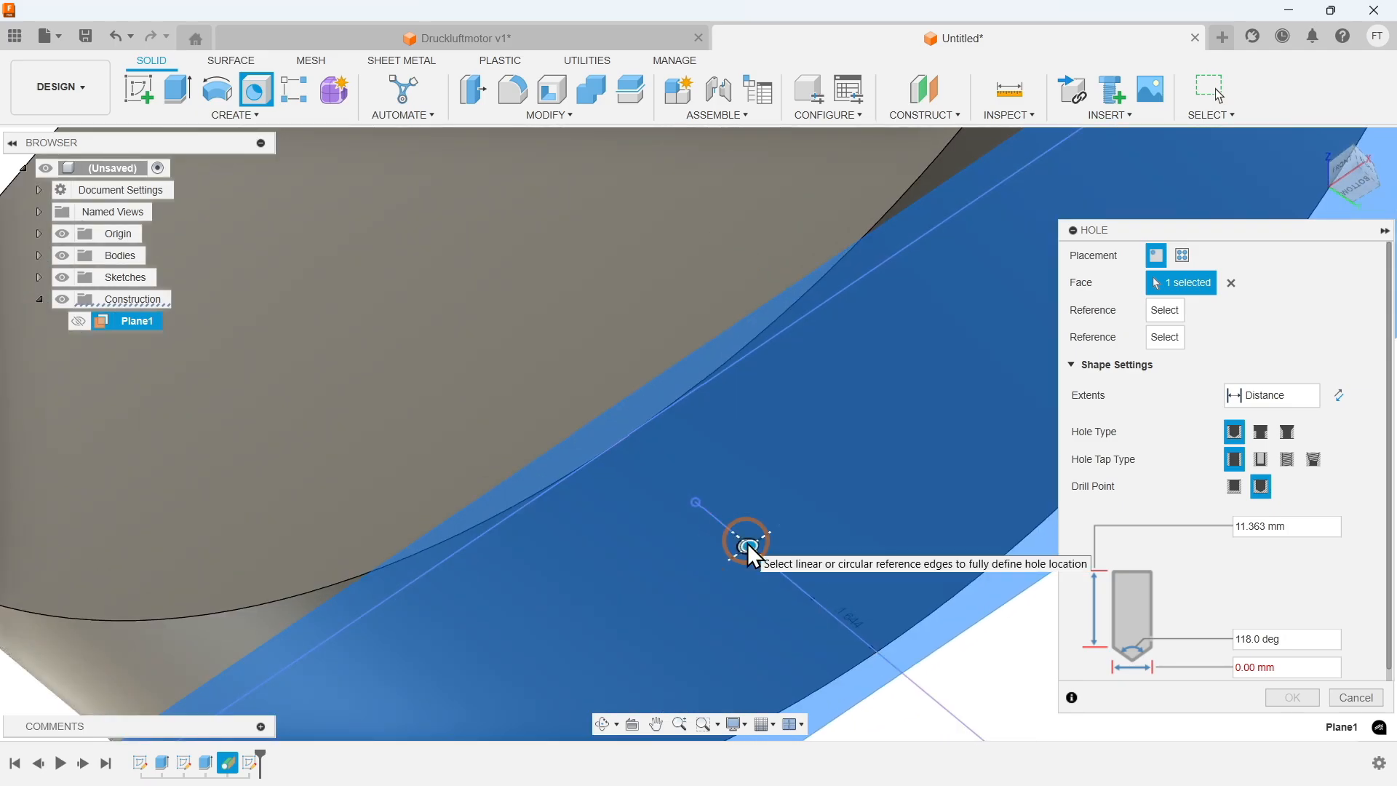
left_click(1082, 542)
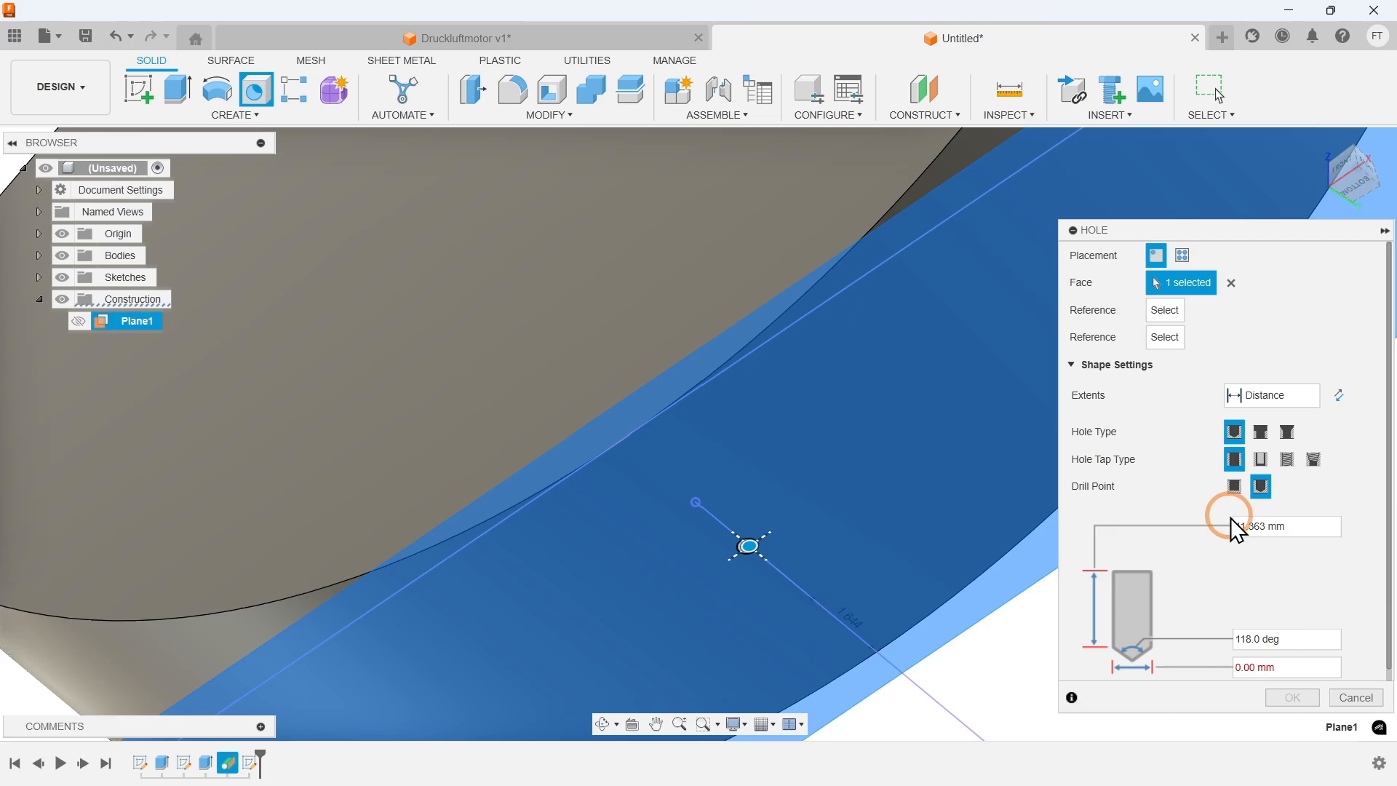
Step: Make the hole tapped, with a thread size of 4.0 mm
left_click(1281, 464)
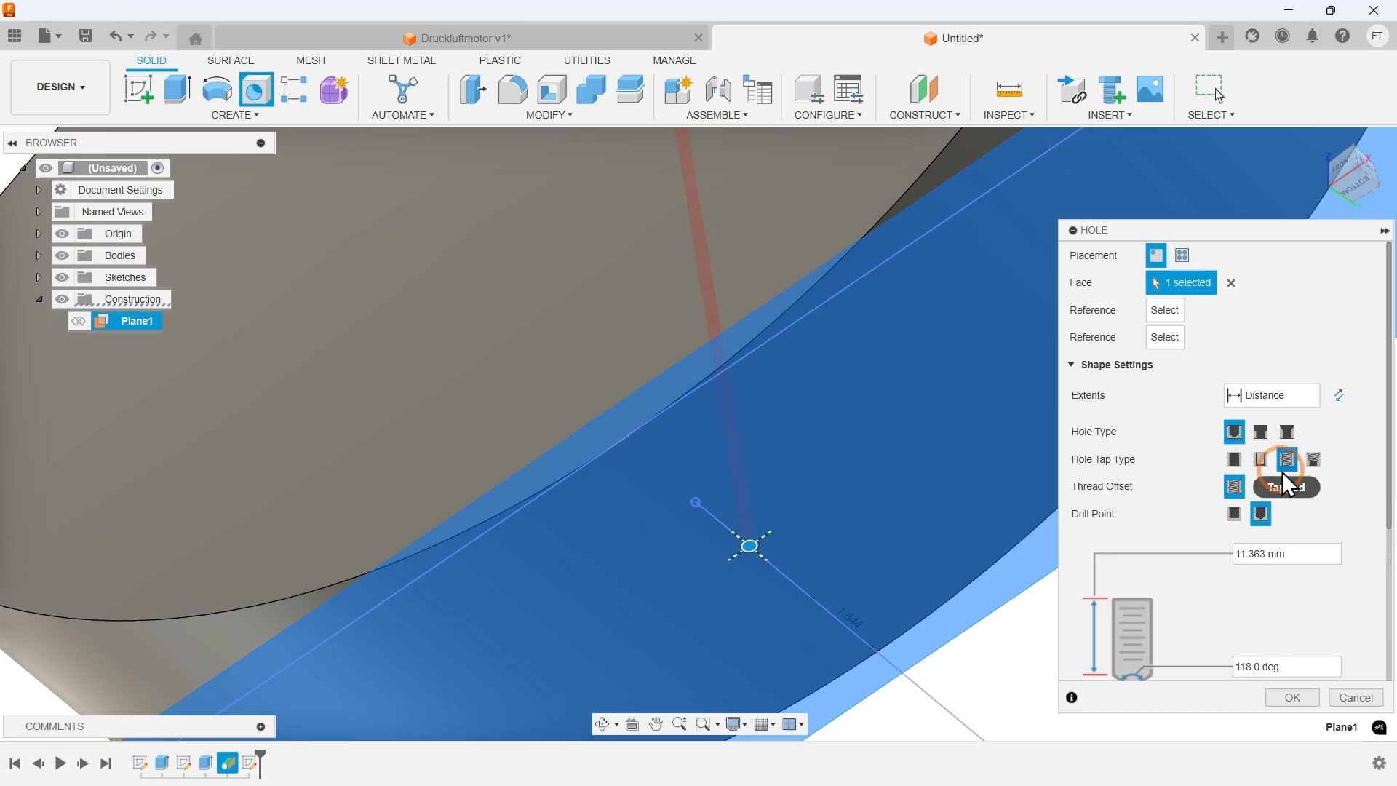
scroll(1282, 472, "down", 3)
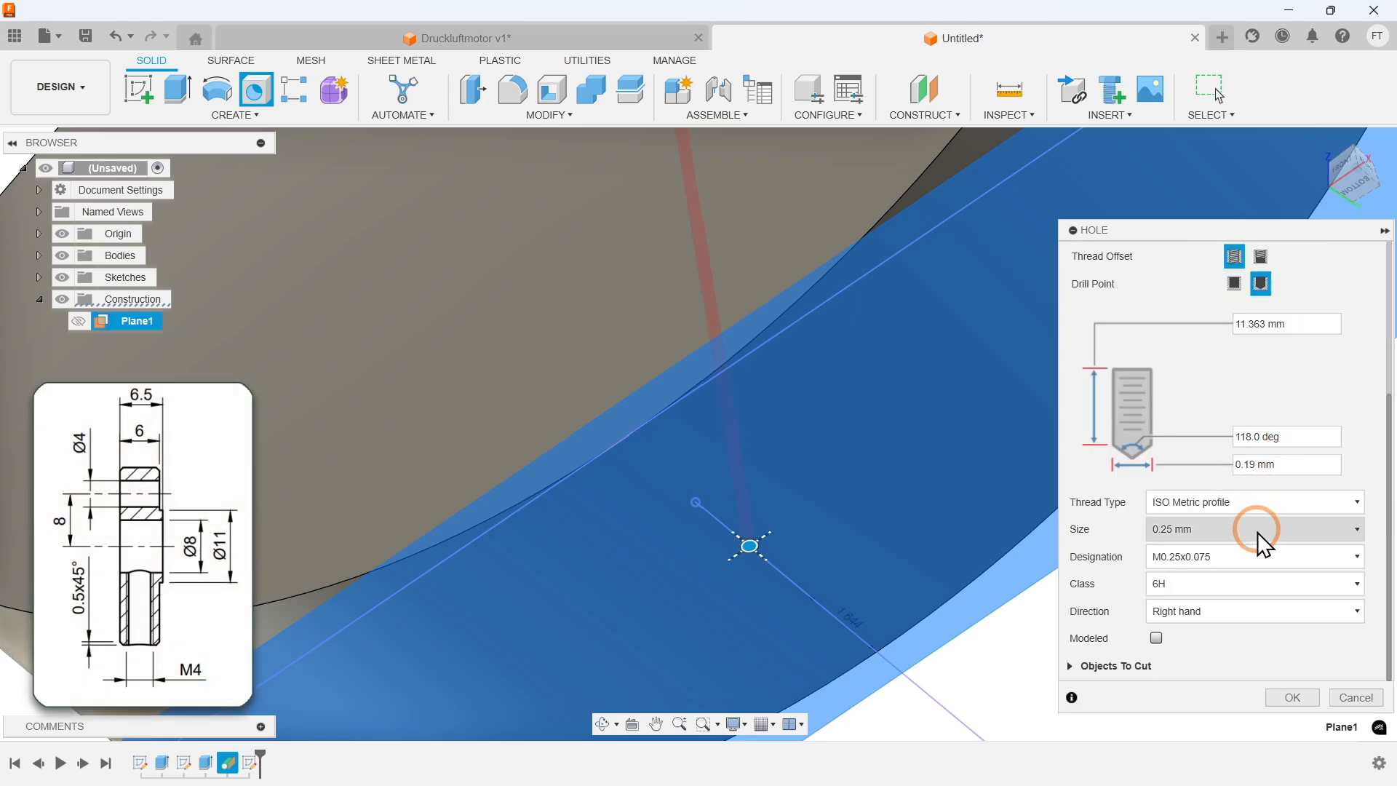
left_click(1252, 537)
scroll(1238, 499, "down", 3)
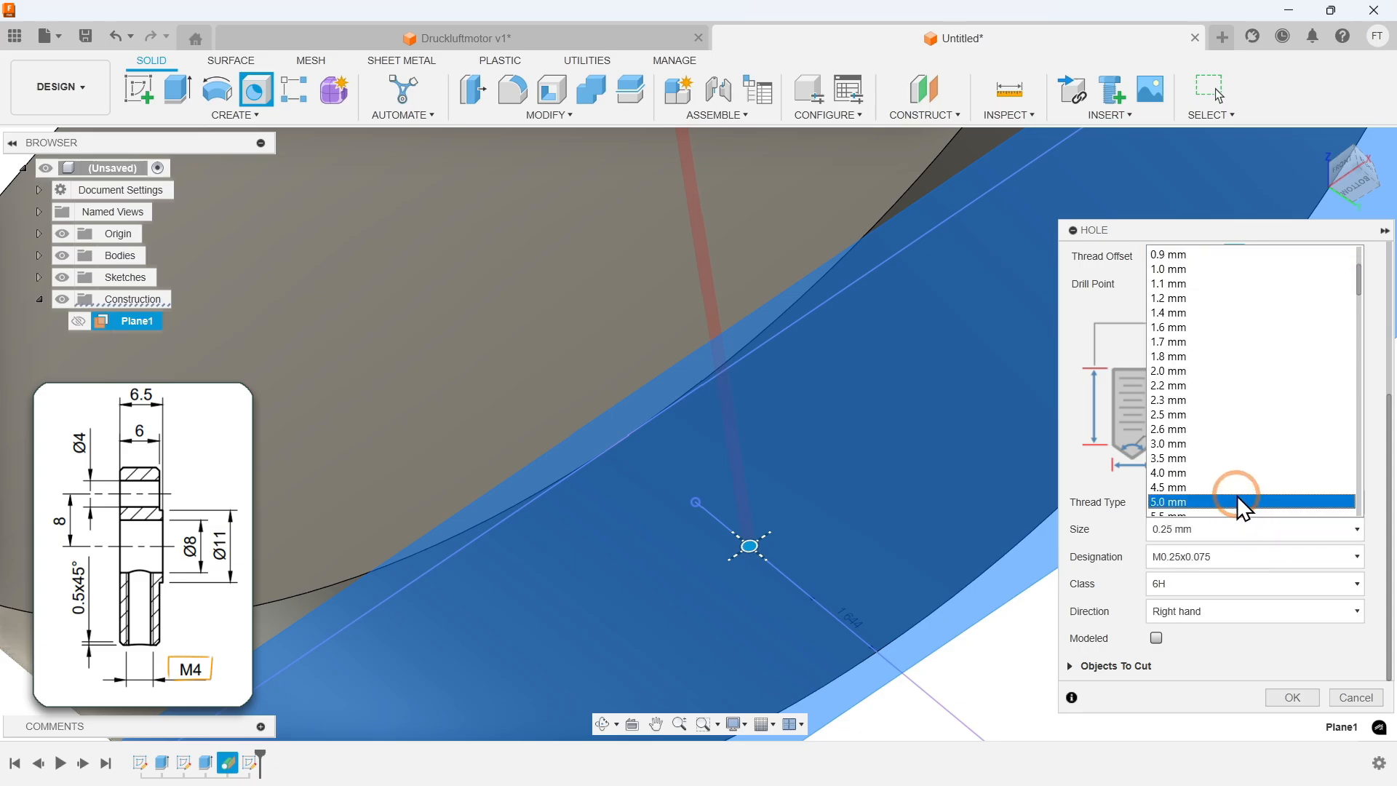
left_click(1236, 473)
Step: Set the tapped hole's extents to To, ending at the inner face of the 8 mm bore, and create the hole
scroll(1233, 473, "up", 5)
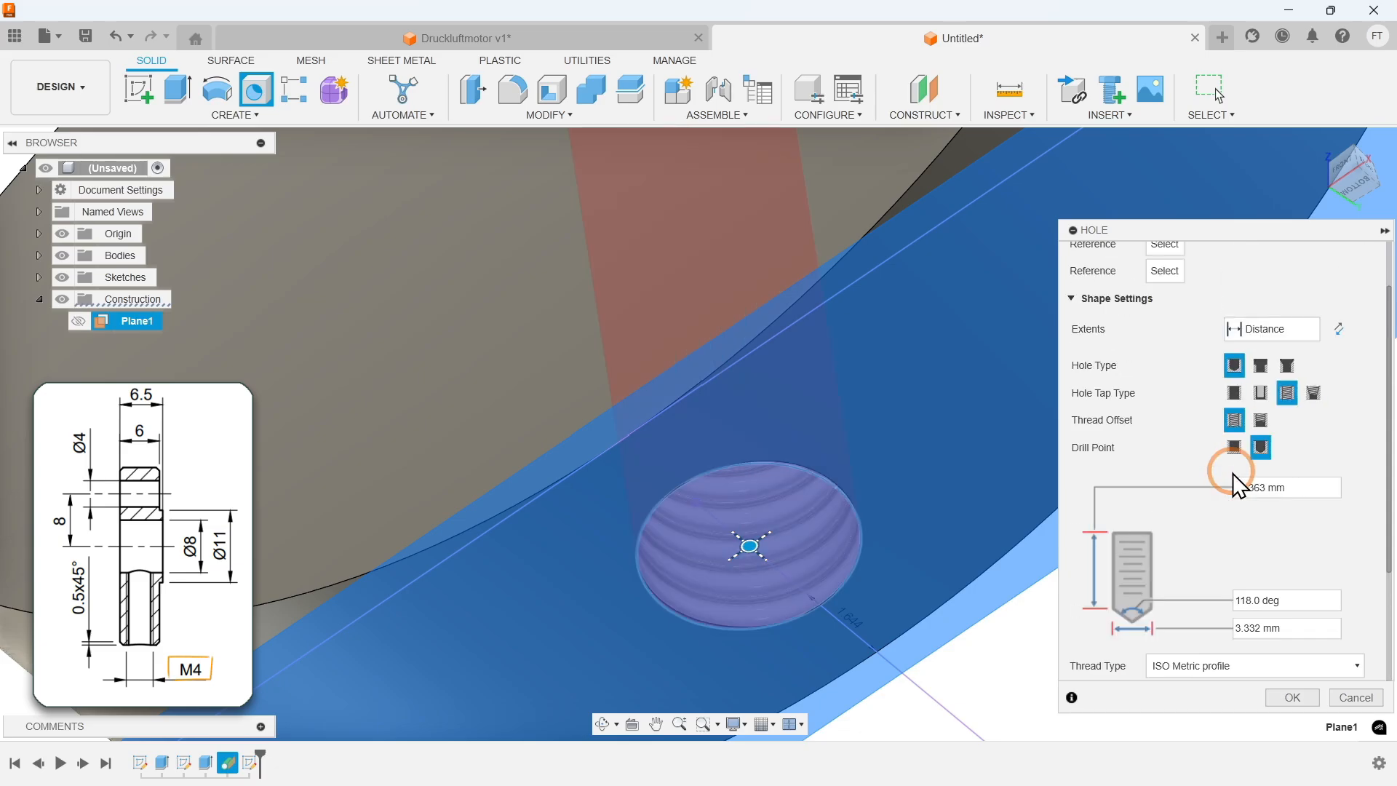
left_click(1257, 399)
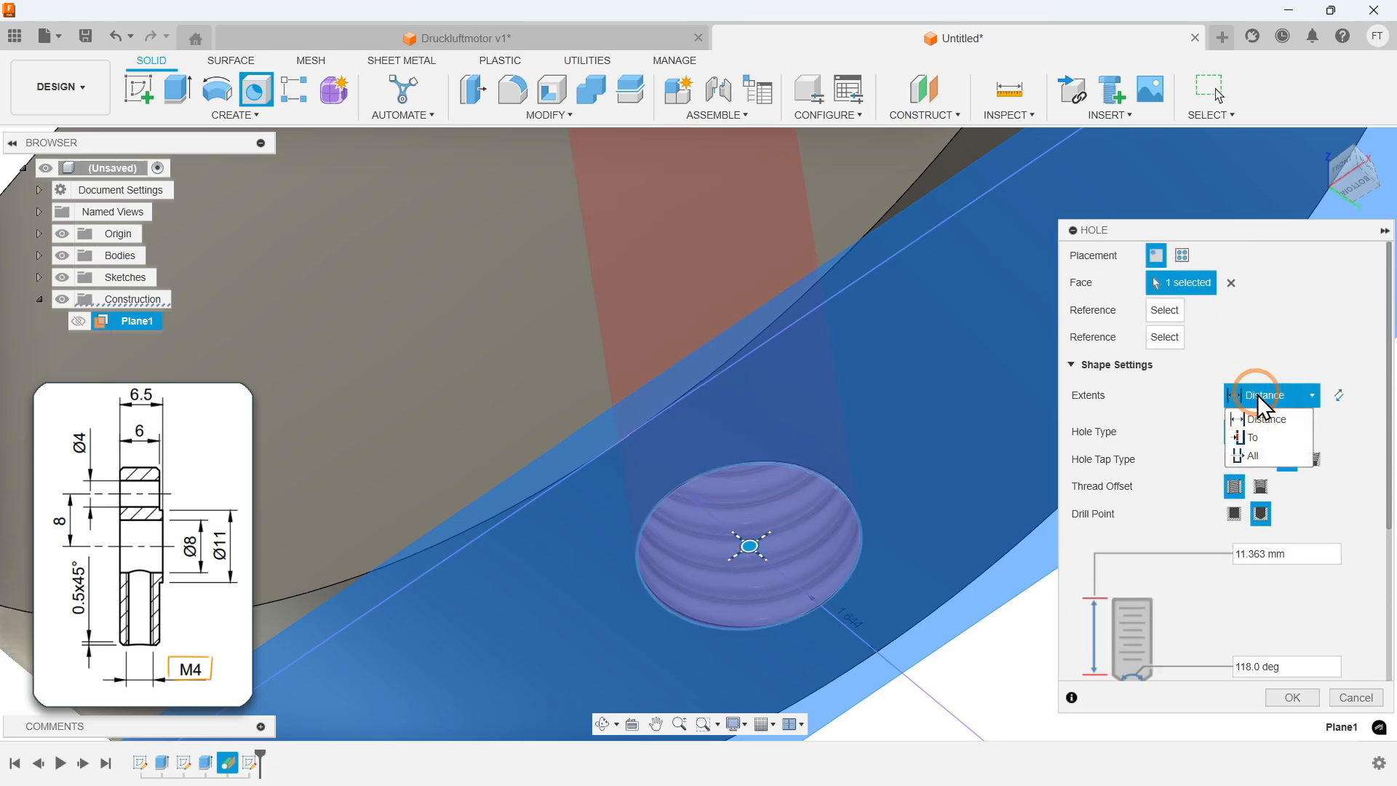
left_click(1268, 432)
middle_click_drag(883, 364, 670, 262, "shift")
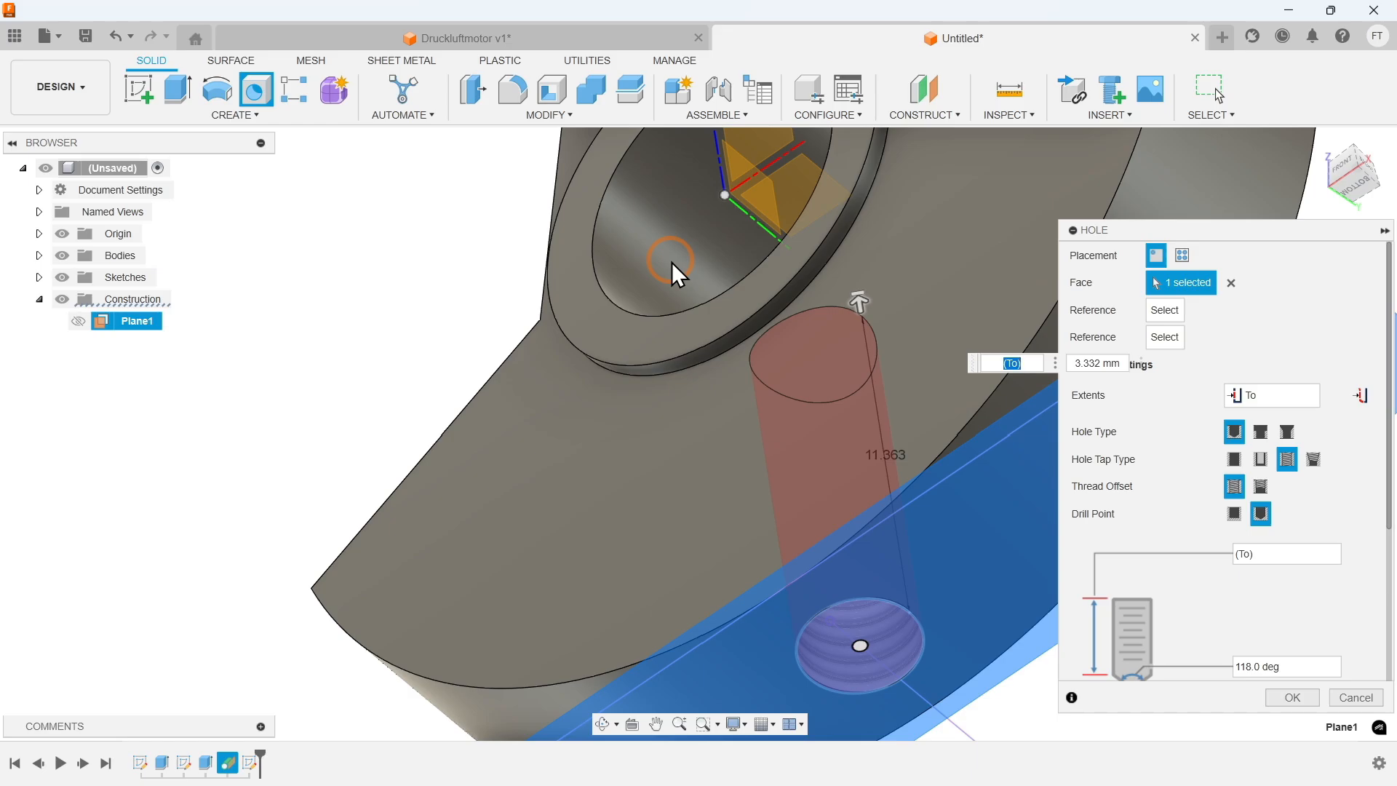
left_click(1293, 693)
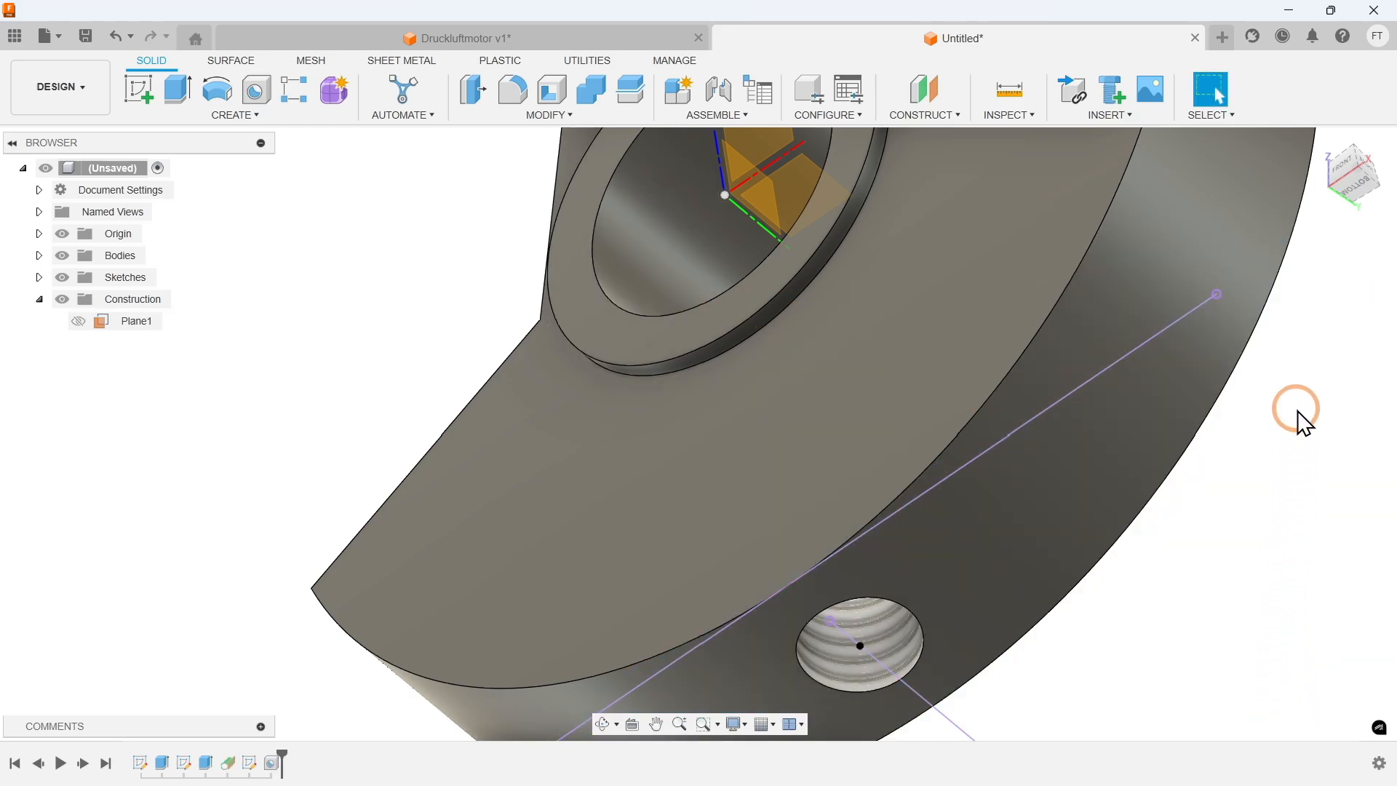
Step: Return to the home view and hide the origin geometry and Sketch3
mouse_move(1321, 193)
left_click(1321, 141)
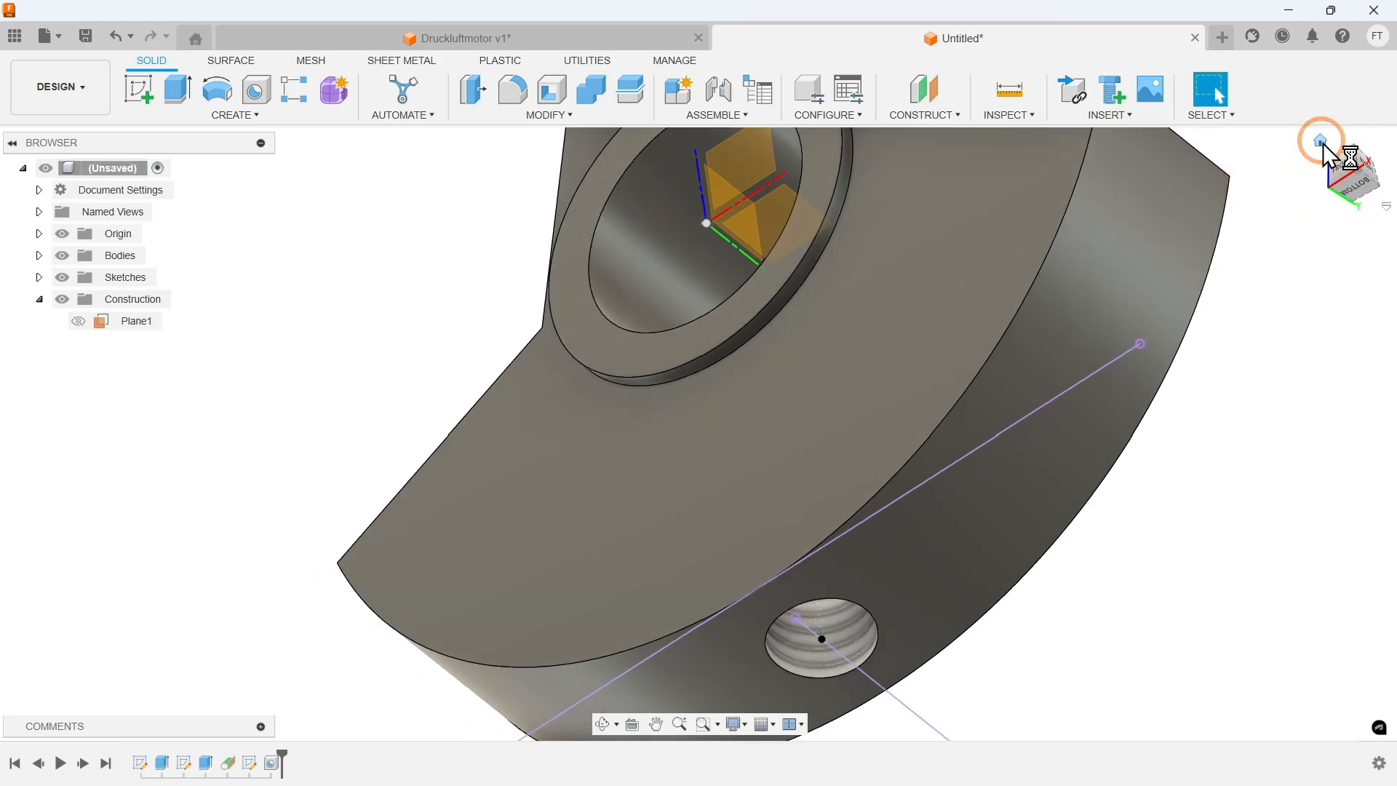
left_click(63, 234)
left_click(40, 278)
left_click(77, 340)
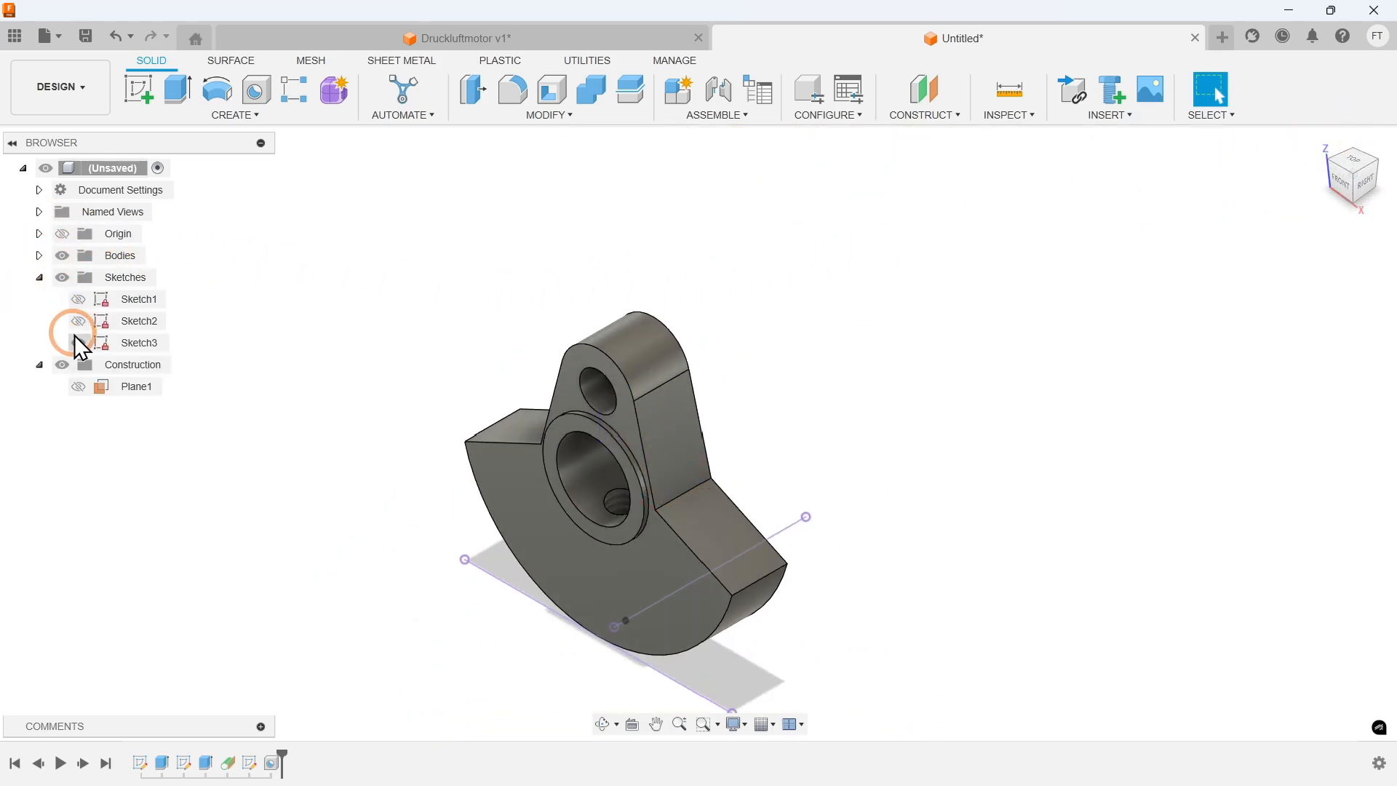
left_click(39, 278)
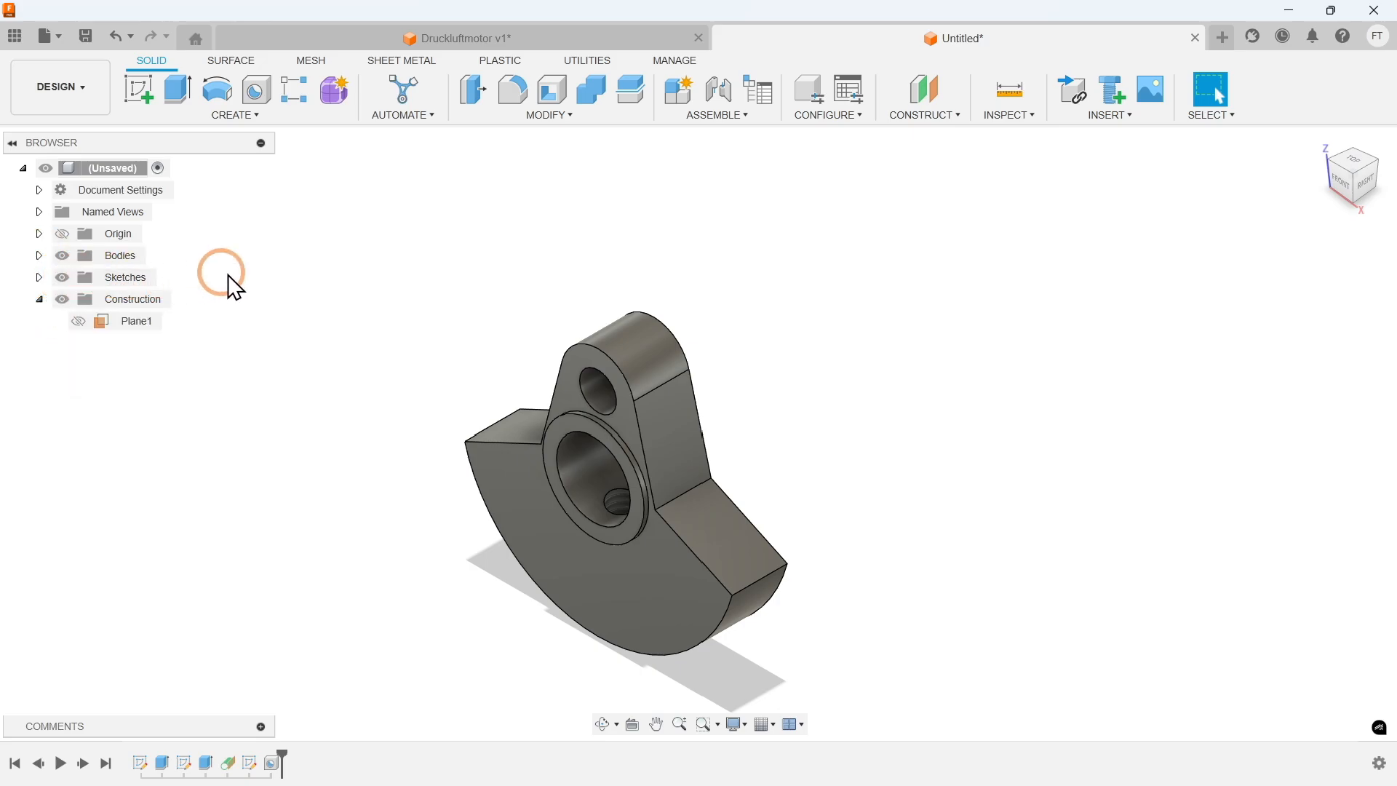
Step: Fillet the two inner corner edges and the two outer corner edges of the web with a 2 mm radius
left_click(531, 116)
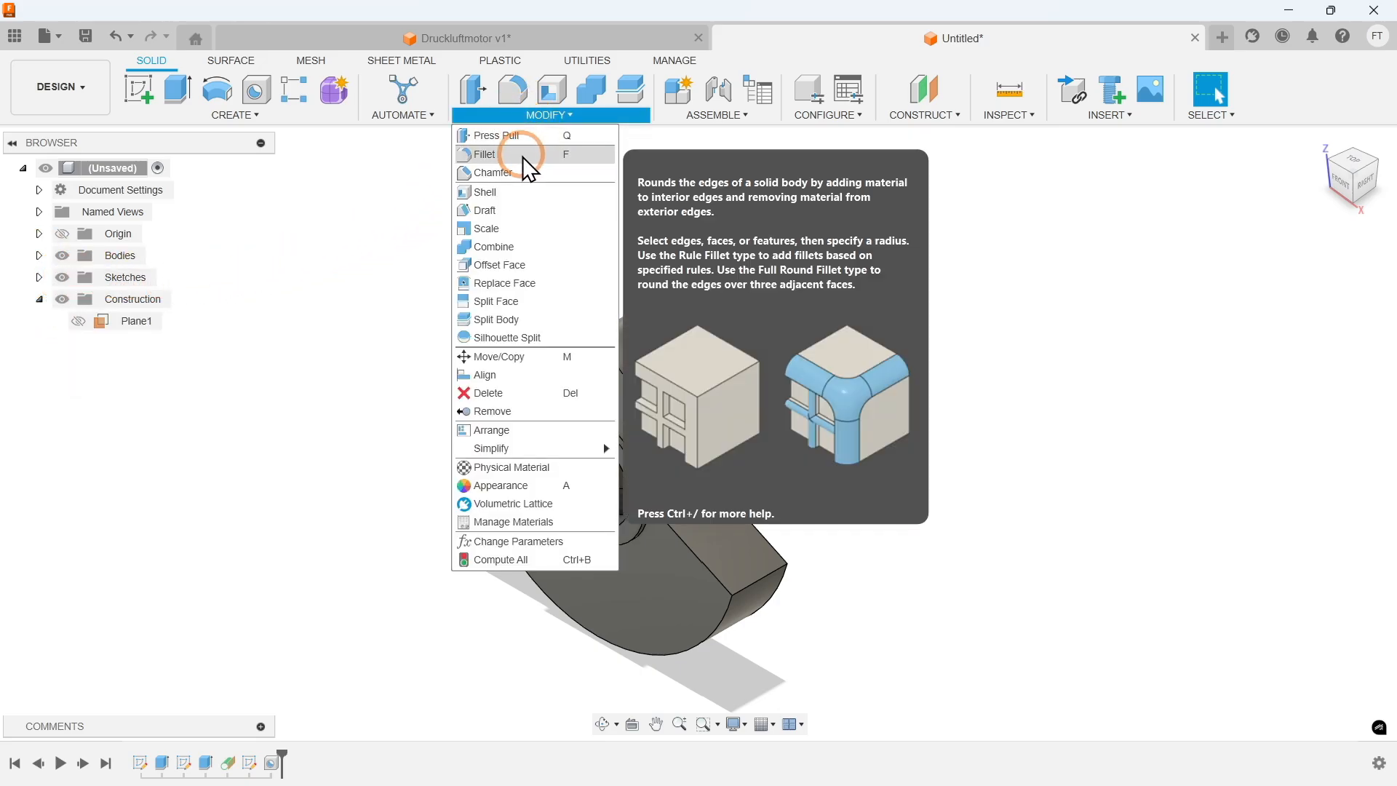
left_click(523, 156)
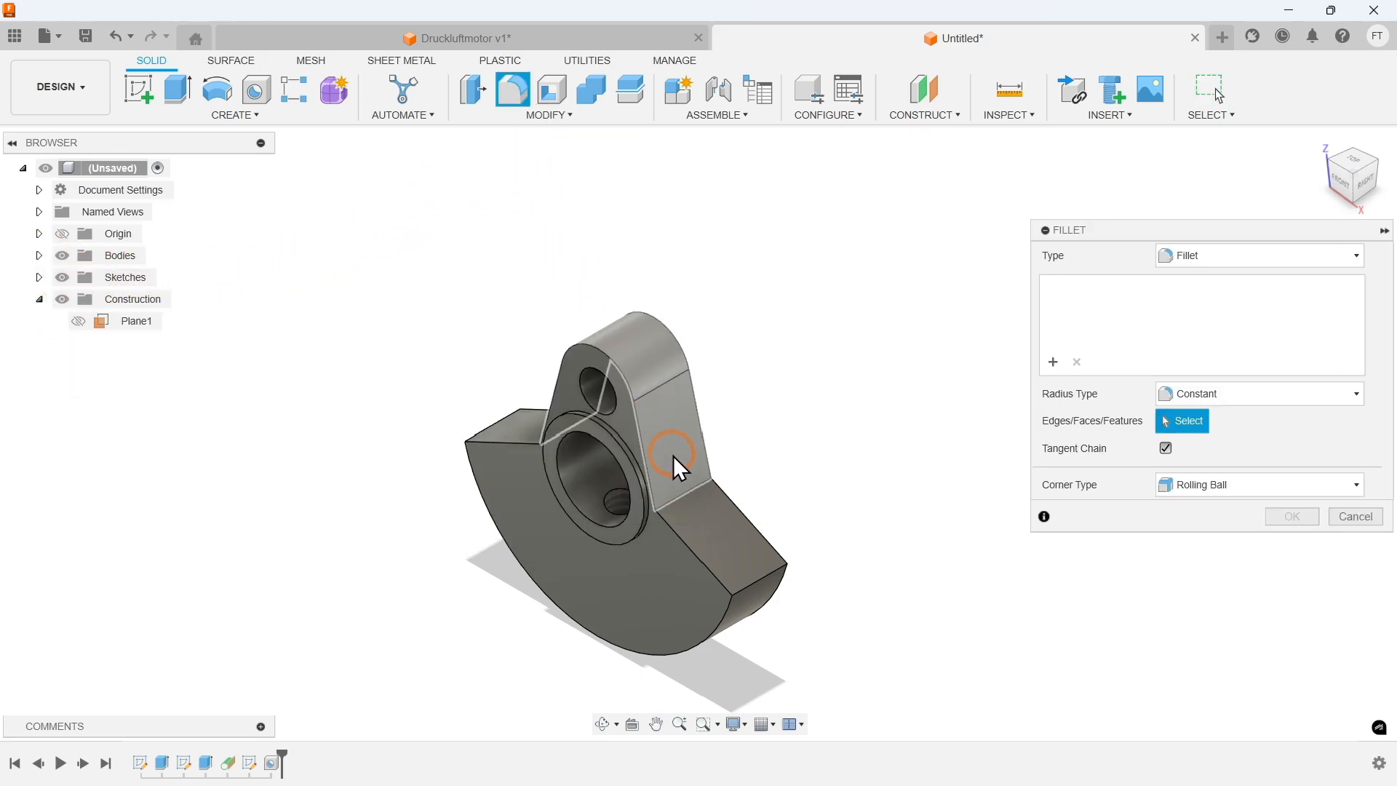
left_click(687, 488)
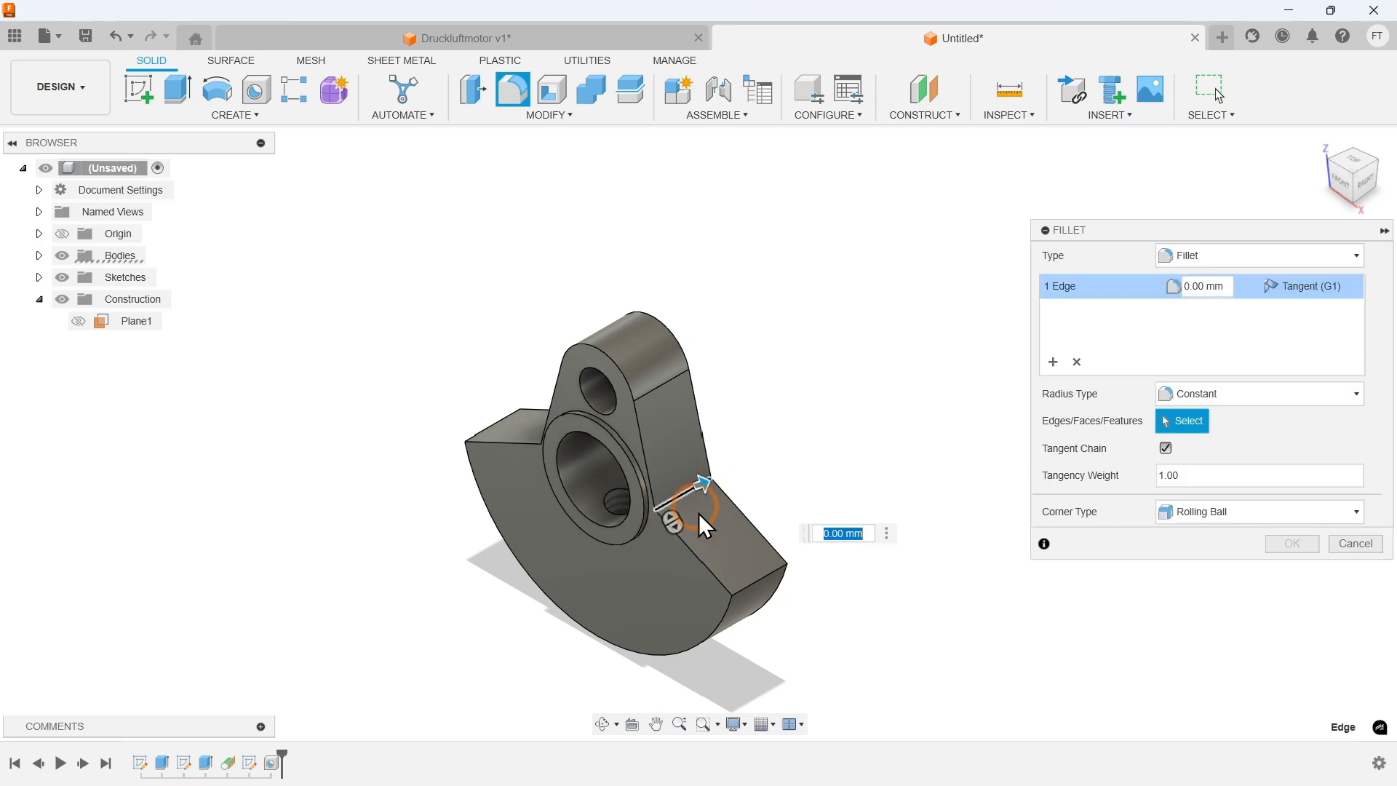
left_click(754, 580)
middle_click_drag(754, 580, 864, 536, "shift")
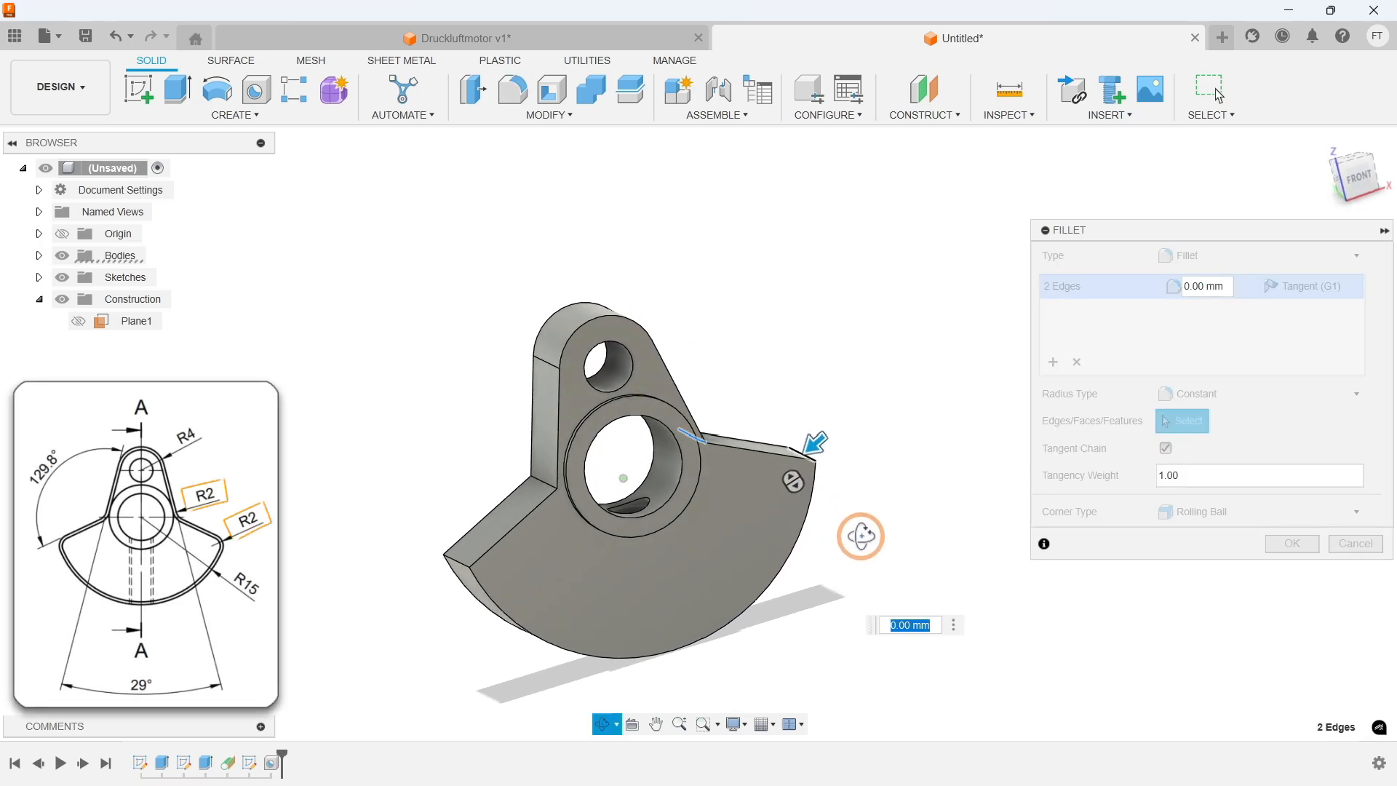
left_click(543, 486)
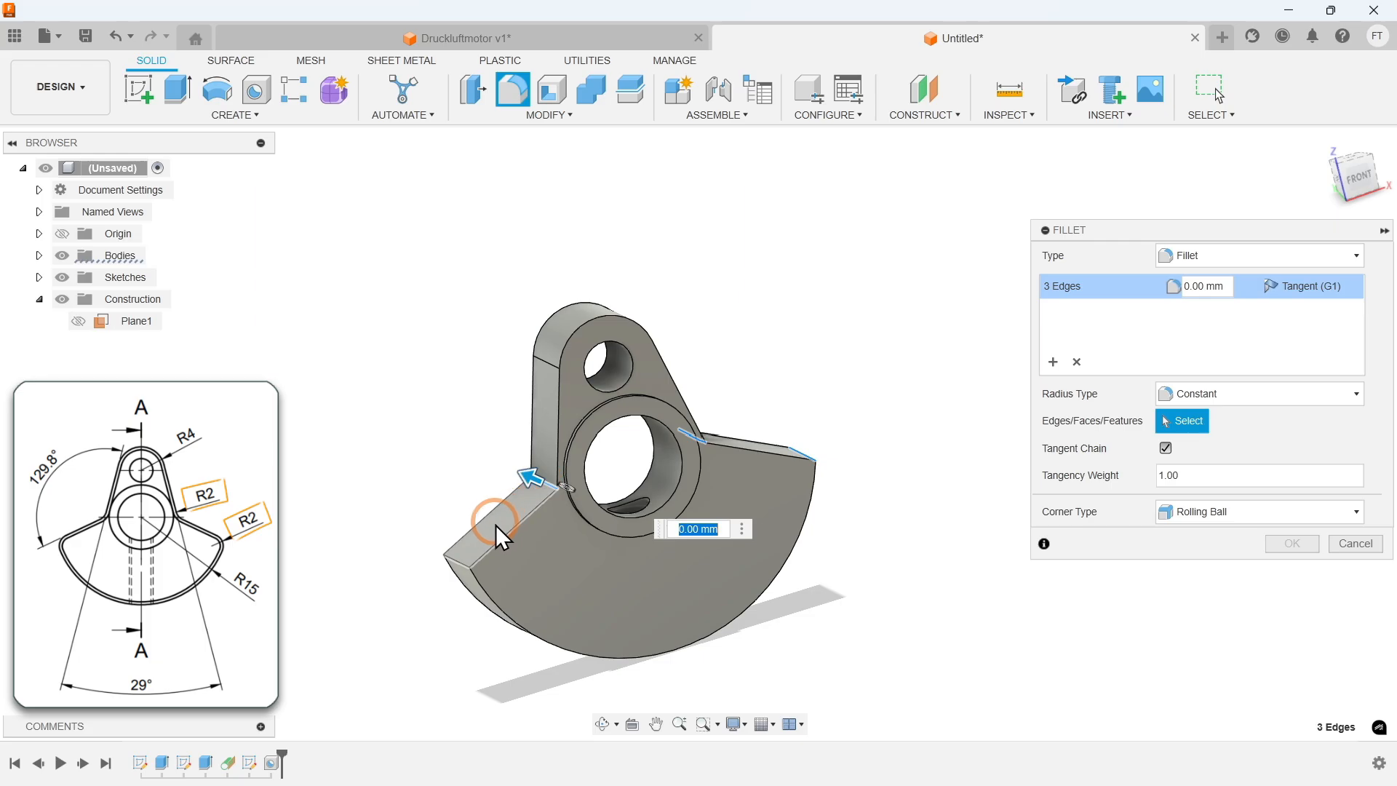
left_click(466, 571)
type("2")
key("Return")
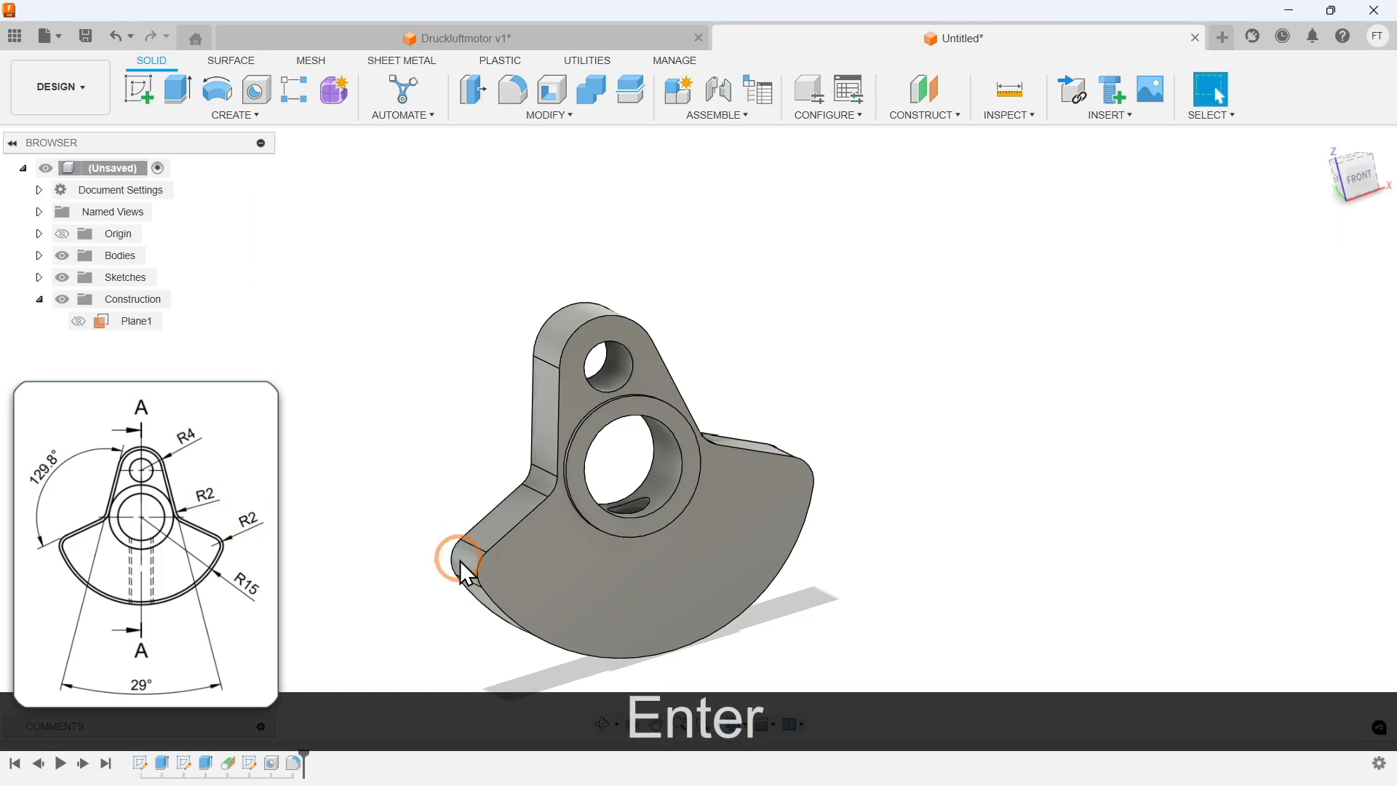
Step: Chamfer the outer contour edges on both the front and back faces of the web by an equal distance of 0.5 mm
left_click(574, 118)
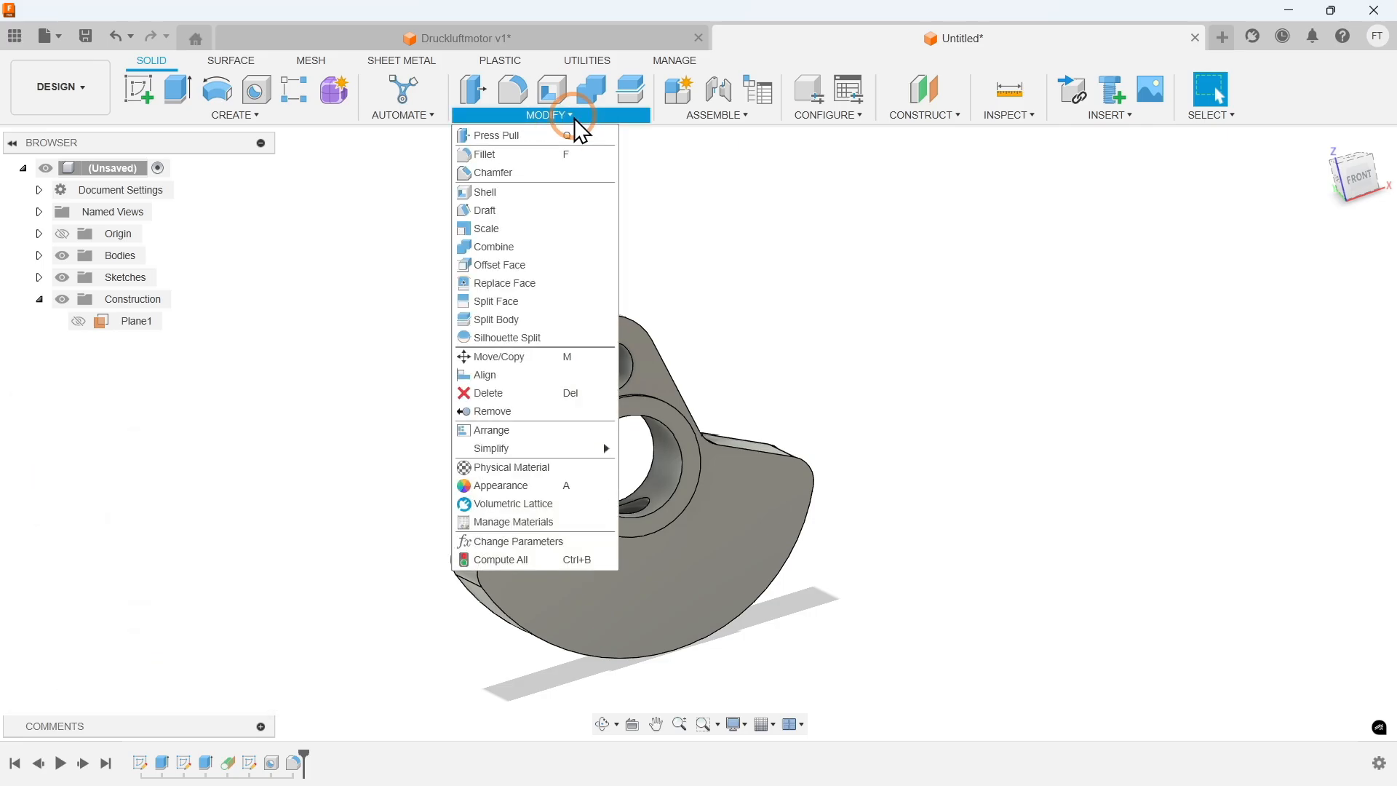
left_click(554, 173)
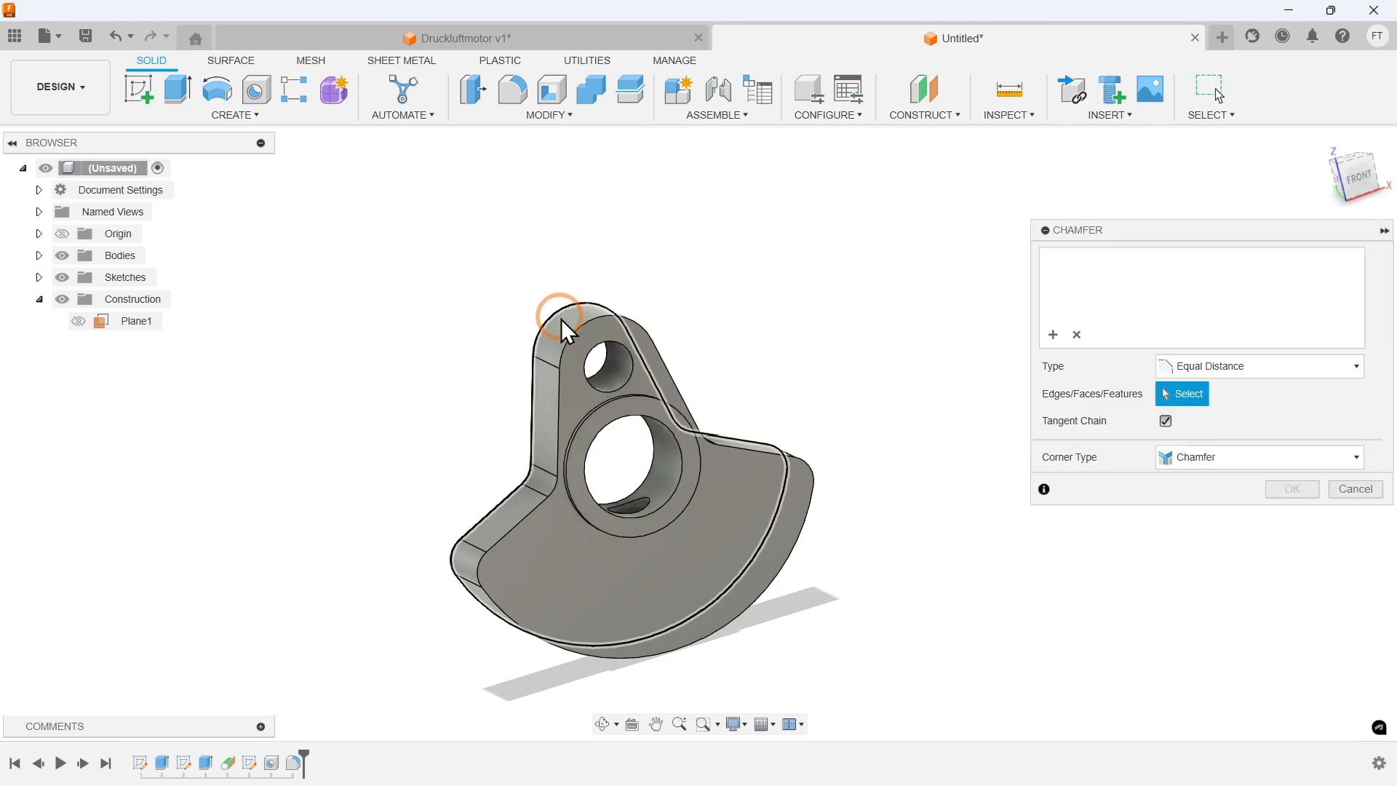
left_click(566, 340)
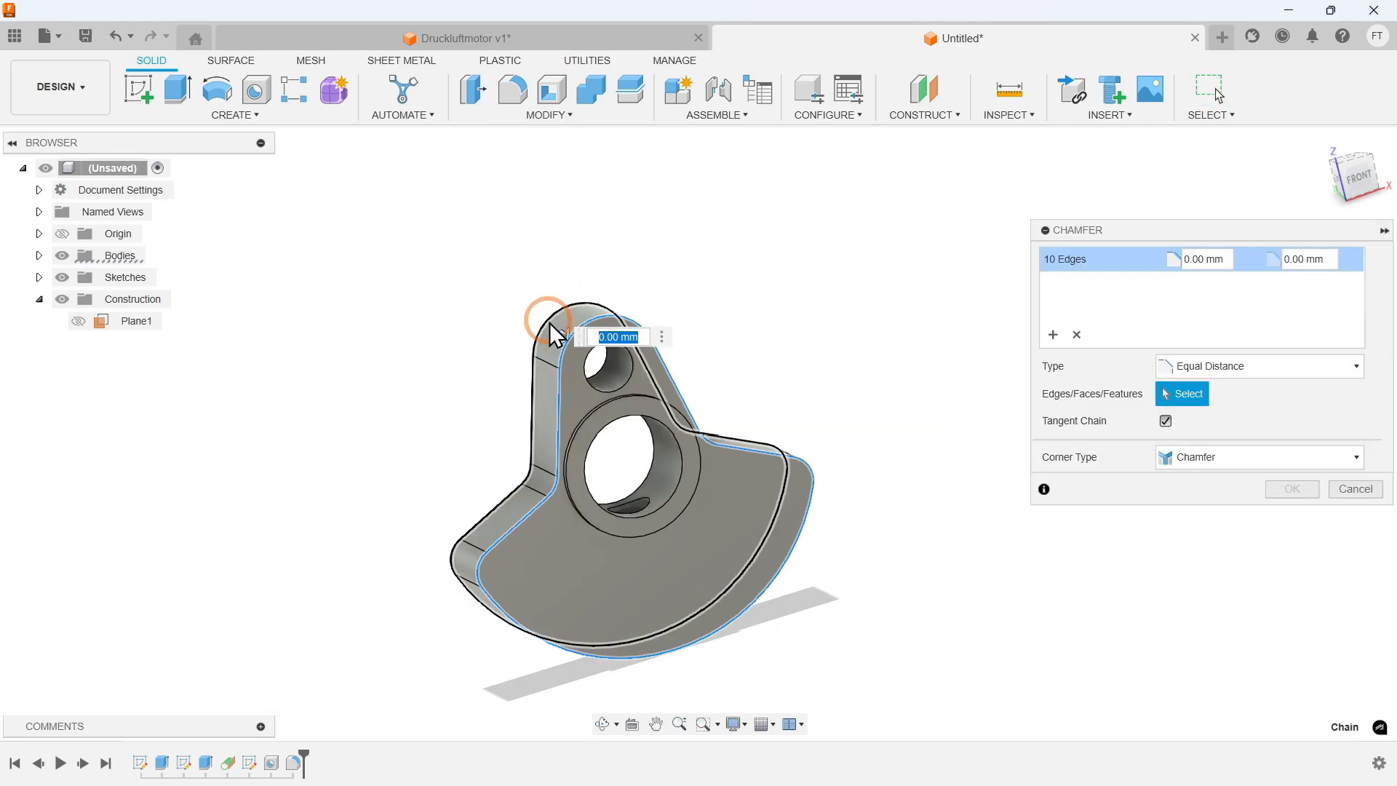
left_click(550, 324)
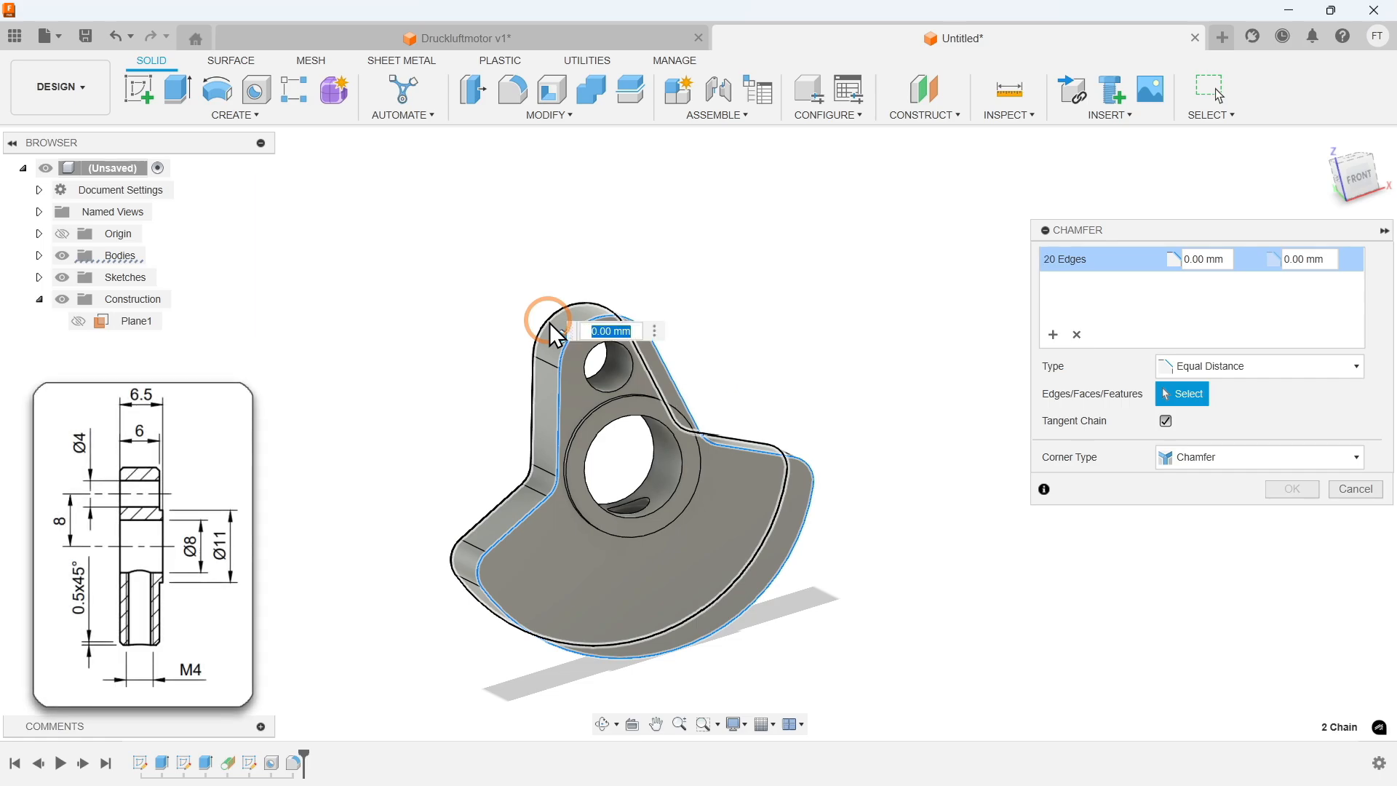
type("0")
type(".5")
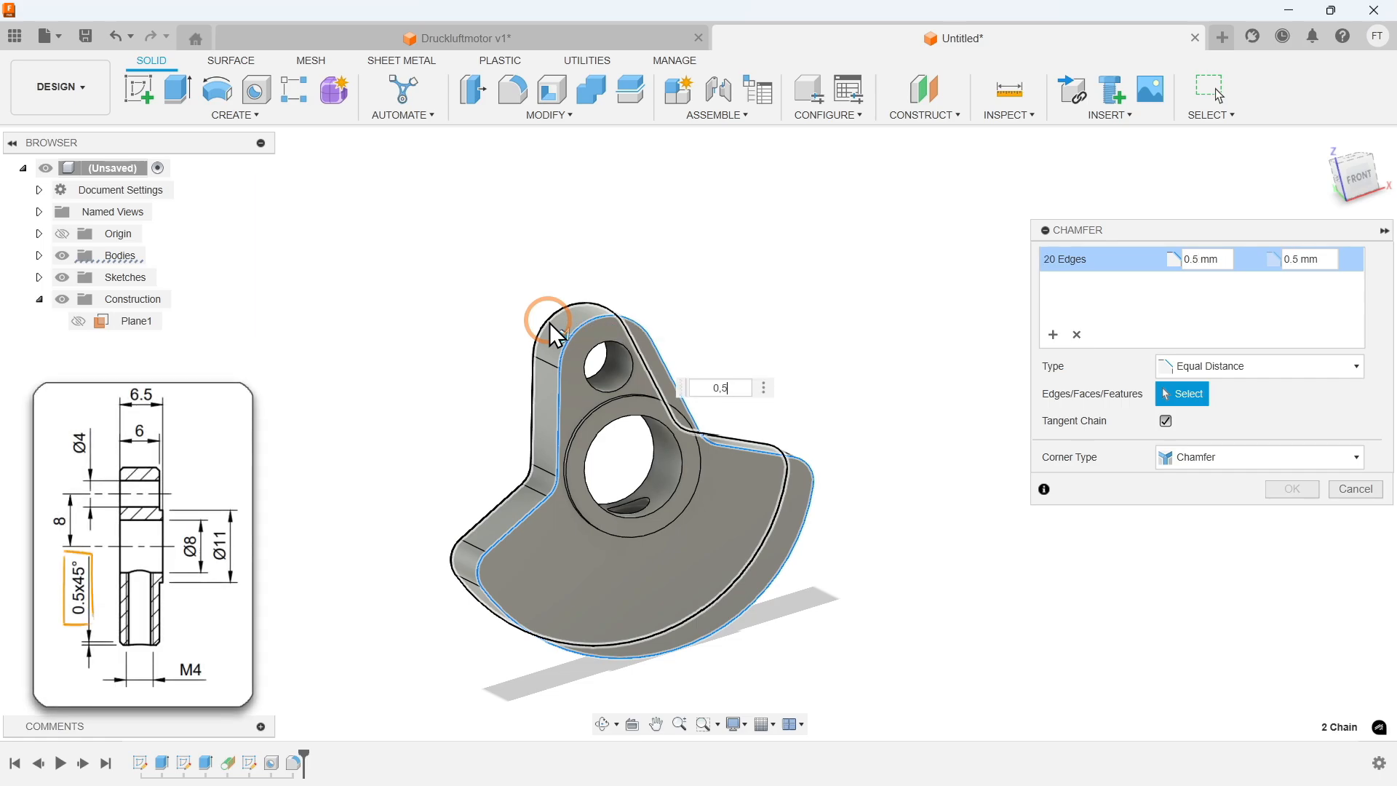
key("Return")
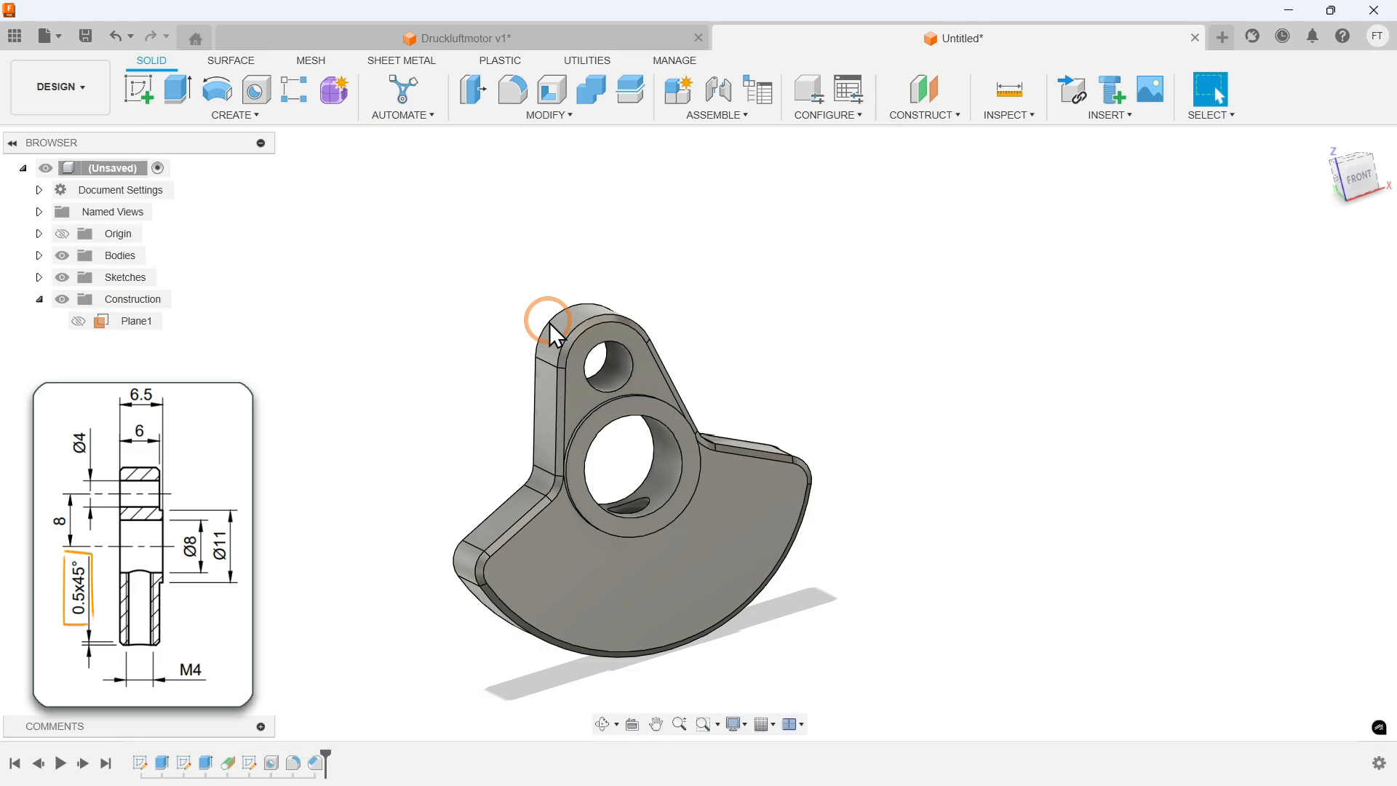
Step: Assign a brownish, bronze-toned metal from the Fusion Material Library to the crank web body as its physical material
left_click(1320, 140)
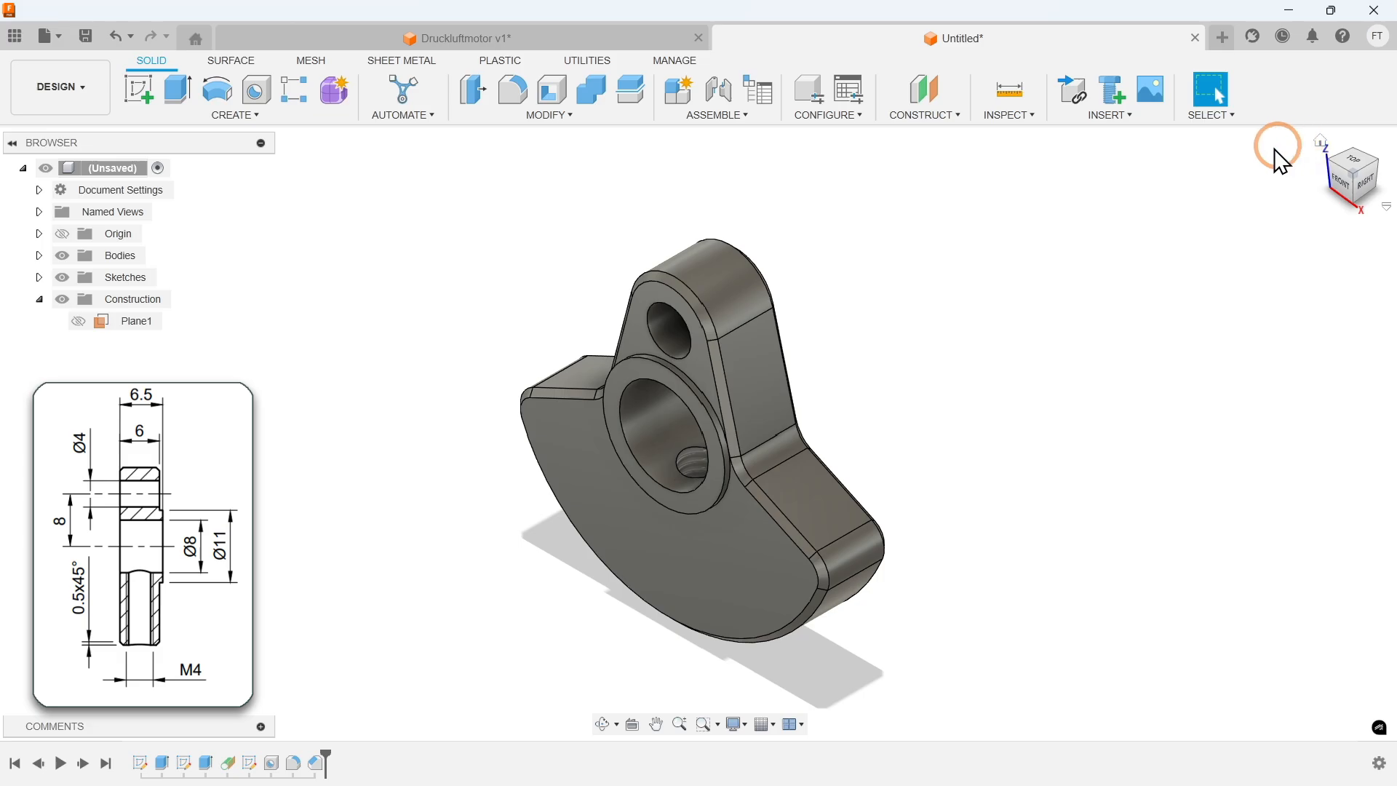
left_click(587, 120)
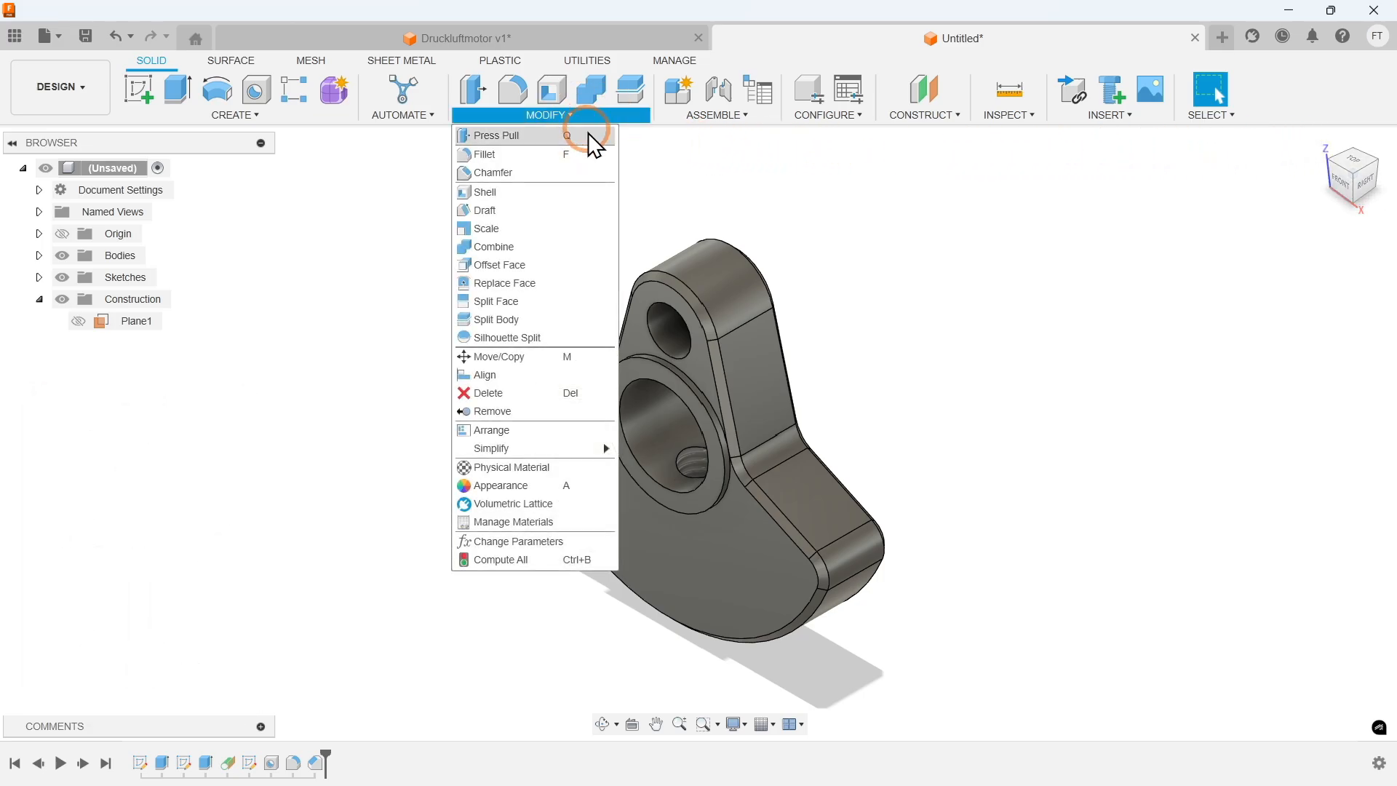
left_click(559, 466)
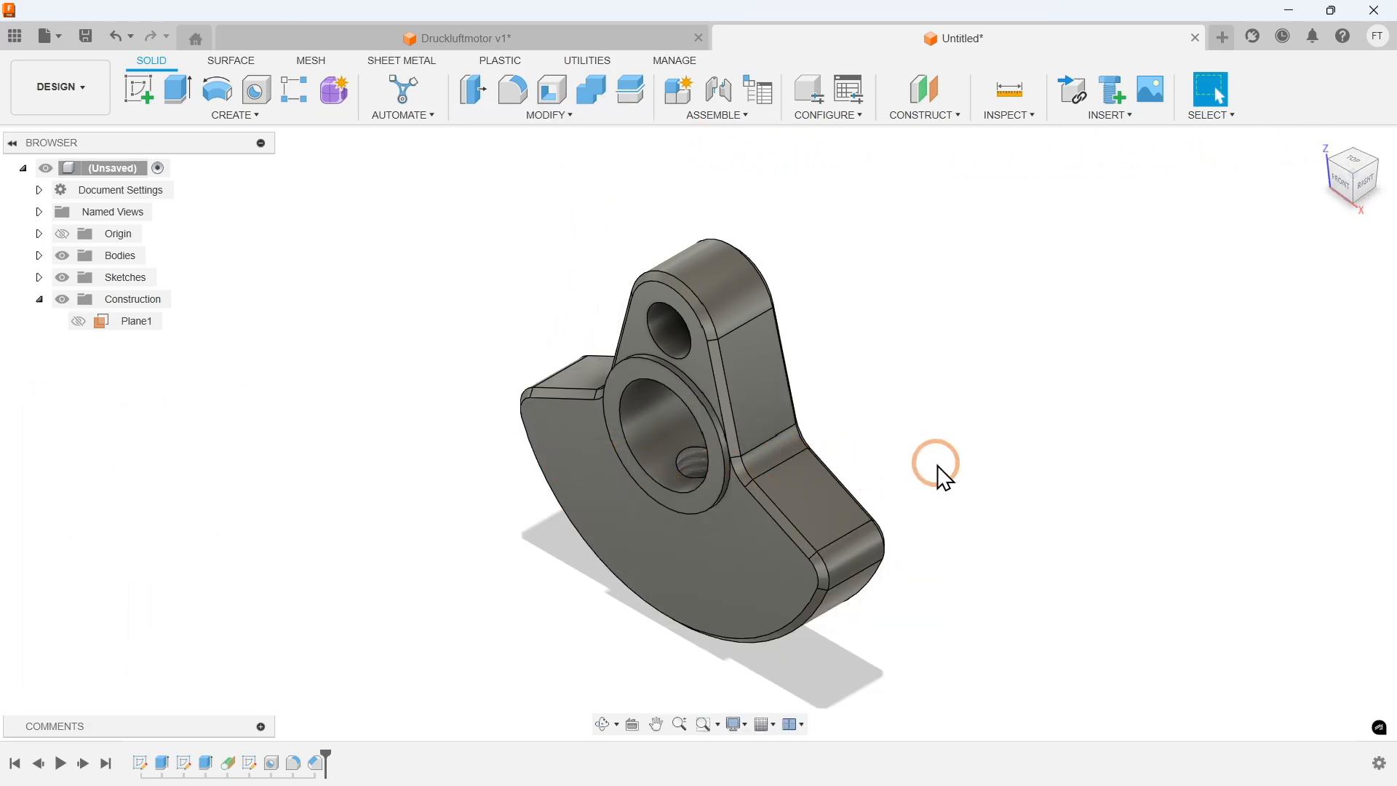
scroll(1182, 542, "down", 3)
scroll(1185, 554, "down", 10)
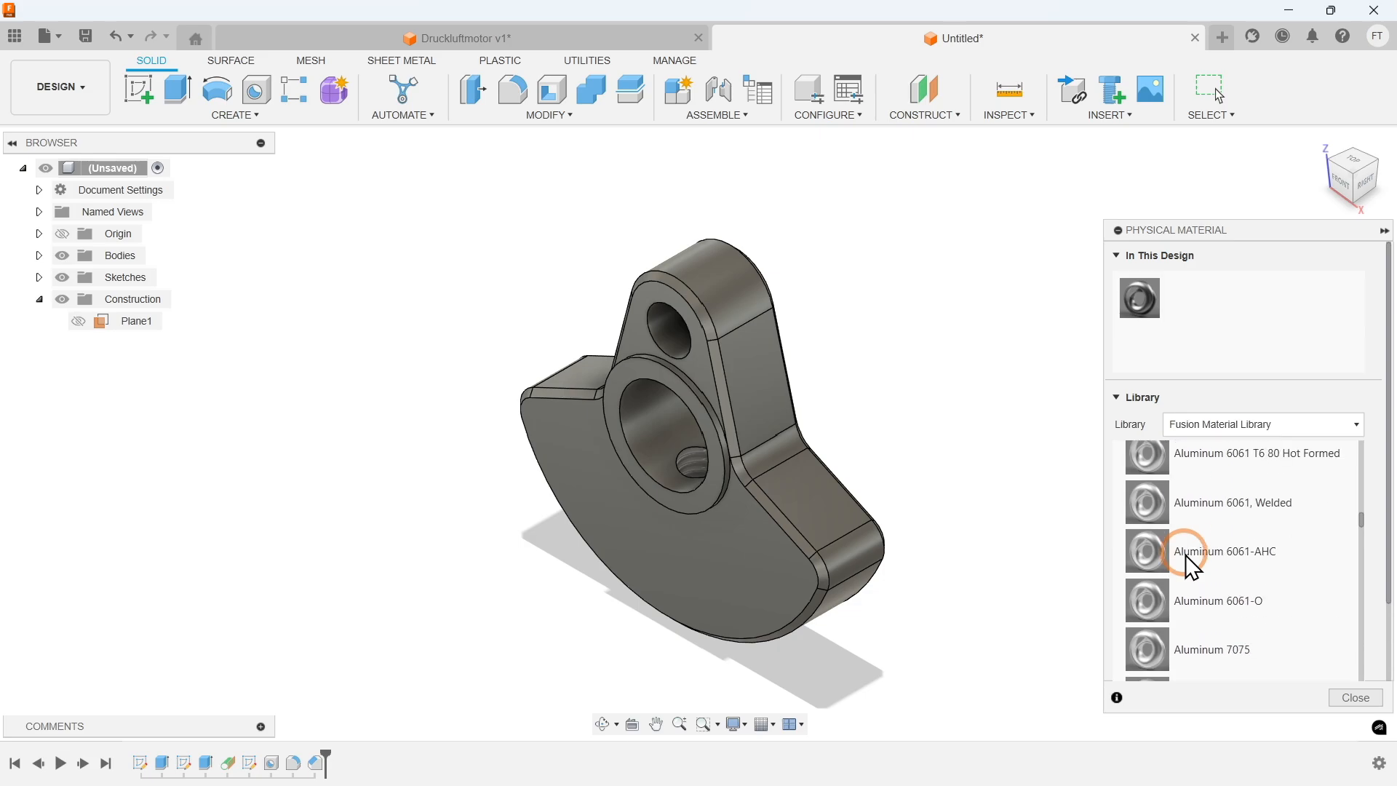
left_click_drag(1202, 553, 740, 560)
left_click(1342, 700)
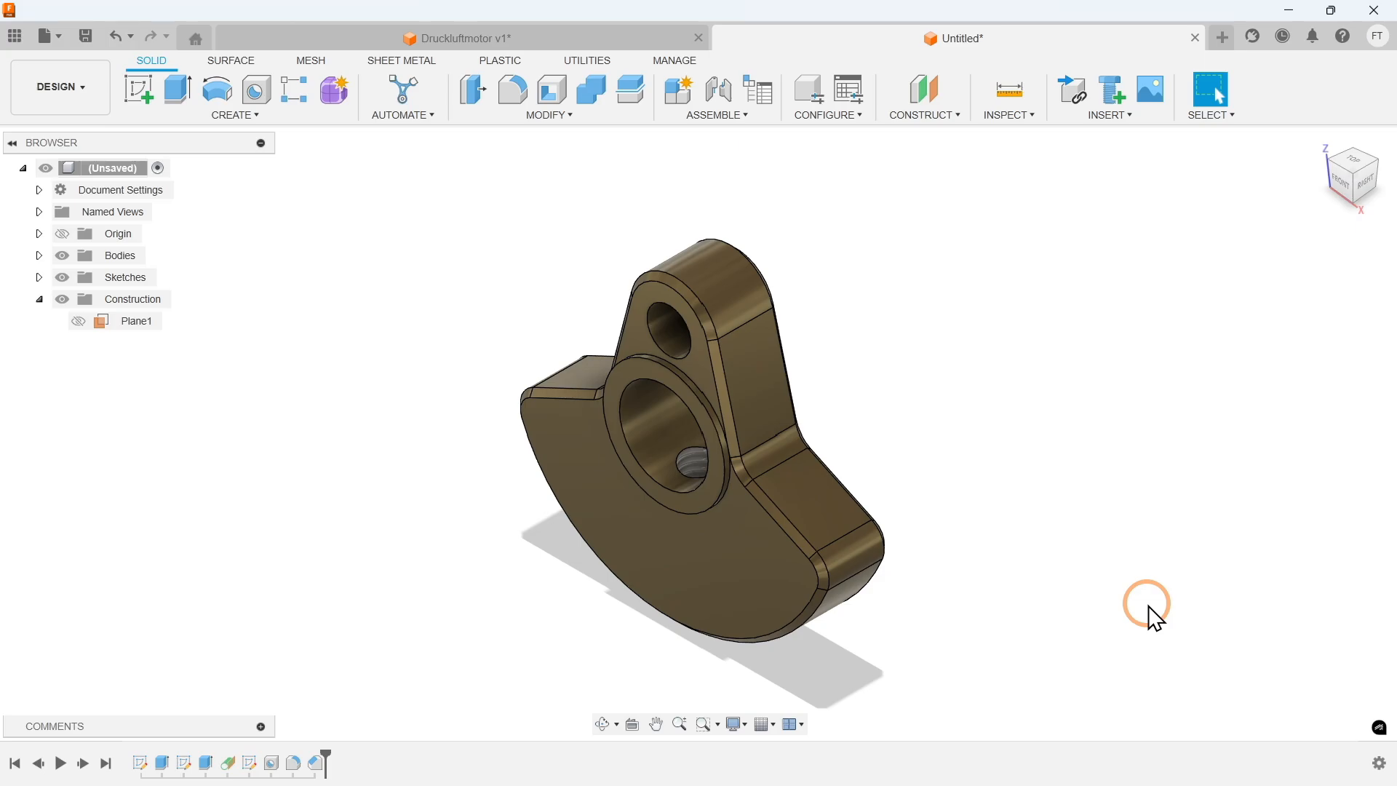
Step: Save the design as Kurbel in the Druckluftmotor folder of the Fusion Tutorials project
key("ctrl+s")
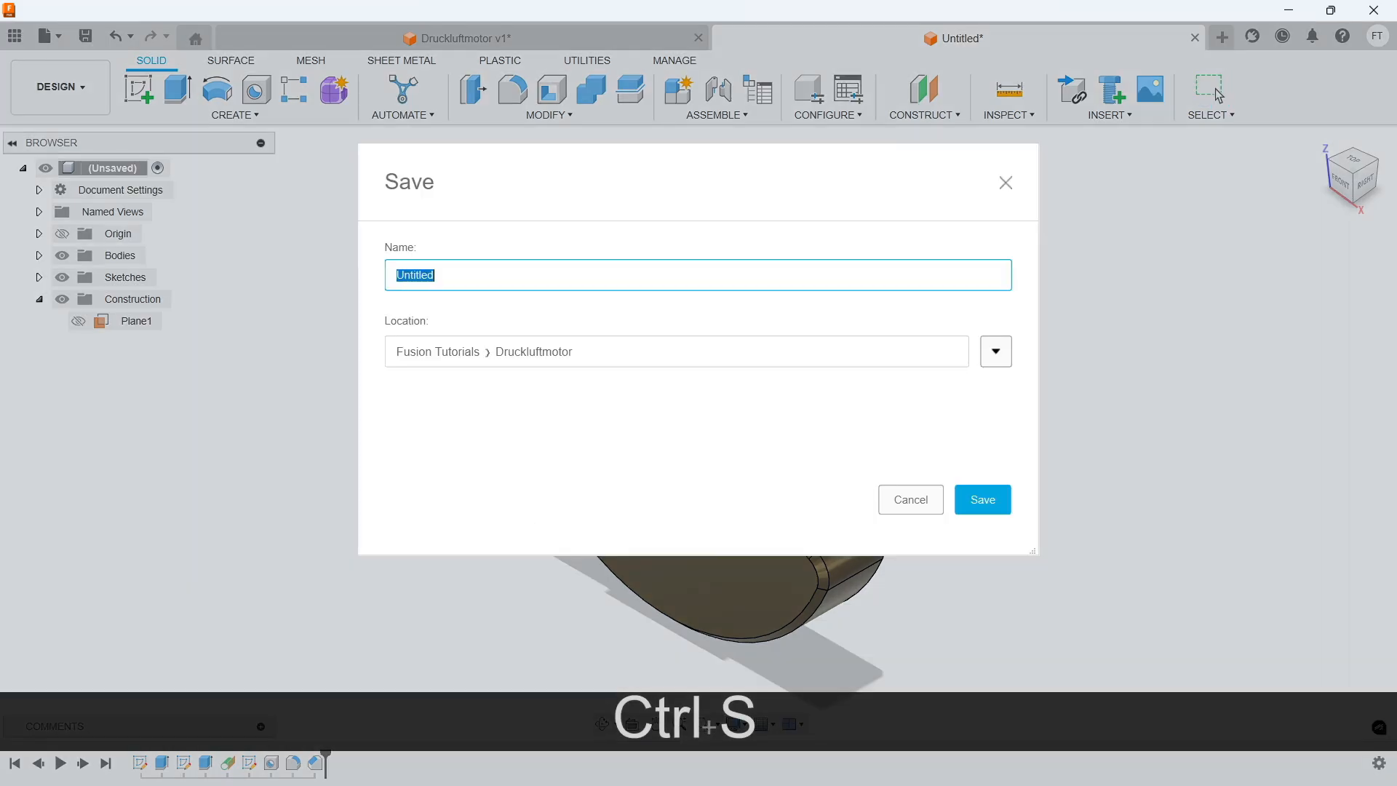
type("Kurbel")
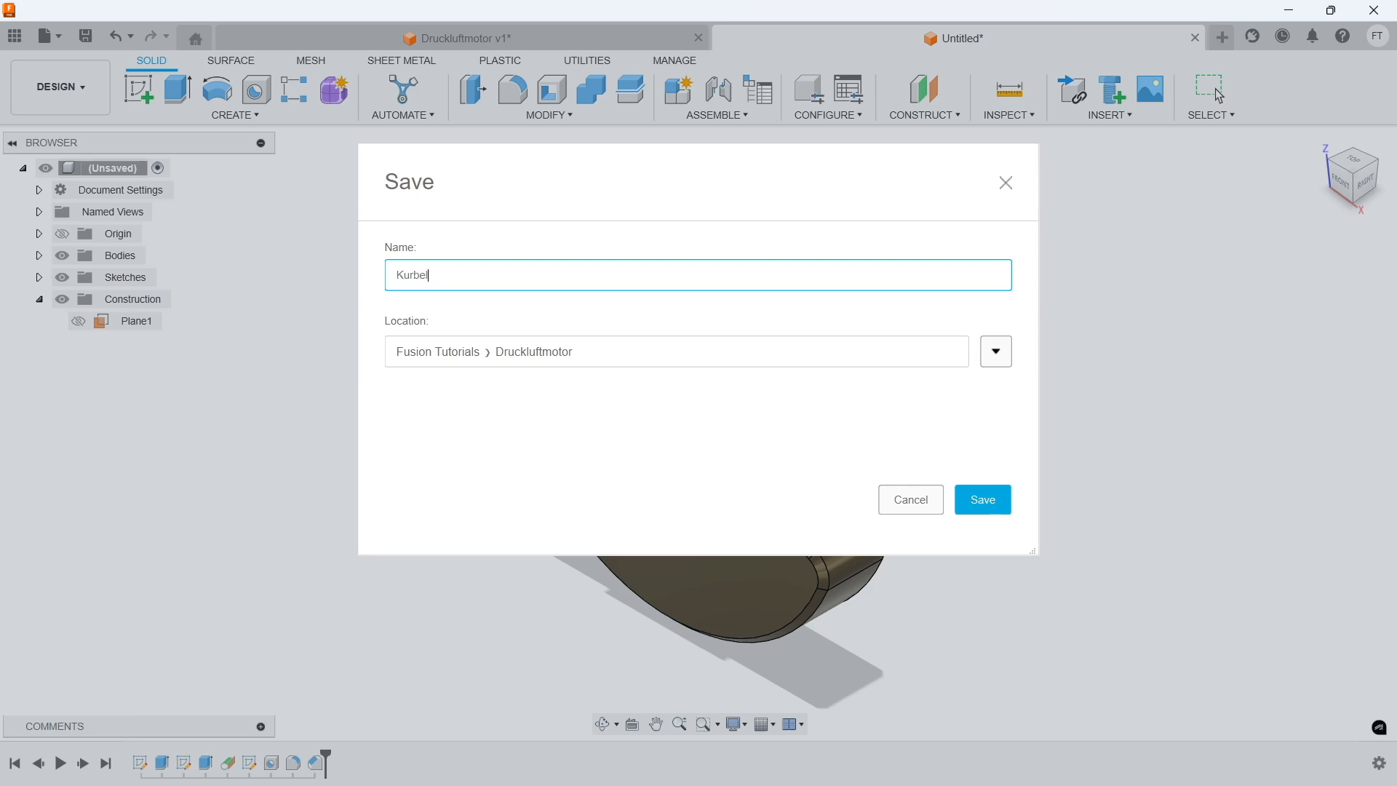
key("Return")
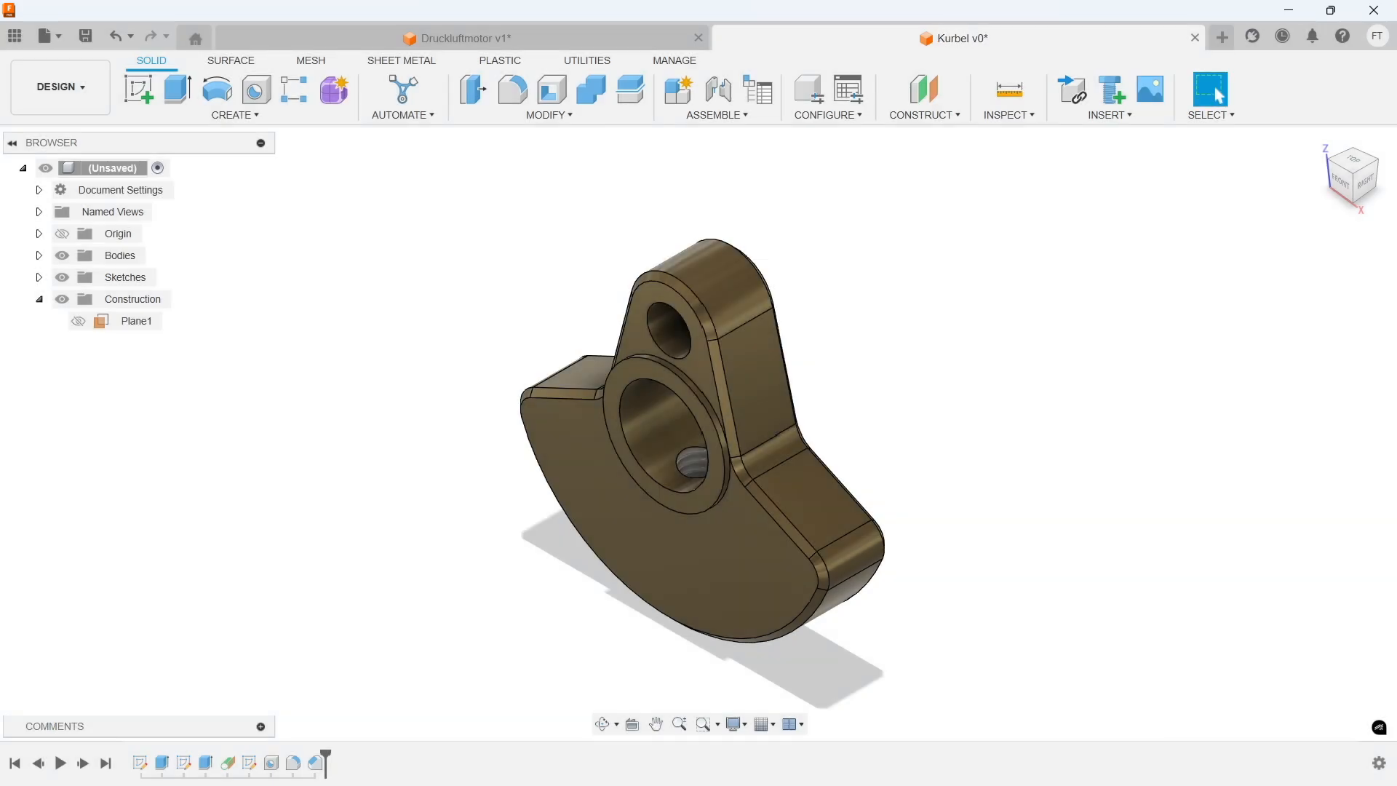